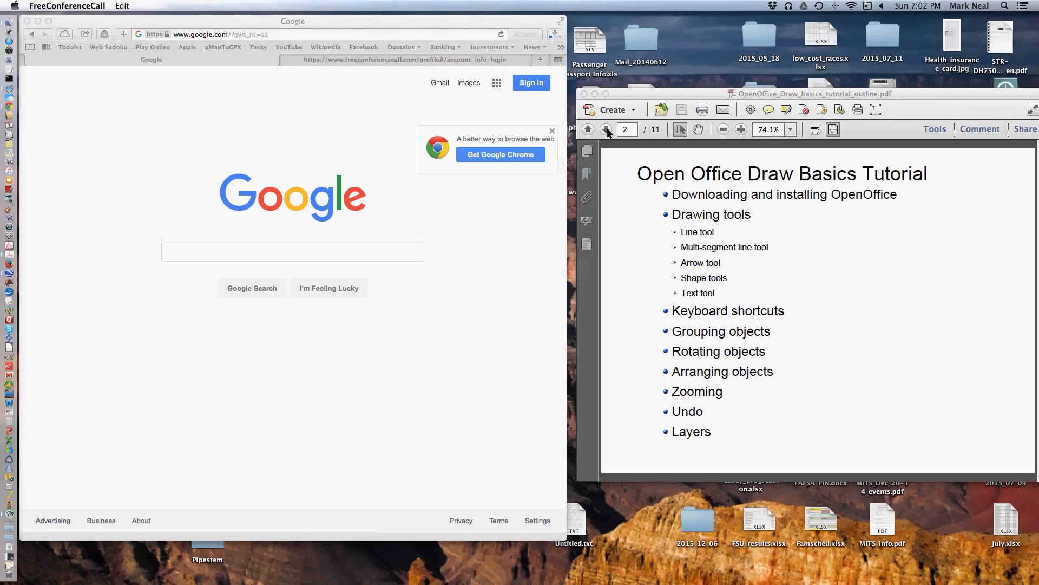
# - Advance the PDF tutorial outline to the topic on downloading and installing OpenOffice, and search Google for "openoffice"
pyautogui.click(608, 130)
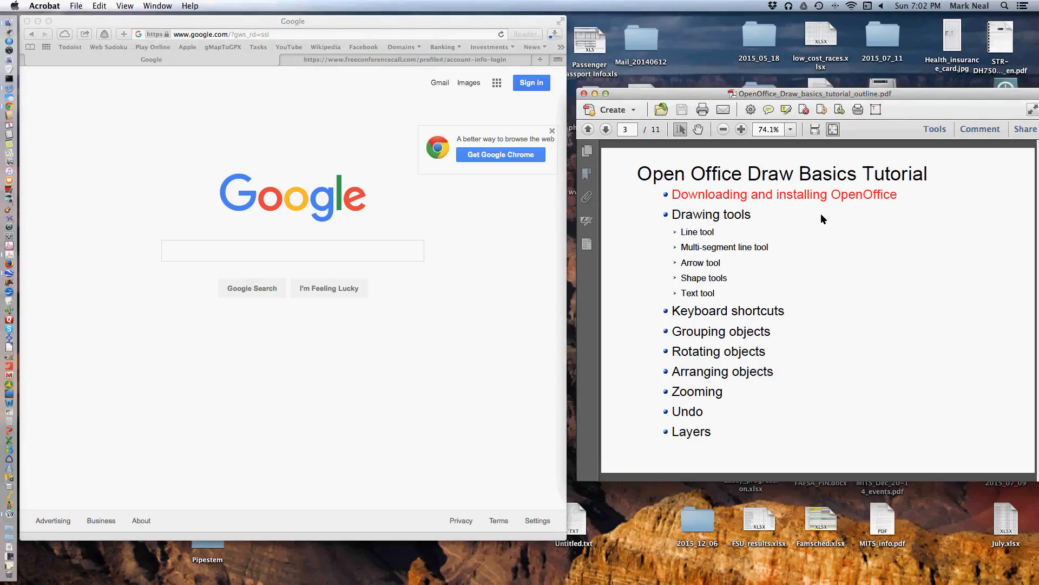
pyautogui.click(317, 249)
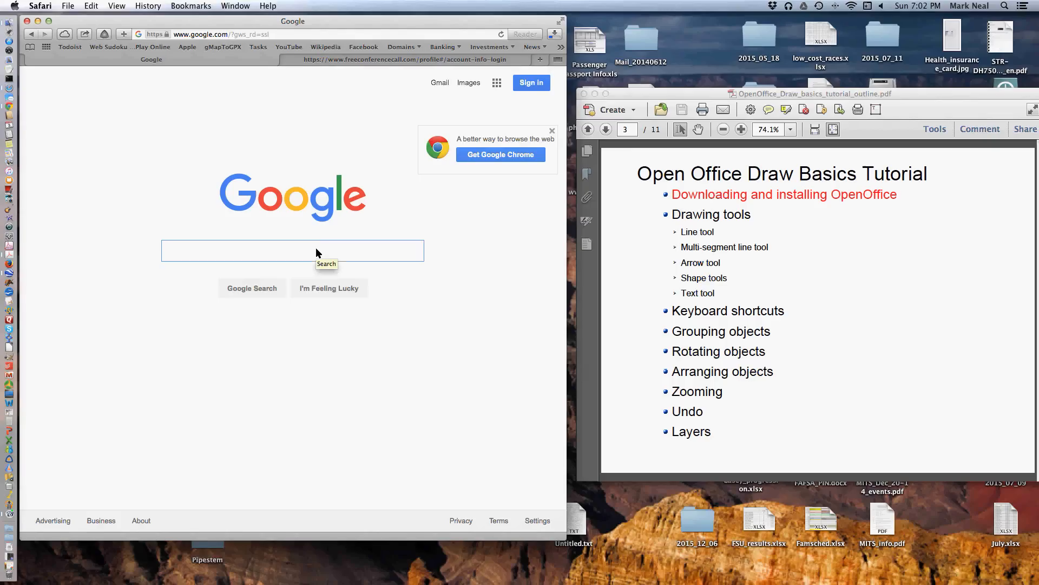
pyautogui.write('open')
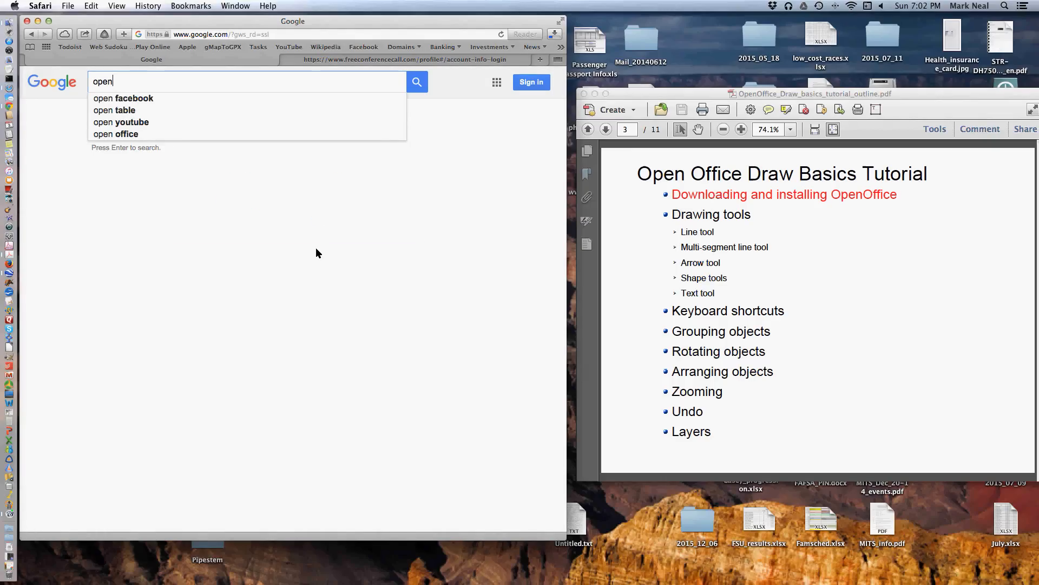
pyautogui.write('office')
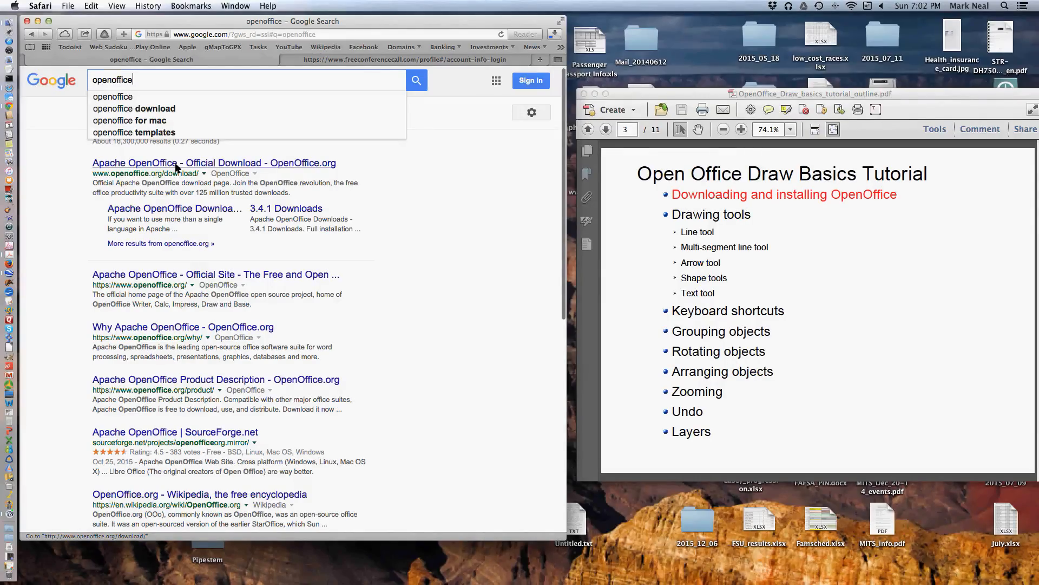
# - View the official Apache OpenOffice download page from the search results, and advance the PDF outline to the Drawing tools topic
pyautogui.click(177, 164)
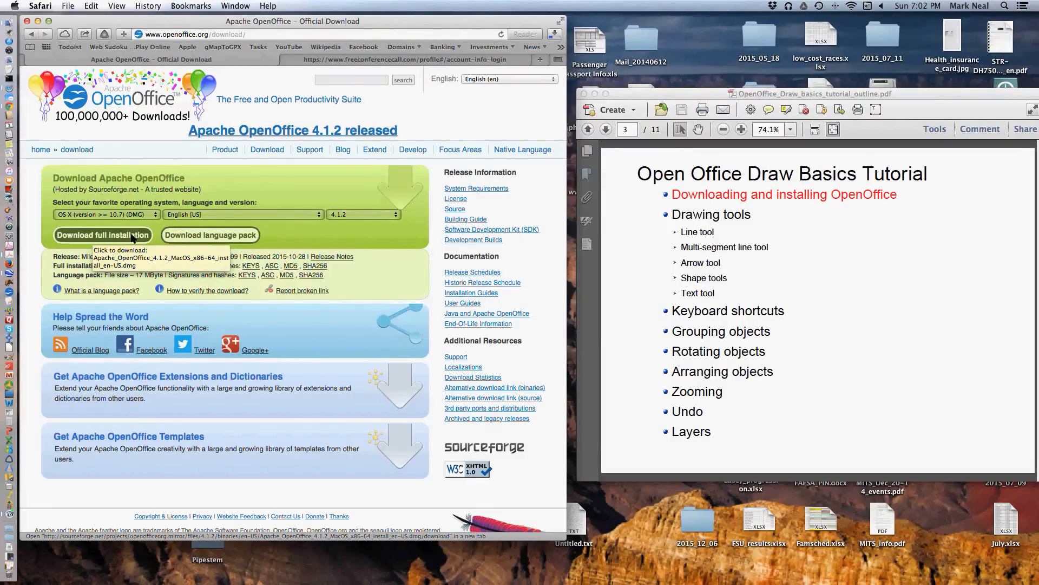
pyautogui.scroll(-1, 131, 238)
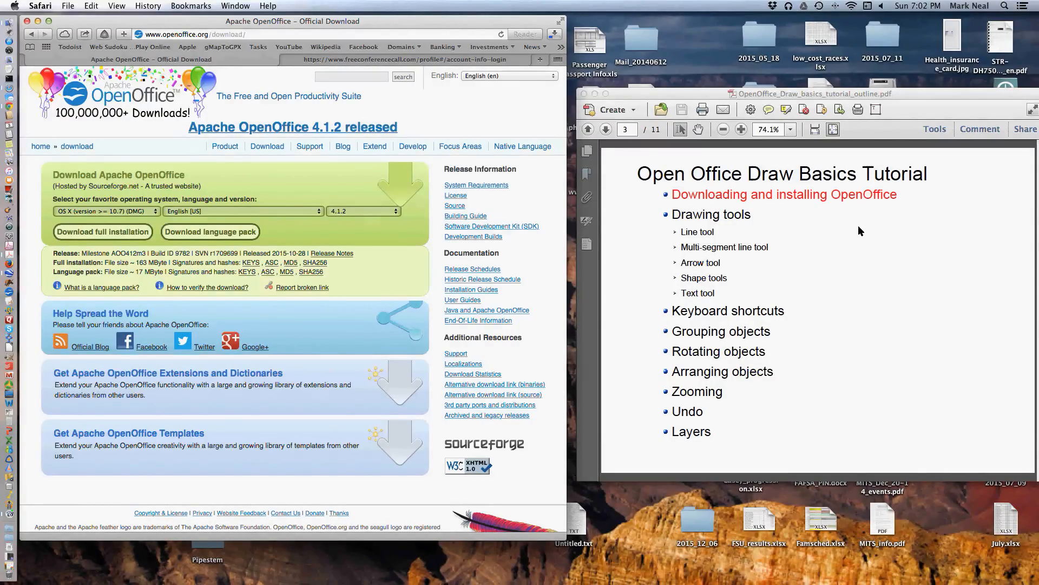
pyautogui.click(607, 130)
pyautogui.click(607, 130)
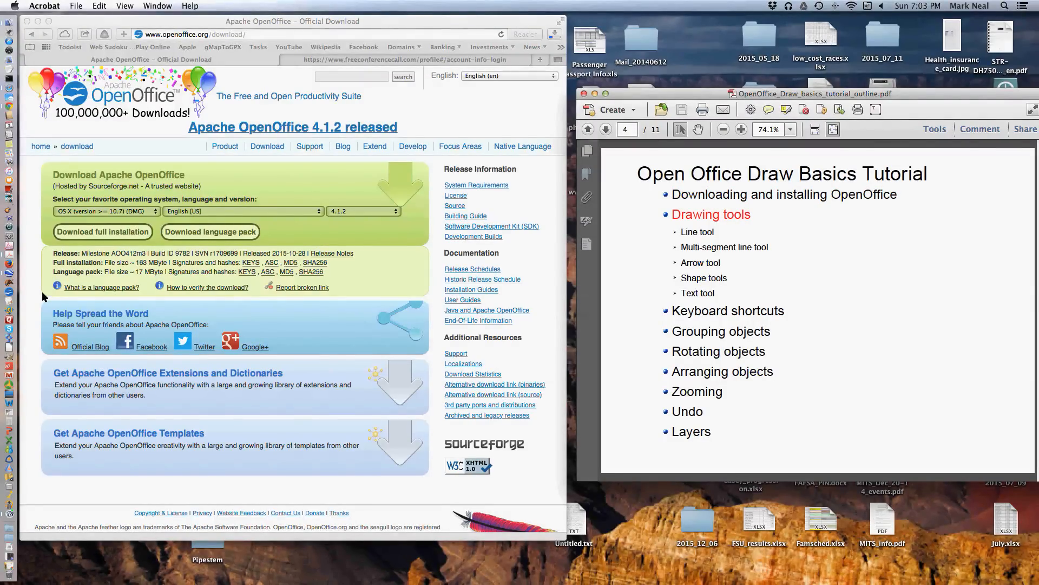
# - Switch to OpenOffice and create a new blank drawing document
pyautogui.click(10, 293)
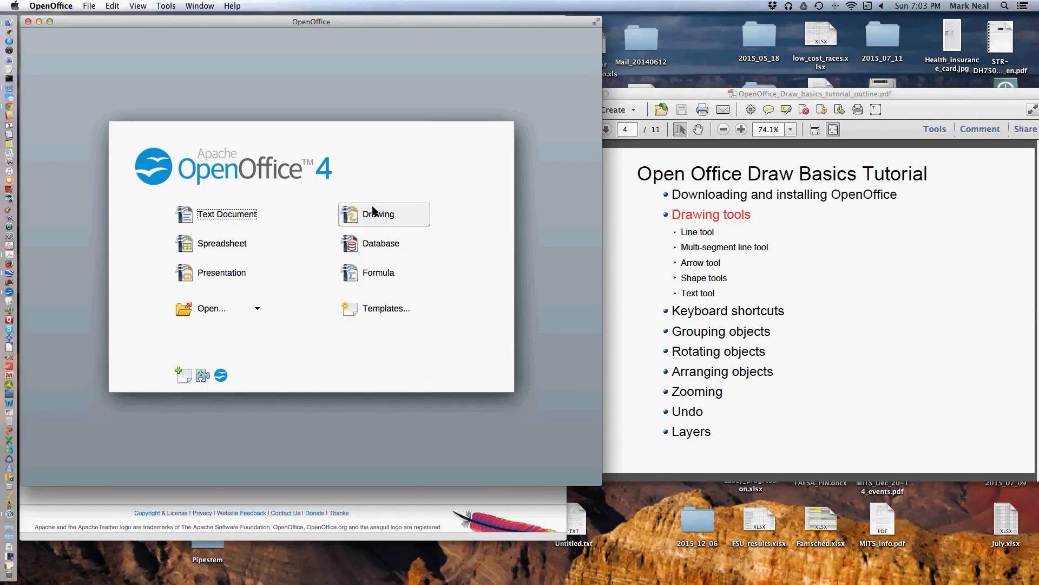
pyautogui.click(88, 6)
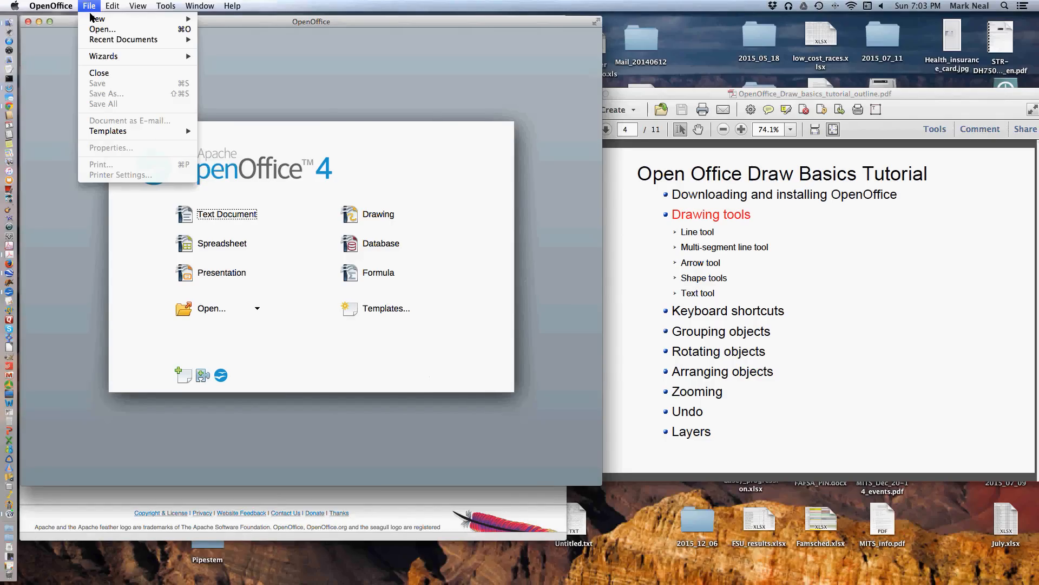
pyautogui.moveTo(177, 20)
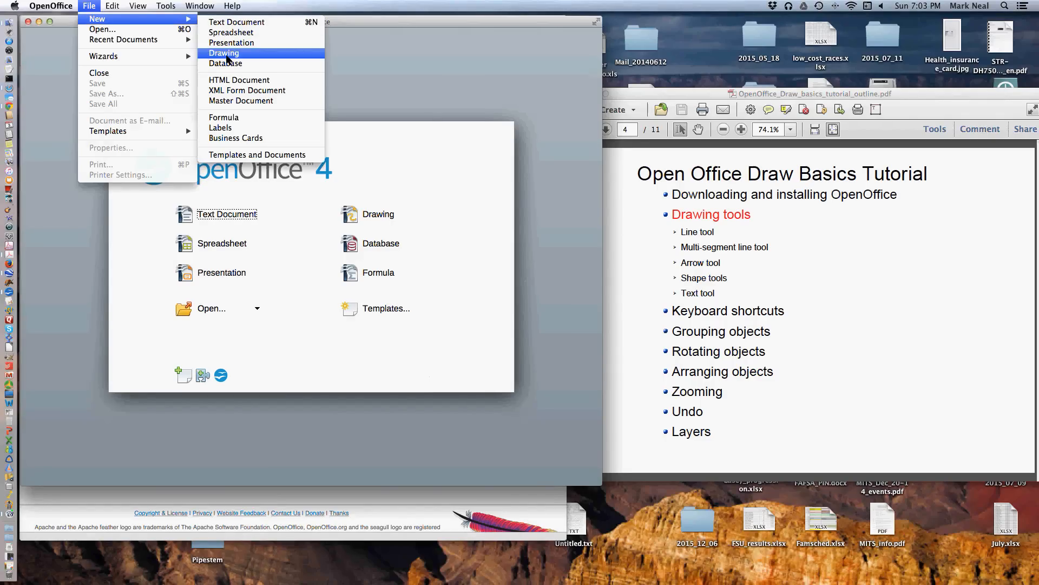
pyautogui.click(226, 55)
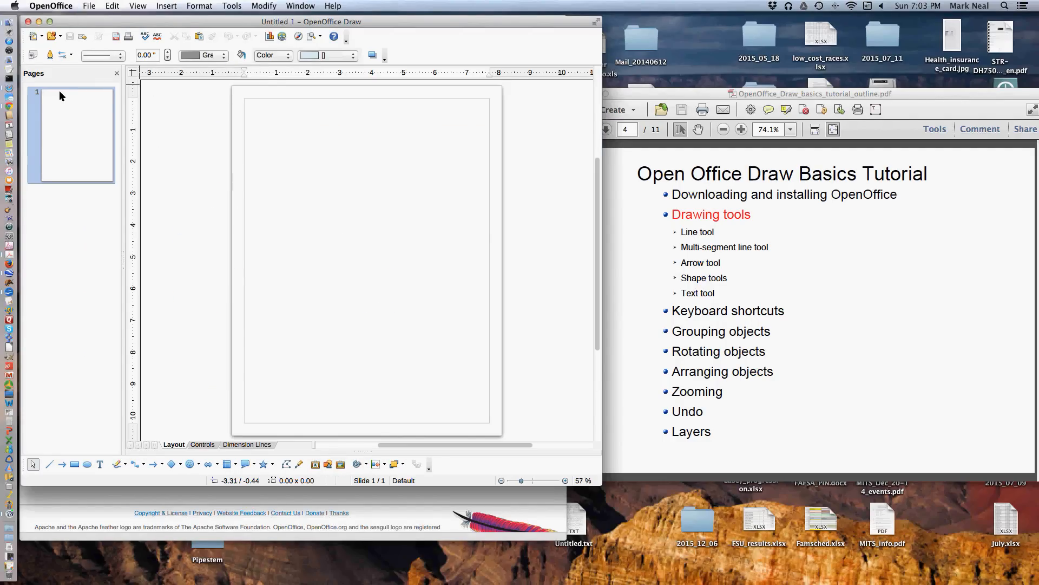
# - Hide the Pages pane and narrow the drawing window so the PDF outline beside it is uncovered
pyautogui.click(117, 74)
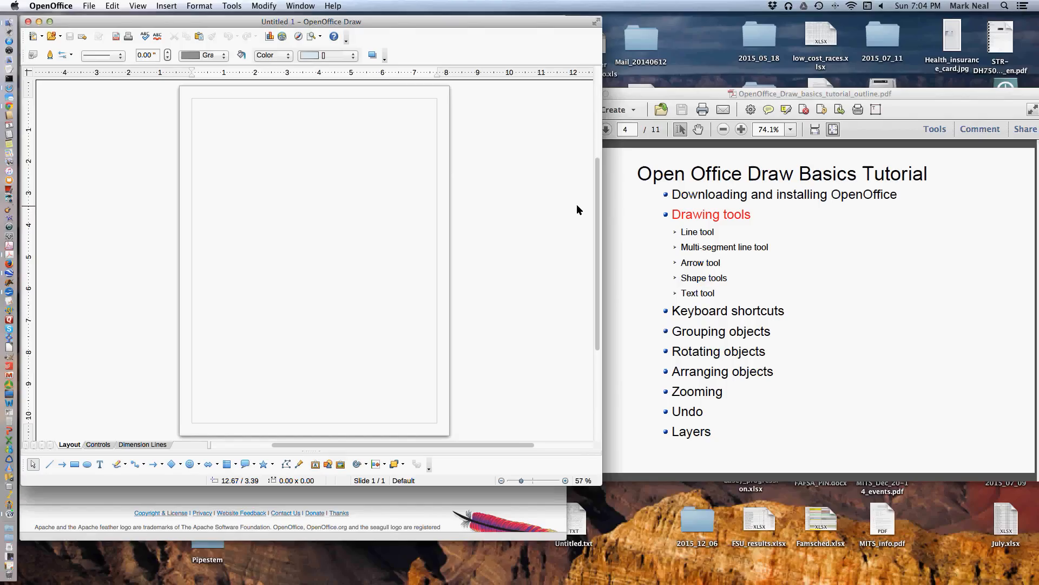
pyautogui.moveTo(602, 203)
pyautogui.mouseDown()
pyautogui.moveTo(542, 206)
pyautogui.moveTo(571, 209)
pyautogui.mouseUp()
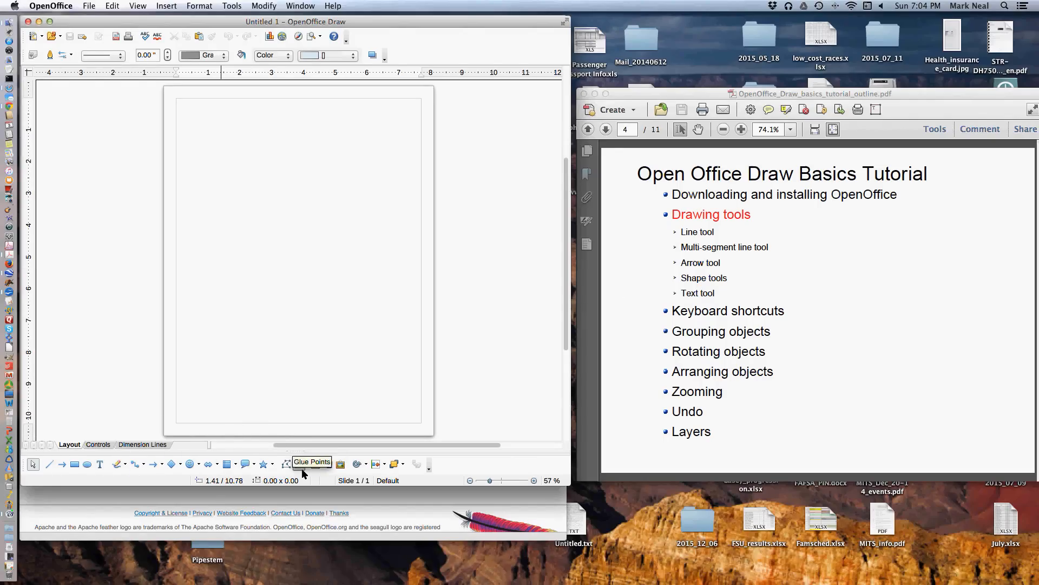
pyautogui.scroll(-2, 301, 469)
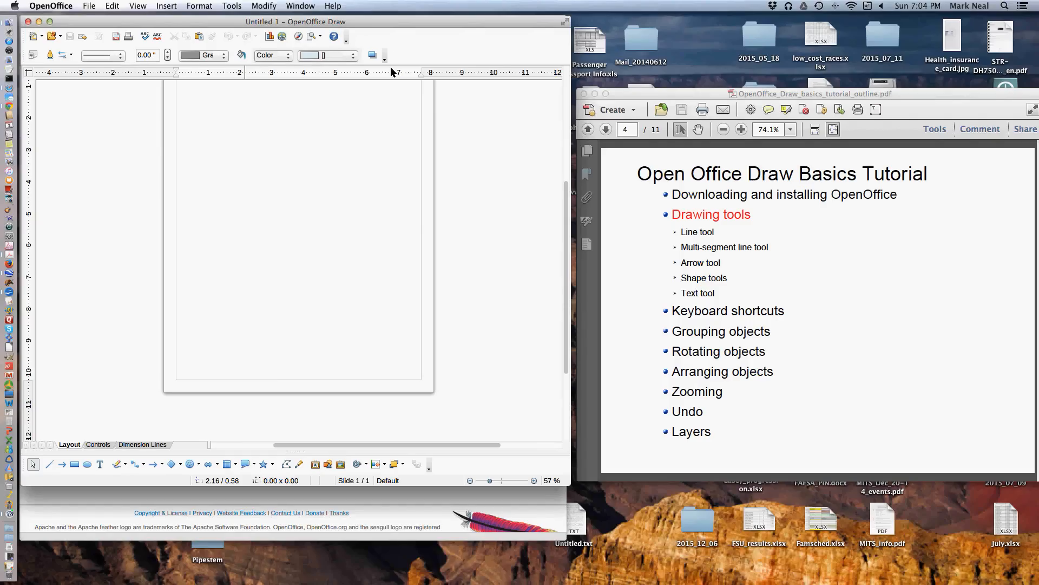
pyautogui.scroll(3, 318, 264)
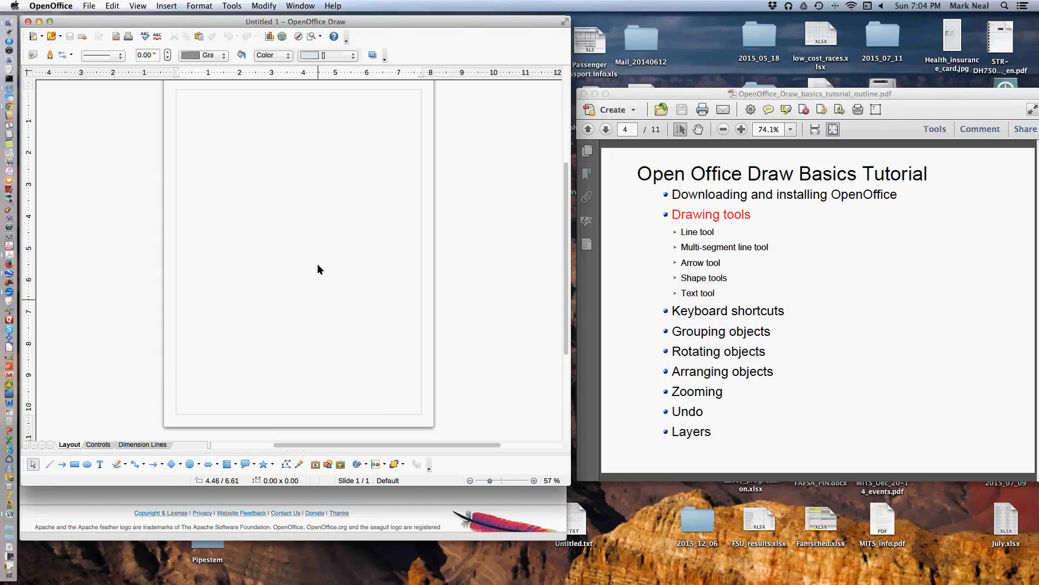
# - Draw a straight diagonal line about 2.11 inches wide and 4.34 inches high in the upper middle of the page, and deselect it
pyautogui.click(53, 466)
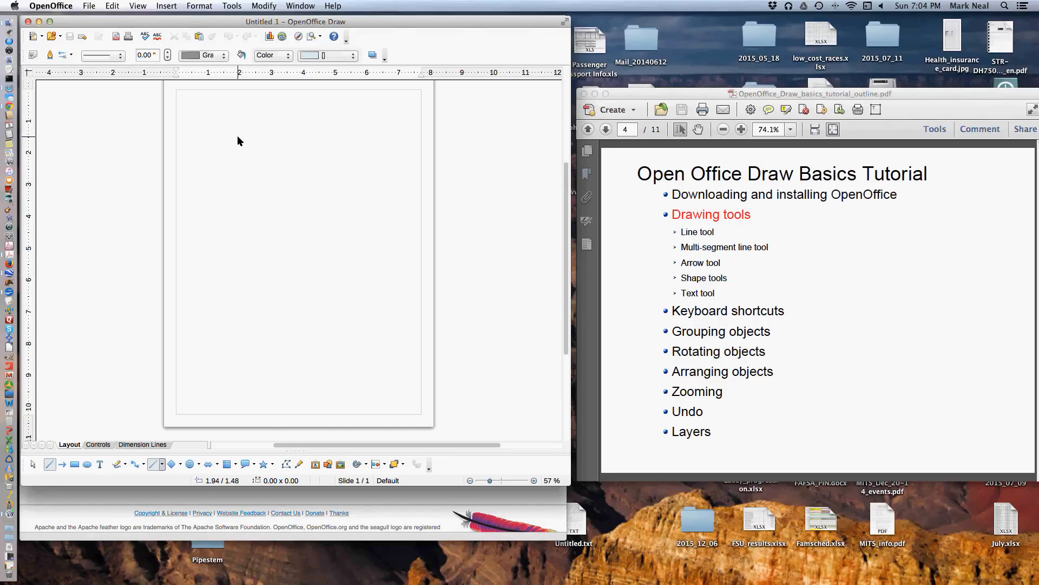
pyautogui.moveTo(237, 136); pyautogui.dragTo(305, 275)
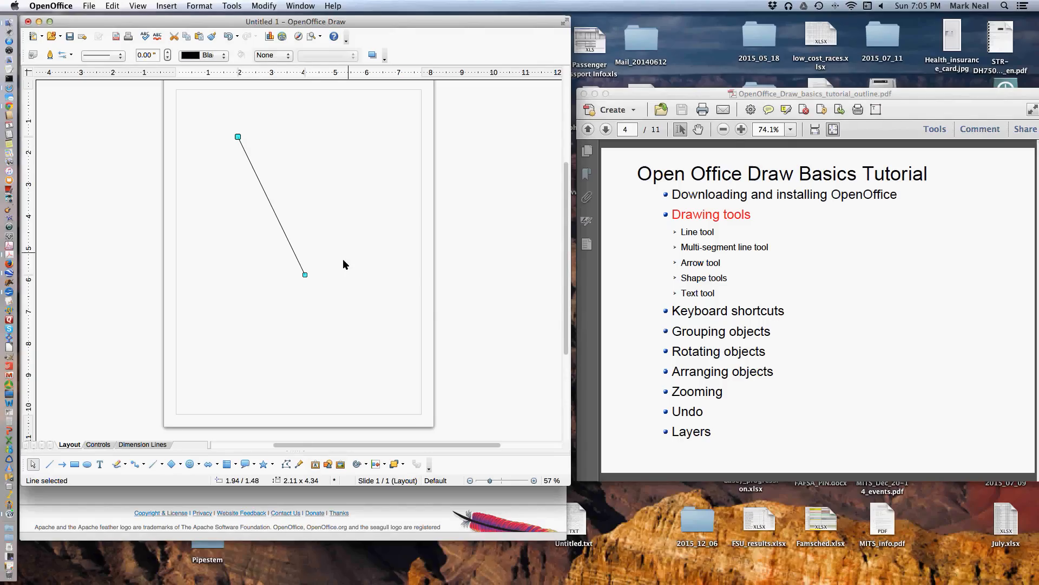
pyautogui.click(384, 176)
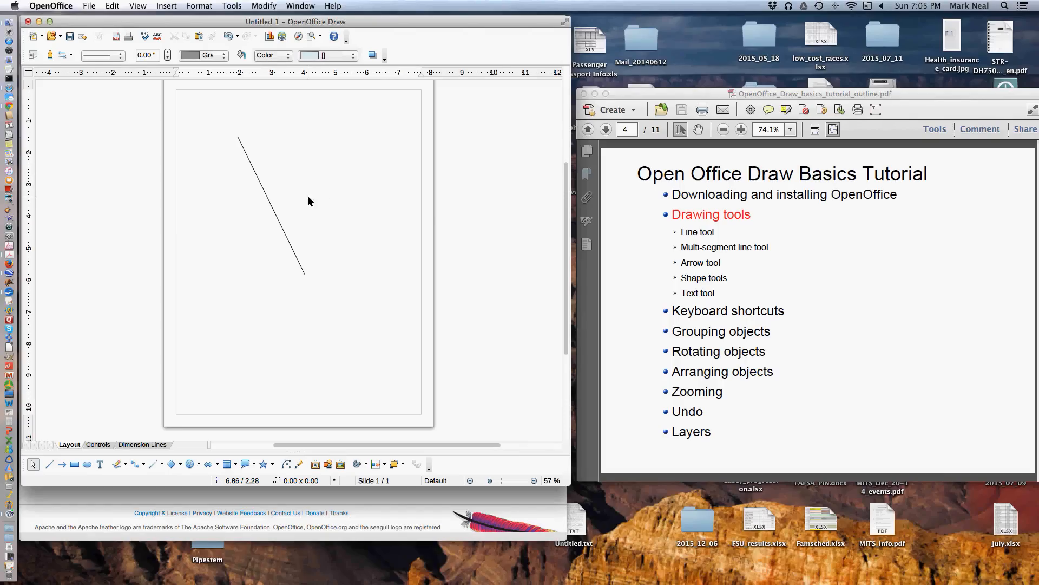
# - Try out increasing widths on the diagonal line in increments past 0.17 inches, and reduce it back to 0.01 inches
pyautogui.click(270, 203)
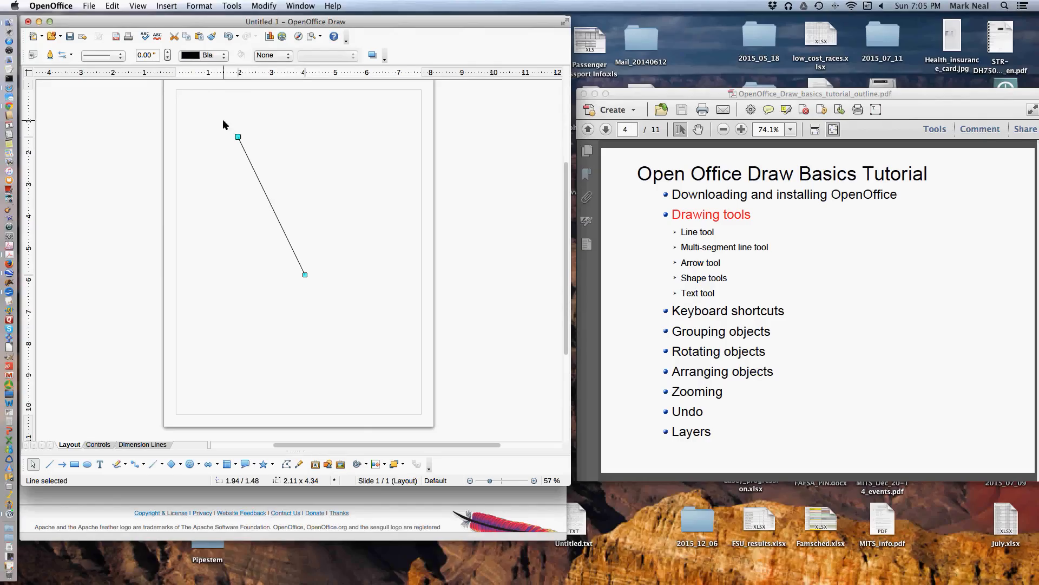
pyautogui.click(151, 57)
pyautogui.click(168, 53)
pyautogui.click(310, 150)
pyautogui.click(167, 52)
pyautogui.click(168, 53)
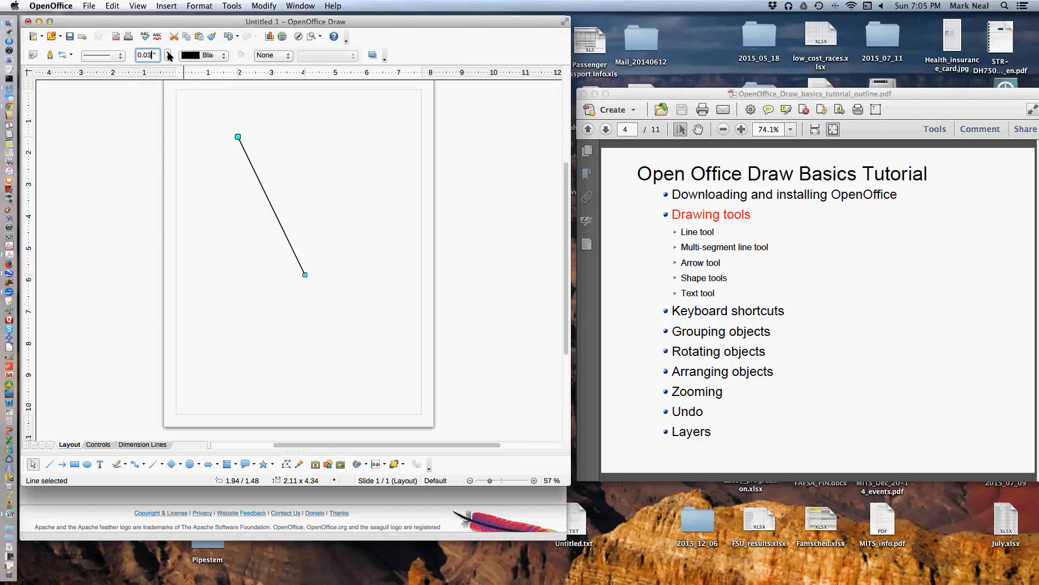
pyautogui.click(168, 52)
pyautogui.click(168, 53)
pyautogui.click(167, 53)
pyautogui.click(168, 52)
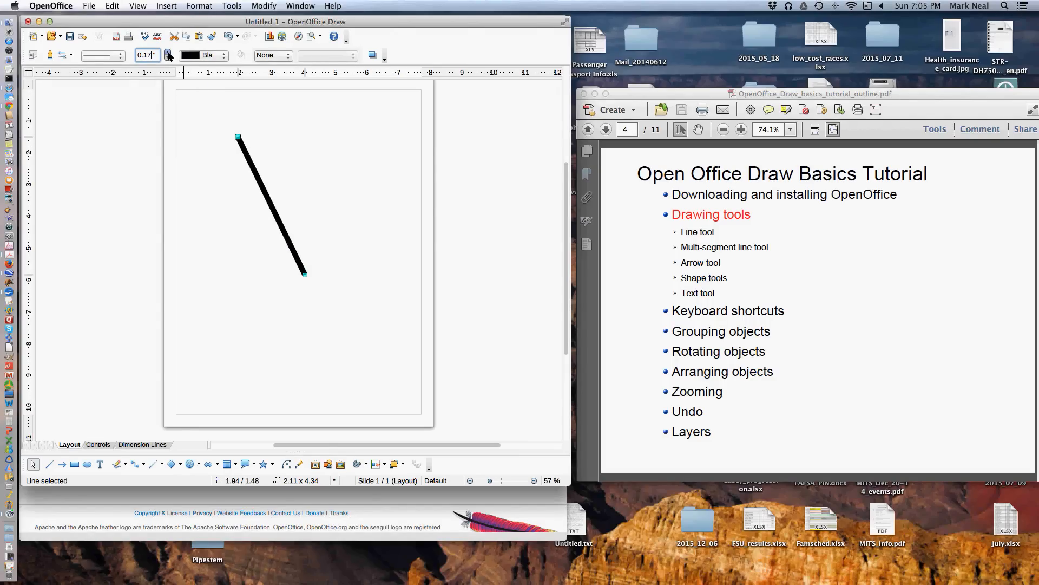
pyautogui.click(168, 53)
pyautogui.click(167, 58)
pyautogui.click(167, 58)
pyautogui.click(168, 58)
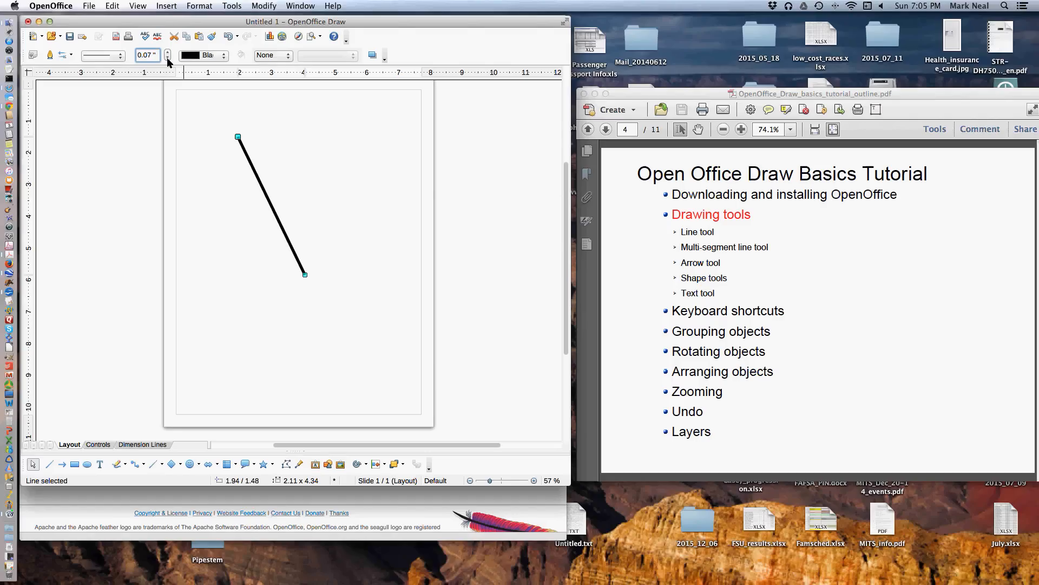
pyautogui.click(167, 58)
pyautogui.click(167, 58)
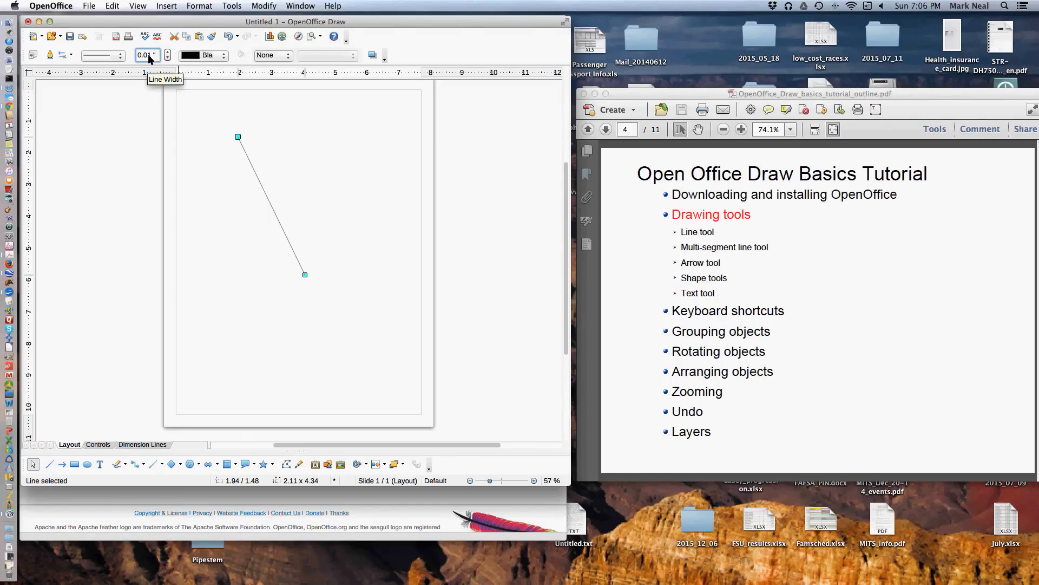
# - Set the diagonal line's width to 0.03 inches and look through its color choices, keeping Black
pyautogui.moveTo(148, 55); pyautogui.dragTo(152, 55)
pyautogui.write('3')
pyautogui.click(224, 55)
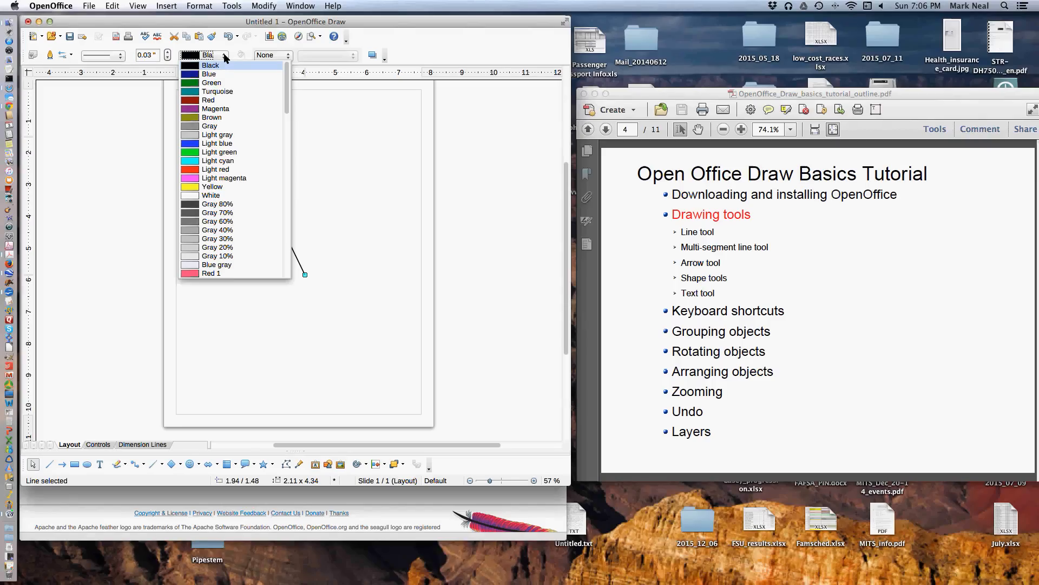
pyautogui.click(225, 57)
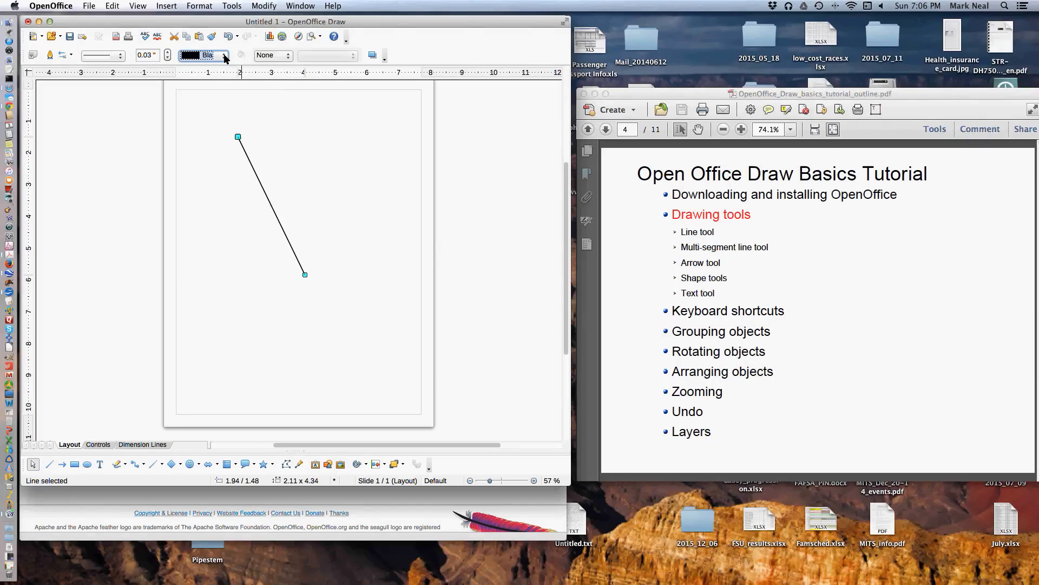
pyautogui.click(330, 152)
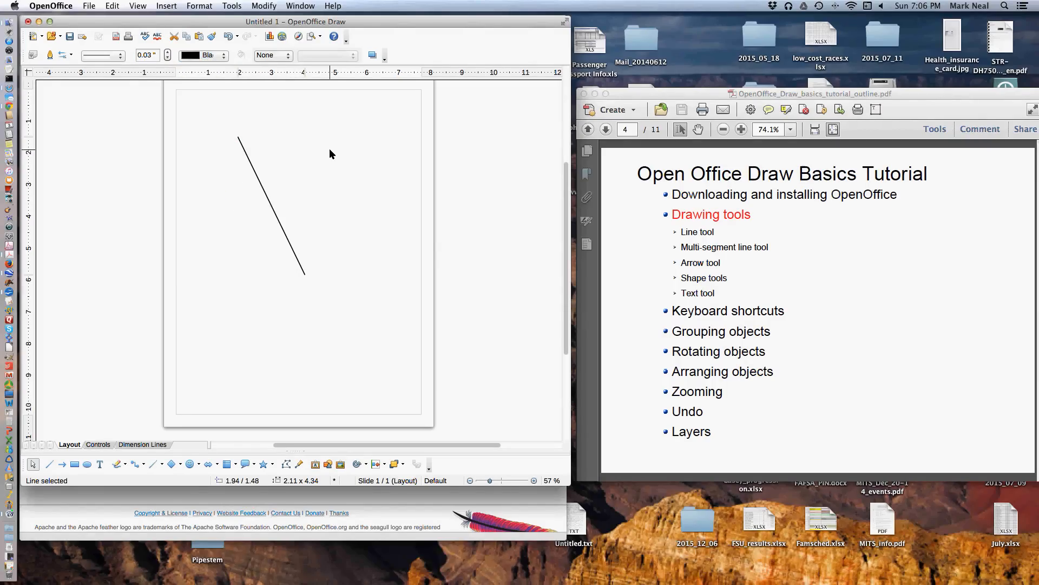
# - Move both endpoints of the line to make it nearly vertical, about 0.32 by 4.36 inches, and delete the line
pyautogui.click(287, 244)
pyautogui.moveTo(304, 274); pyautogui.dragTo(281, 285)
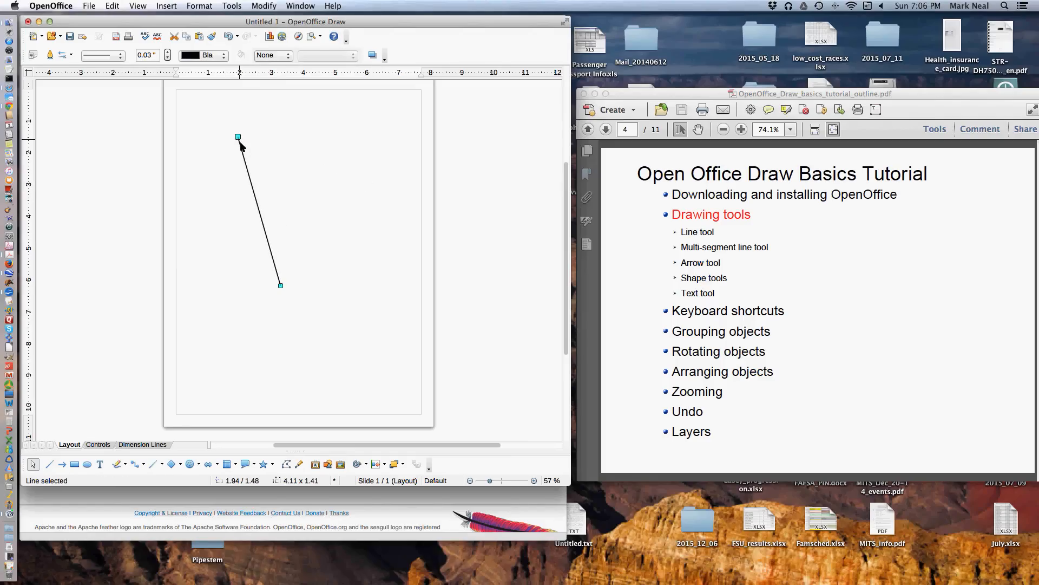
pyautogui.moveTo(239, 138); pyautogui.dragTo(291, 147)
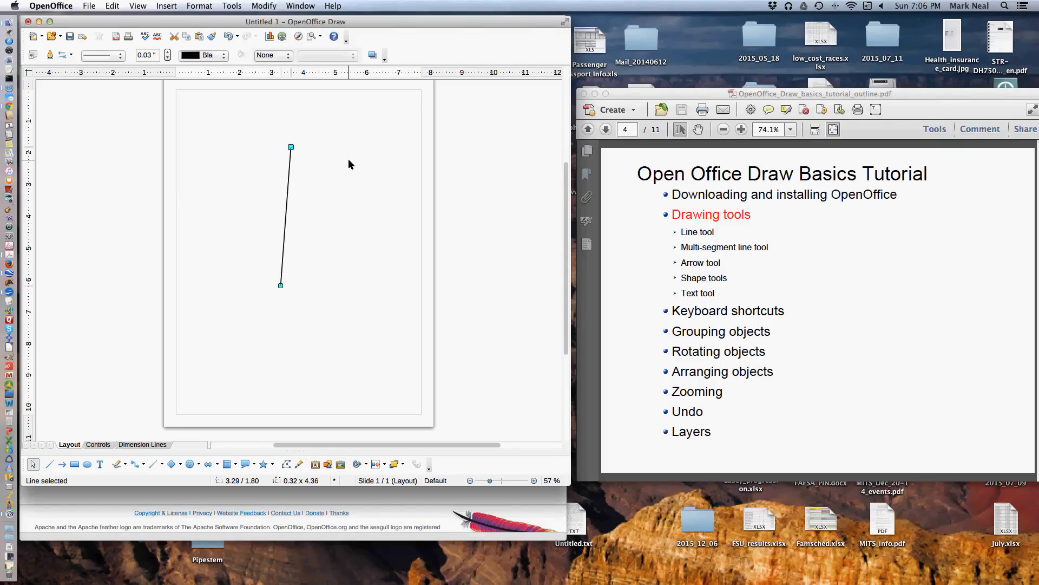
pyautogui.press('Delete')
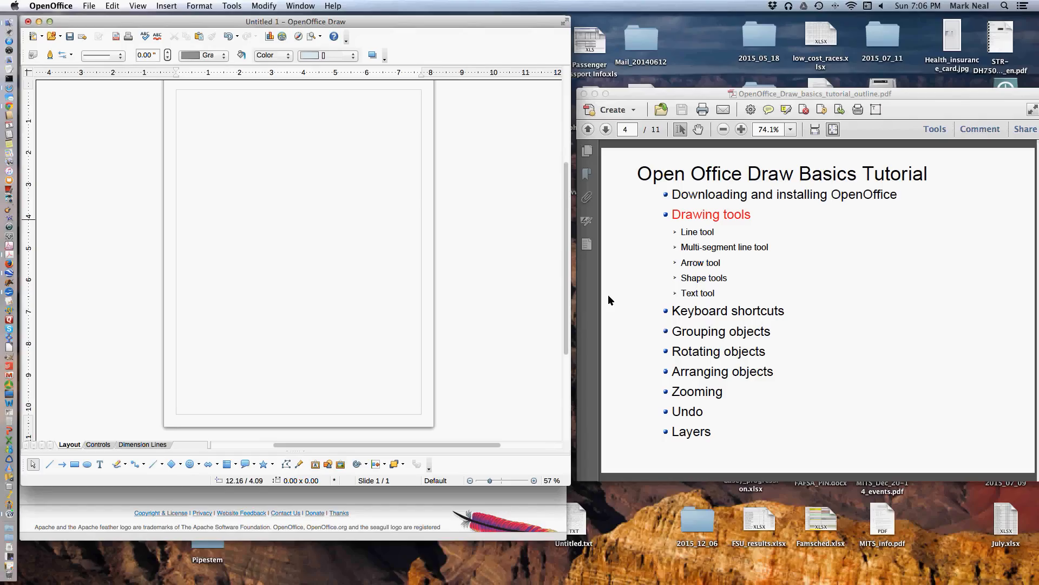
# - Draw an open seven-segment polyline with sharp corners on the page, about 4.75 by 6.42 inches
pyautogui.click(126, 465)
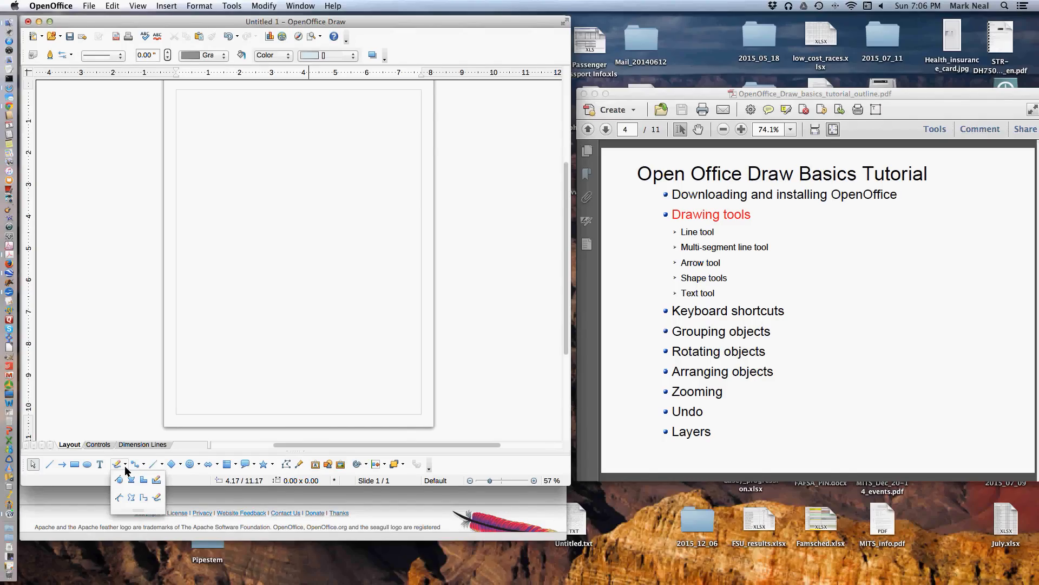
pyautogui.click(131, 497)
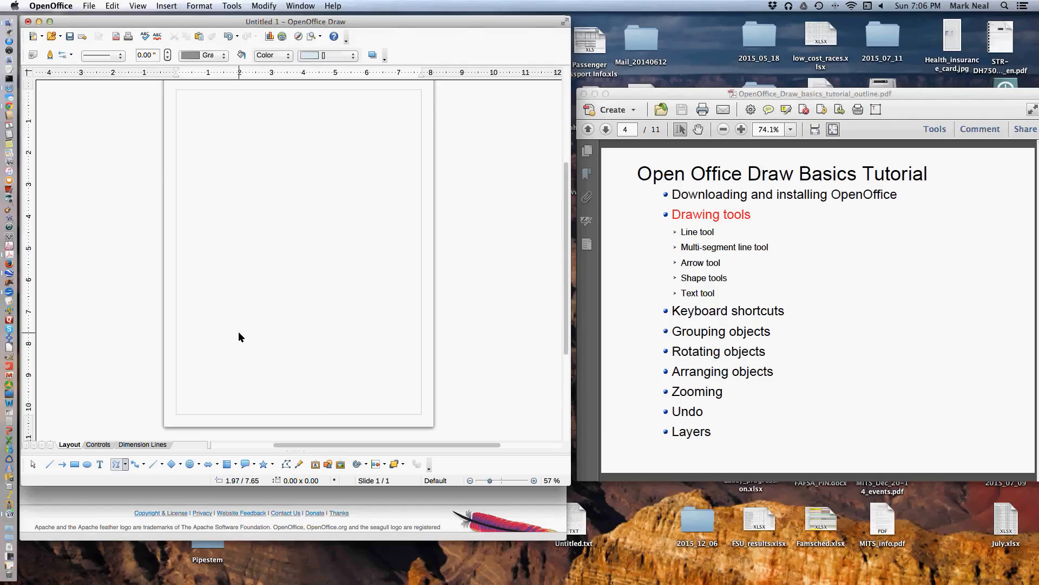
pyautogui.moveTo(239, 332); pyautogui.dragTo(328, 297)
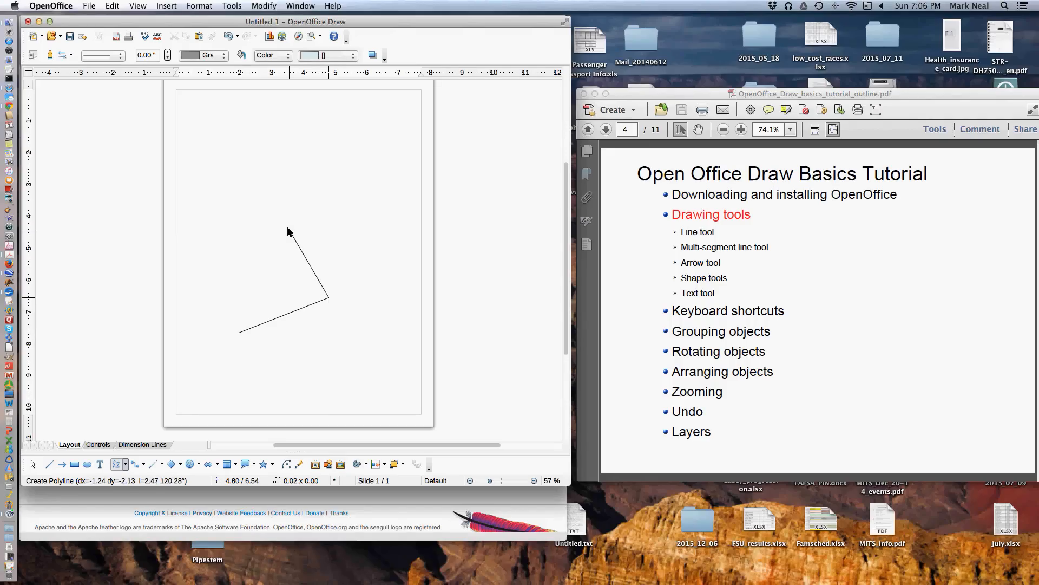
pyautogui.scroll(-3, 289, 232)
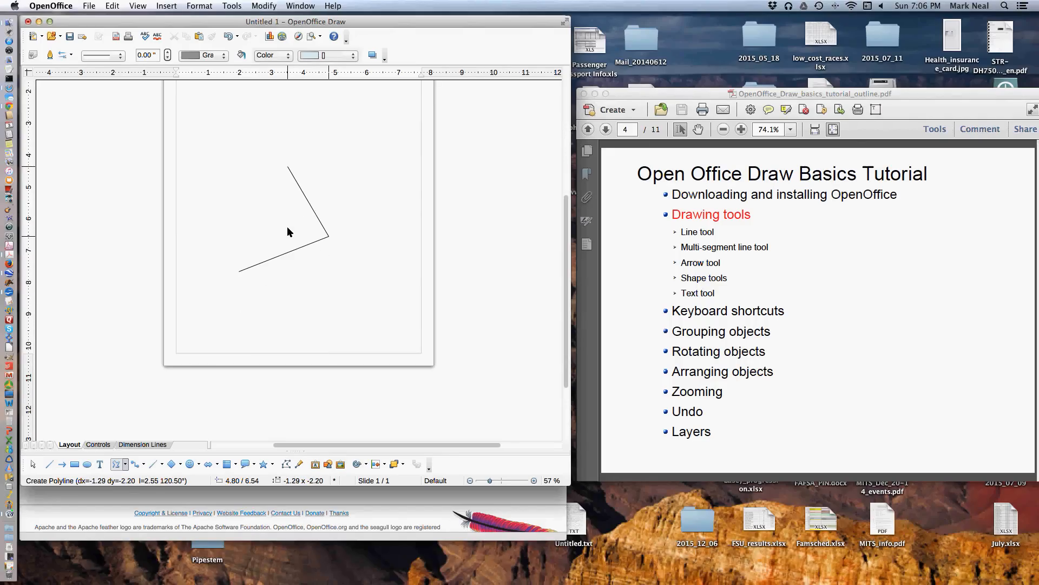
pyautogui.scroll(3, 287, 231)
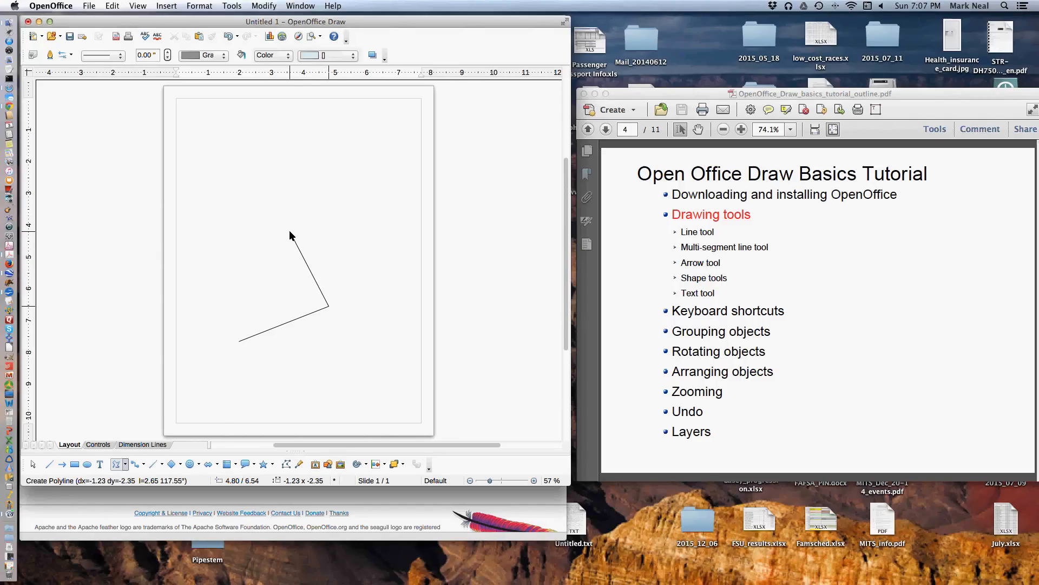
pyautogui.click(289, 231)
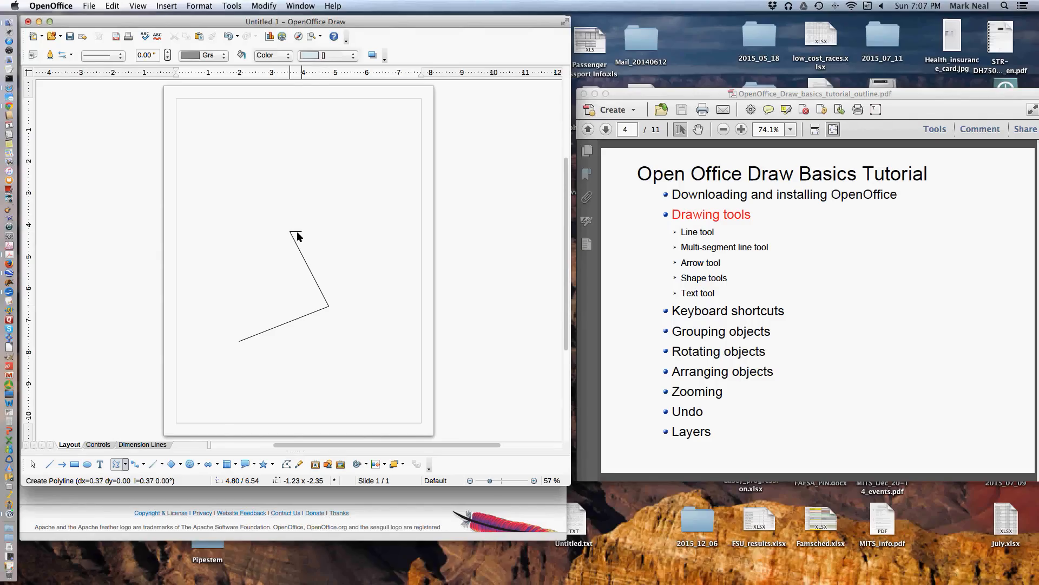
pyautogui.click(389, 238)
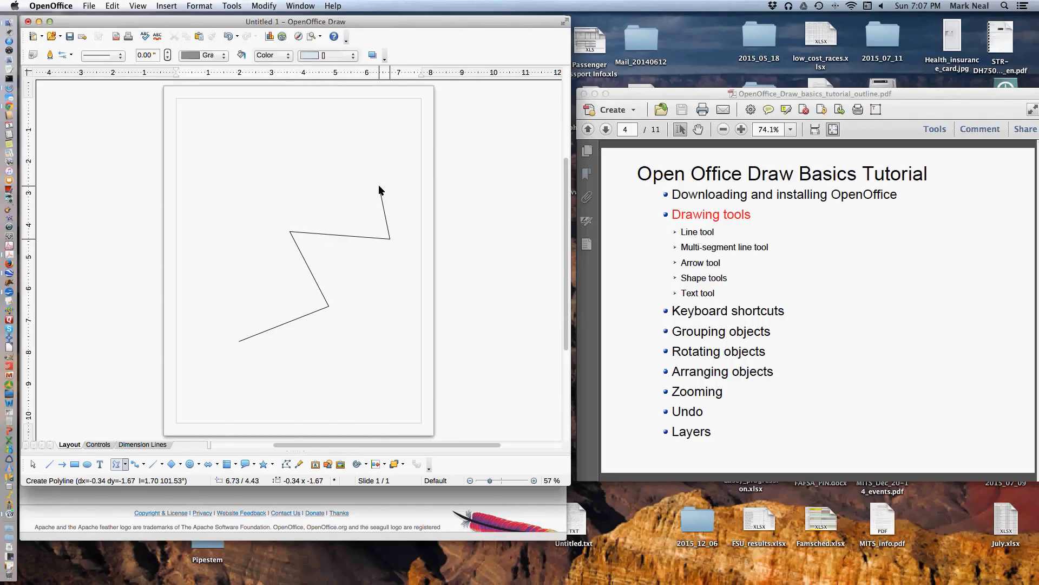
pyautogui.click(379, 184)
pyautogui.click(330, 137)
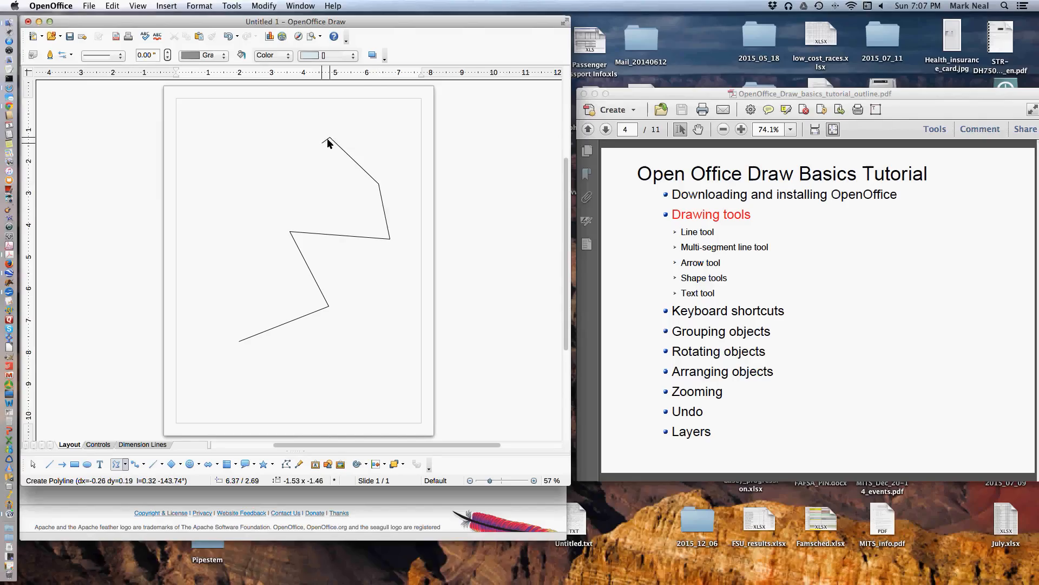
pyautogui.click(258, 183)
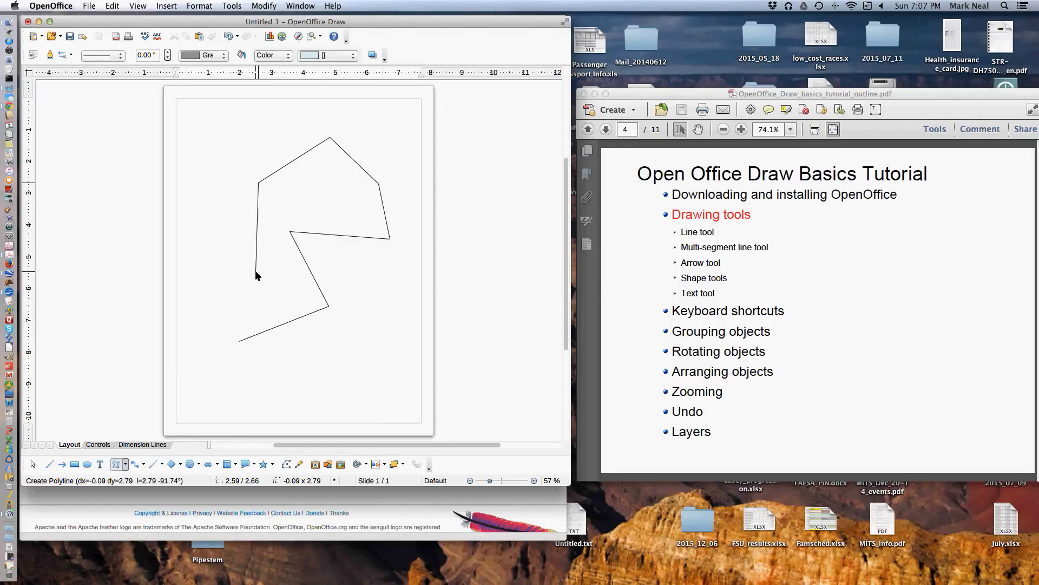
pyautogui.doubleClick(255, 271)
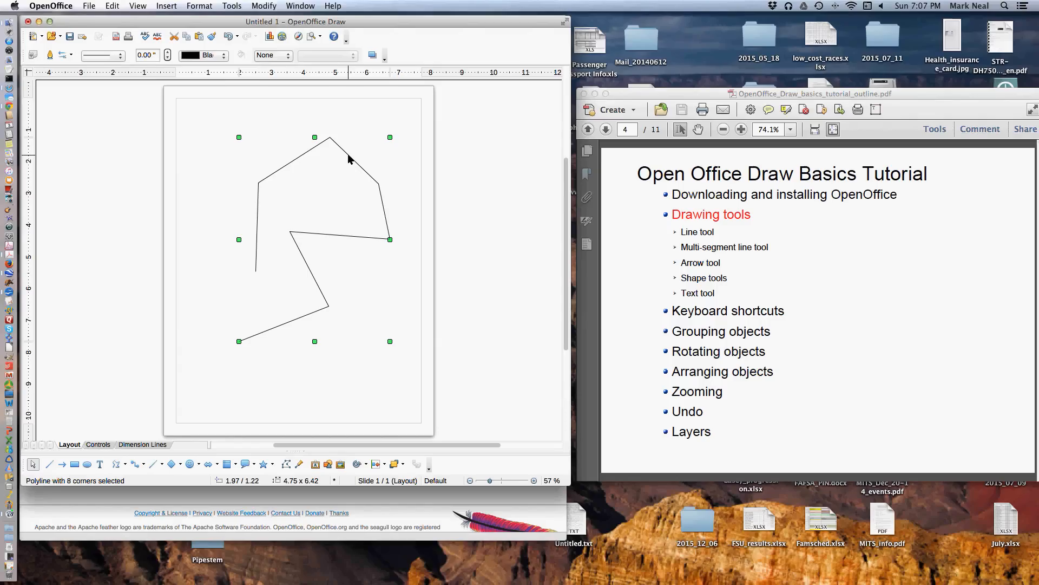
# - Move the polyline slightly down and to the left on the page, and set its line width to 0.06 inches
pyautogui.moveTo(347, 159); pyautogui.dragTo(332, 184)
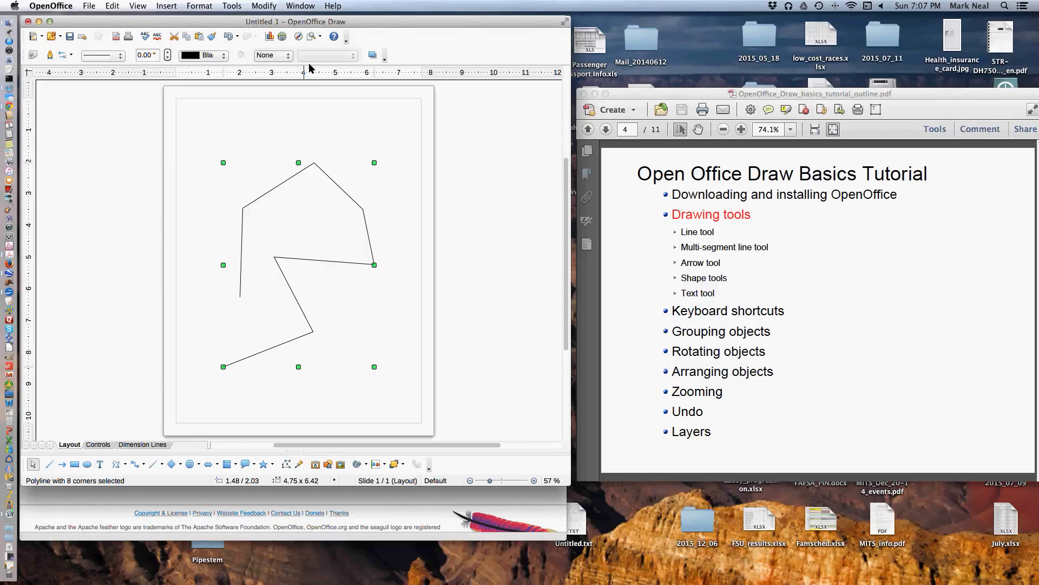
pyautogui.rightClick(337, 187)
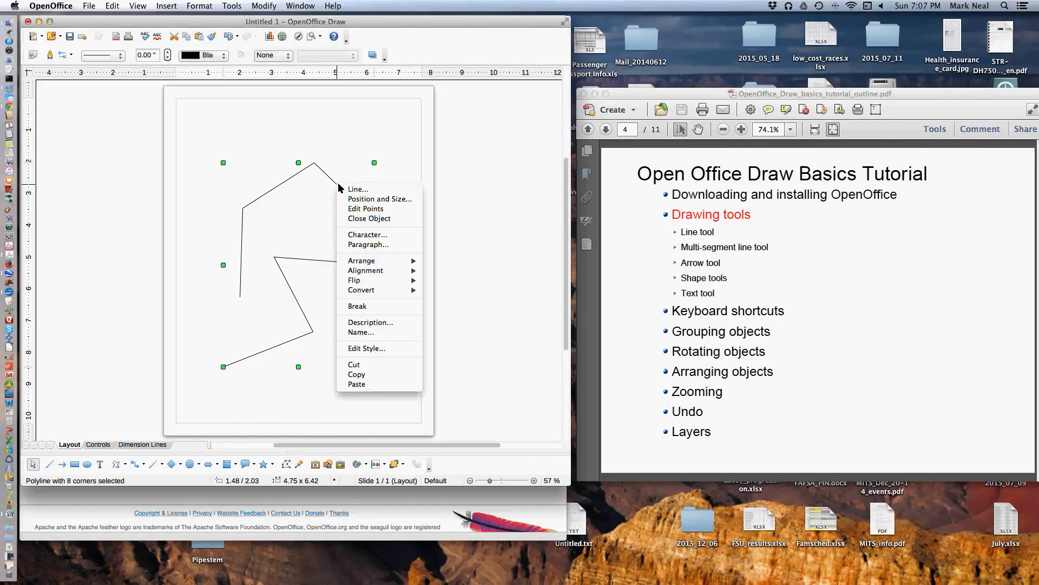
pyautogui.click(357, 191)
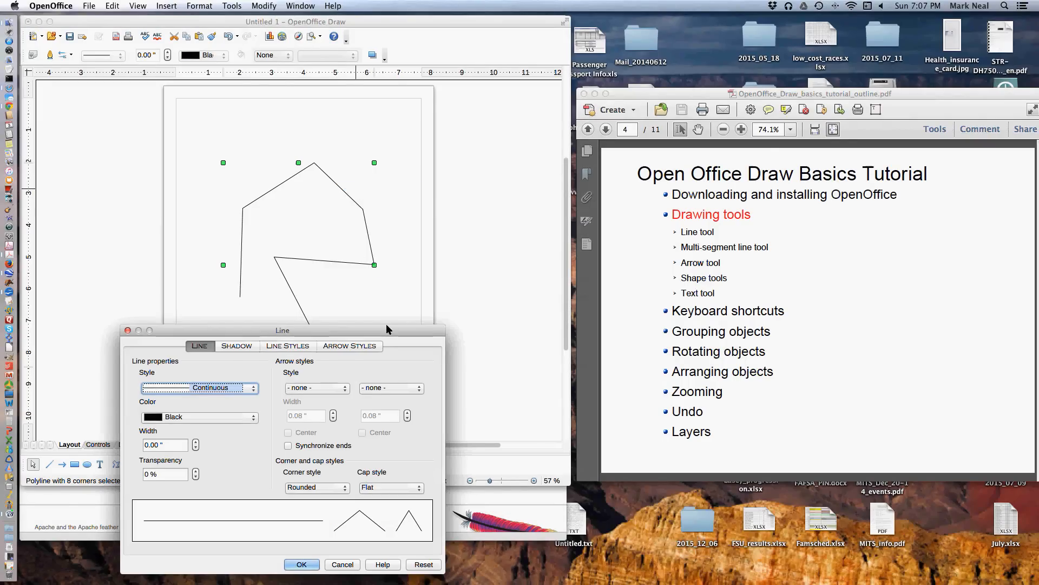
pyautogui.moveTo(404, 329); pyautogui.dragTo(687, 132)
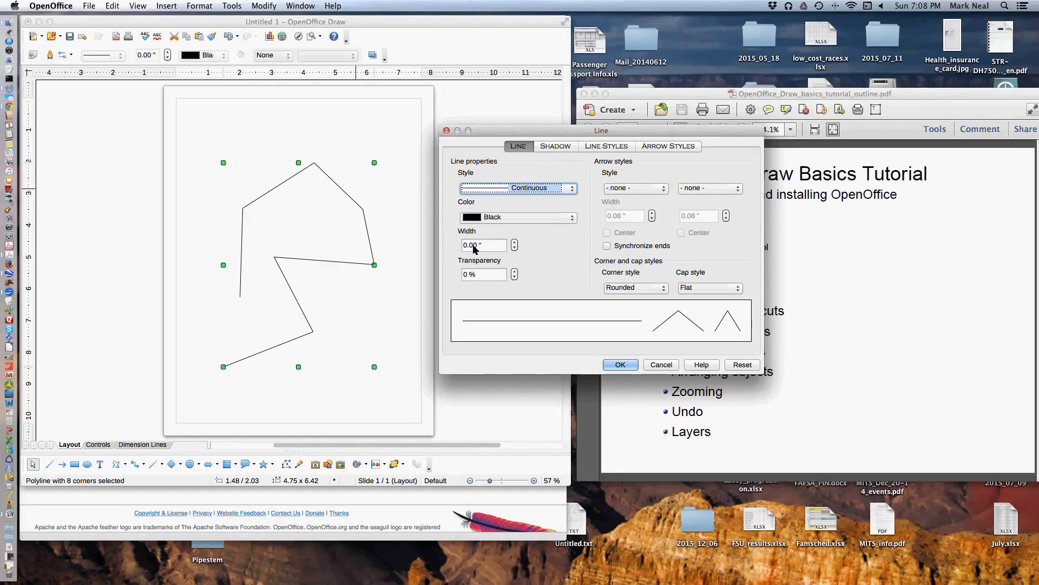
pyautogui.click(515, 243)
pyautogui.click(515, 243)
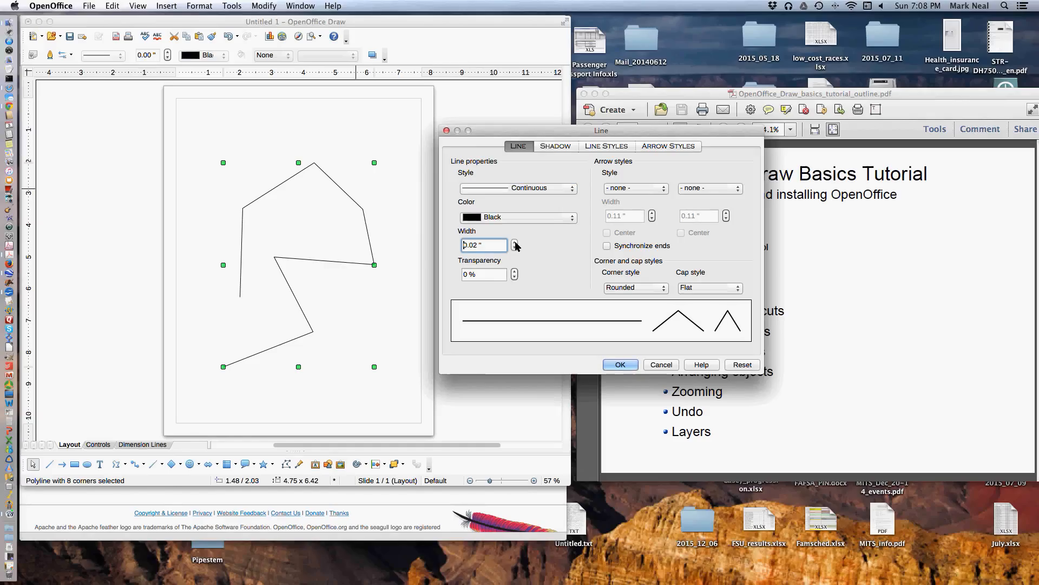
pyautogui.click(515, 243)
pyautogui.click(515, 243)
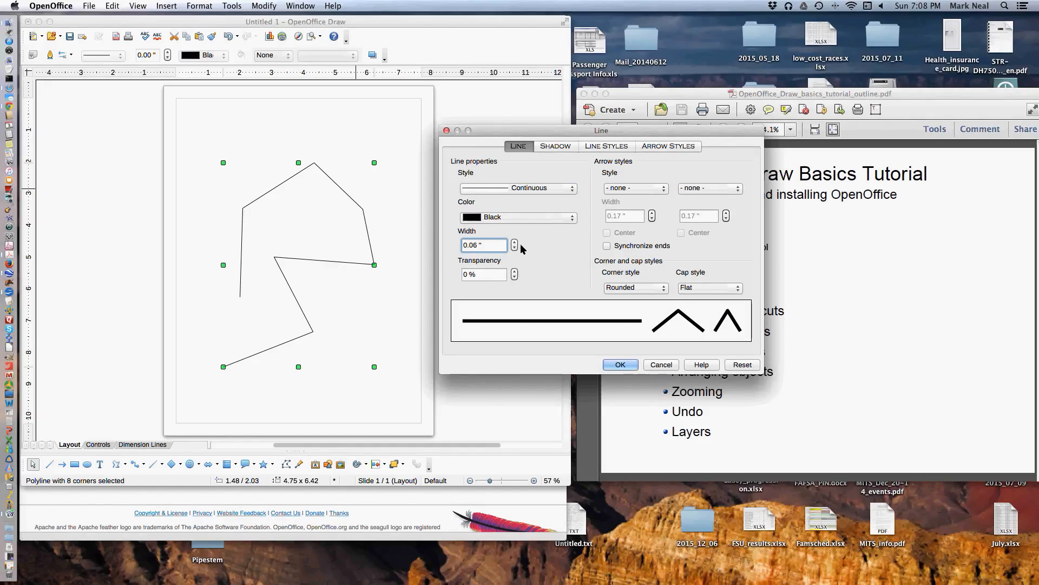
pyautogui.click(621, 364)
# - Edit the polyline's points, moving its topmost corner up and back down farther to the left
pyautogui.rightClick(335, 185)
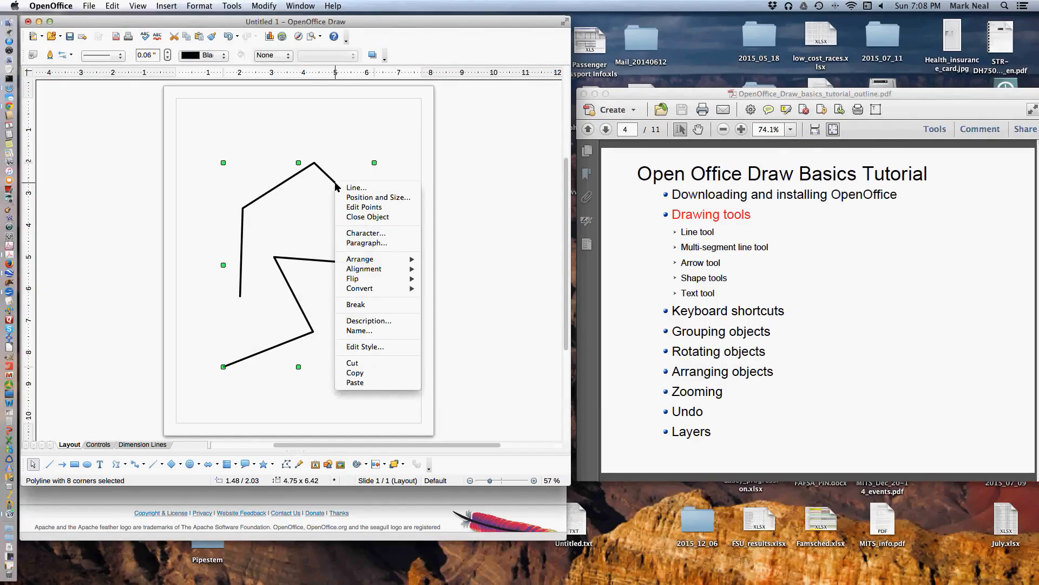
pyautogui.click(367, 208)
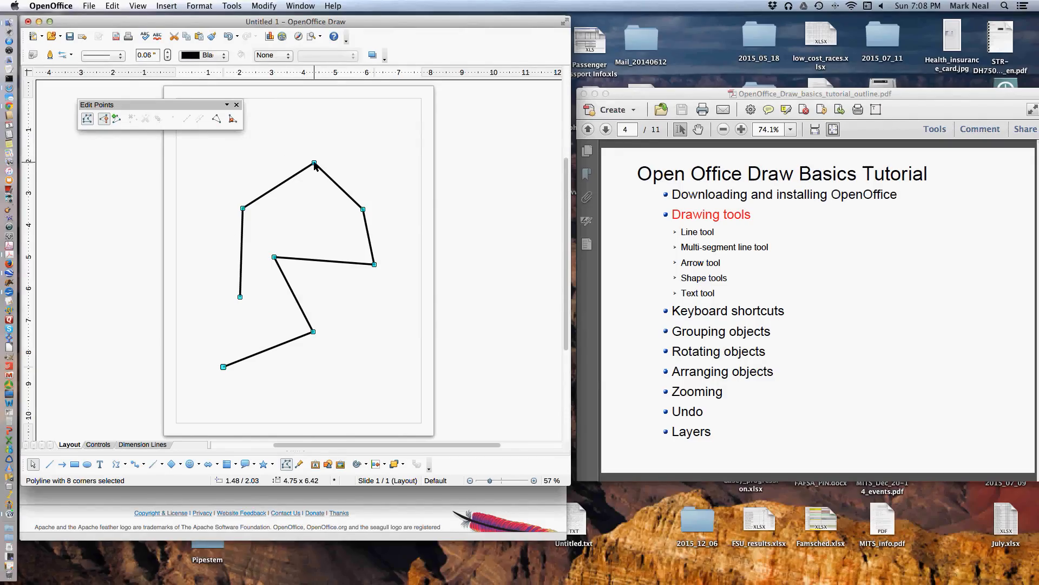
pyautogui.moveTo(314, 163)
pyautogui.mouseDown()
pyautogui.moveTo(365, 152)
pyautogui.moveTo(274, 147)
pyautogui.moveTo(311, 150)
pyautogui.mouseUp()
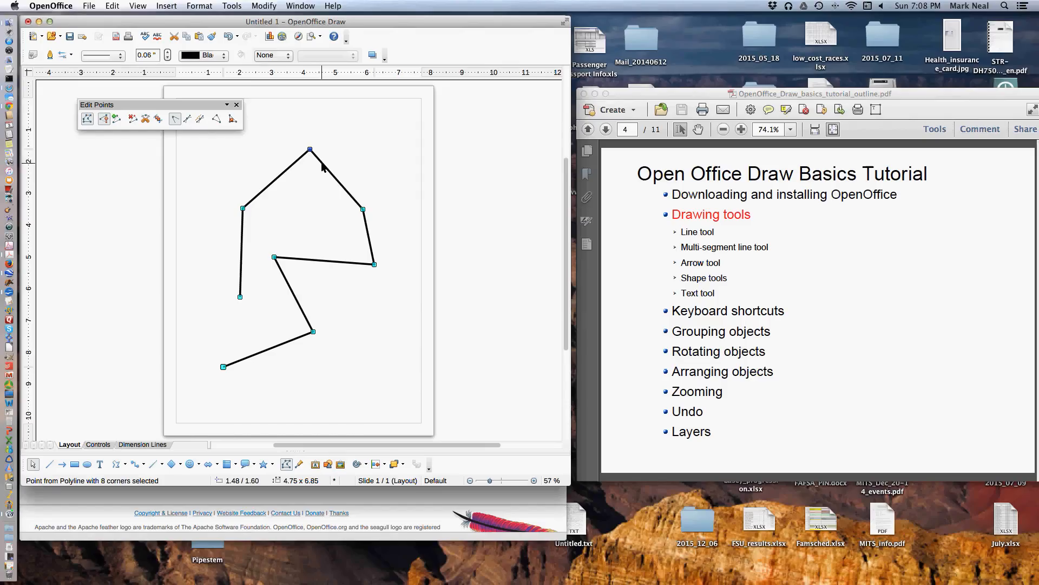
pyautogui.moveTo(310, 150); pyautogui.dragTo(296, 165)
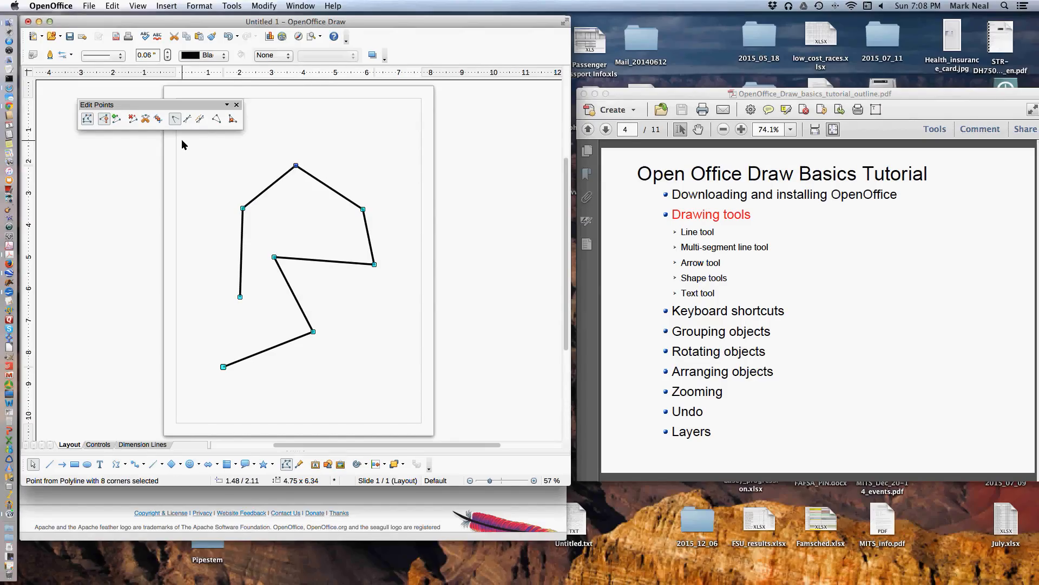
# - Insert three new points in the polyline's upper segments, pulling them outward, and shift the former top corner slightly down and right
pyautogui.moveTo(129, 109); pyautogui.dragTo(92, 94)
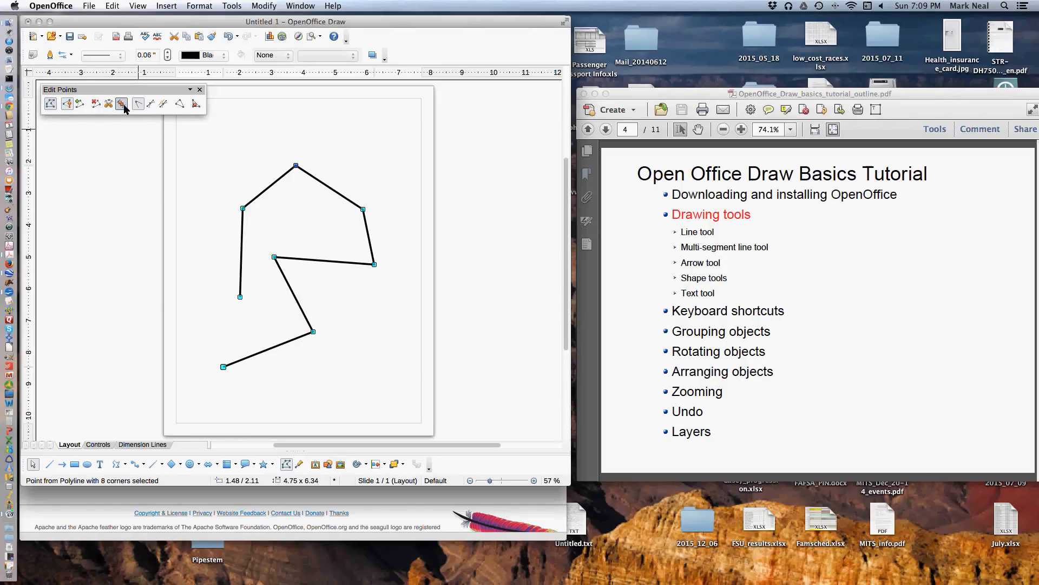
pyautogui.click(82, 105)
pyautogui.moveTo(329, 191); pyautogui.dragTo(389, 184)
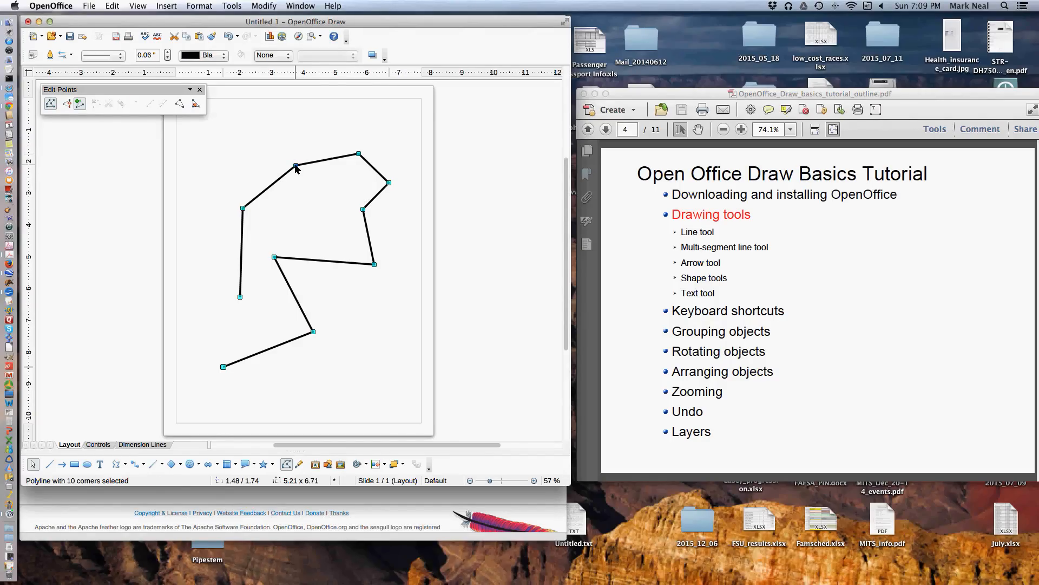
pyautogui.moveTo(296, 165)
pyautogui.mouseDown()
pyautogui.moveTo(276, 131)
pyautogui.moveTo(312, 174)
pyautogui.mouseUp()
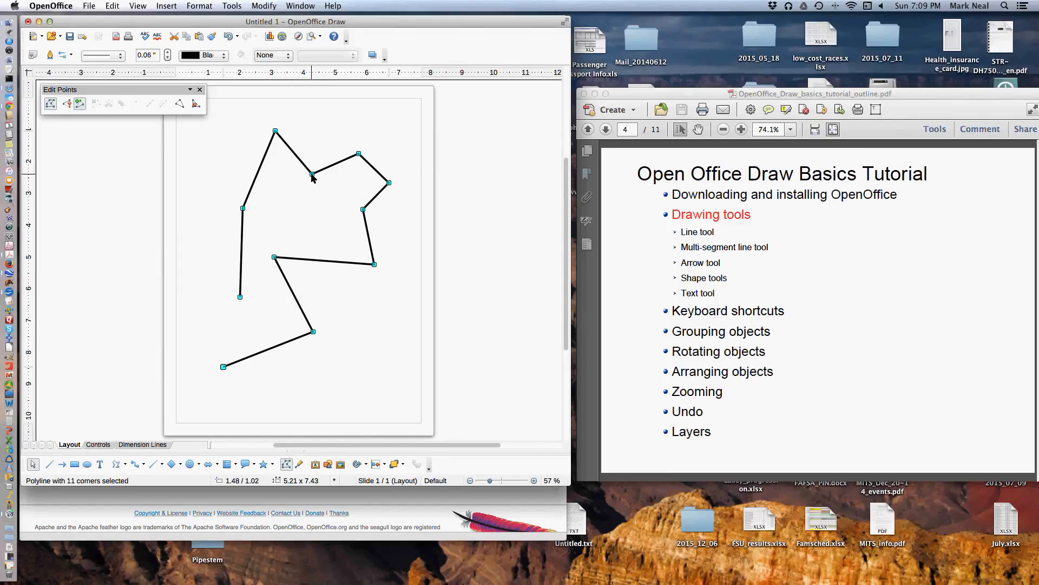
# - Cut the inner top corner and the indented right-hand corner from the polyline, and delete the whole polyline
pyautogui.rightClick(312, 175)
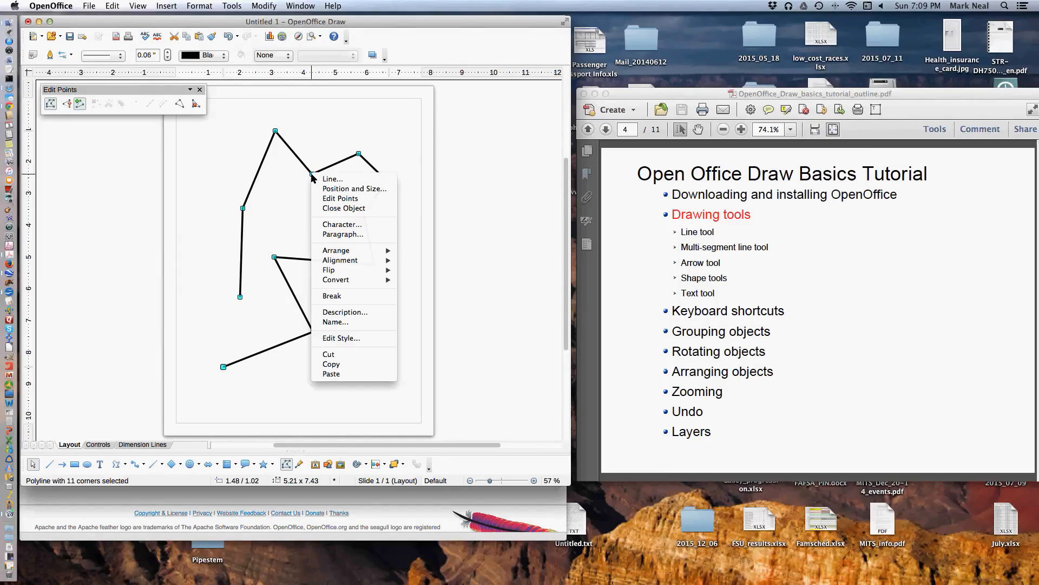
pyautogui.click(331, 355)
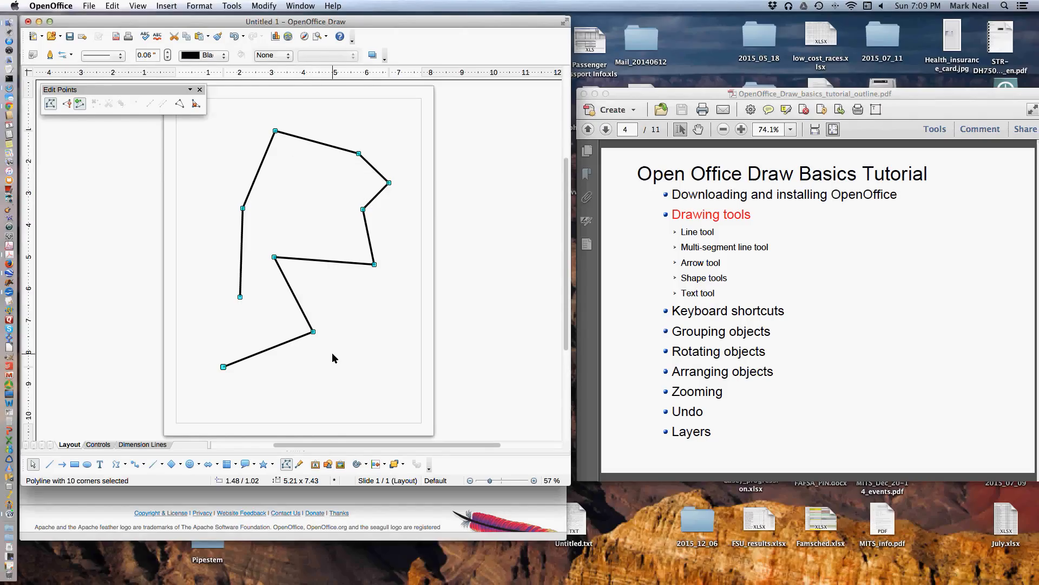
pyautogui.rightClick(364, 213)
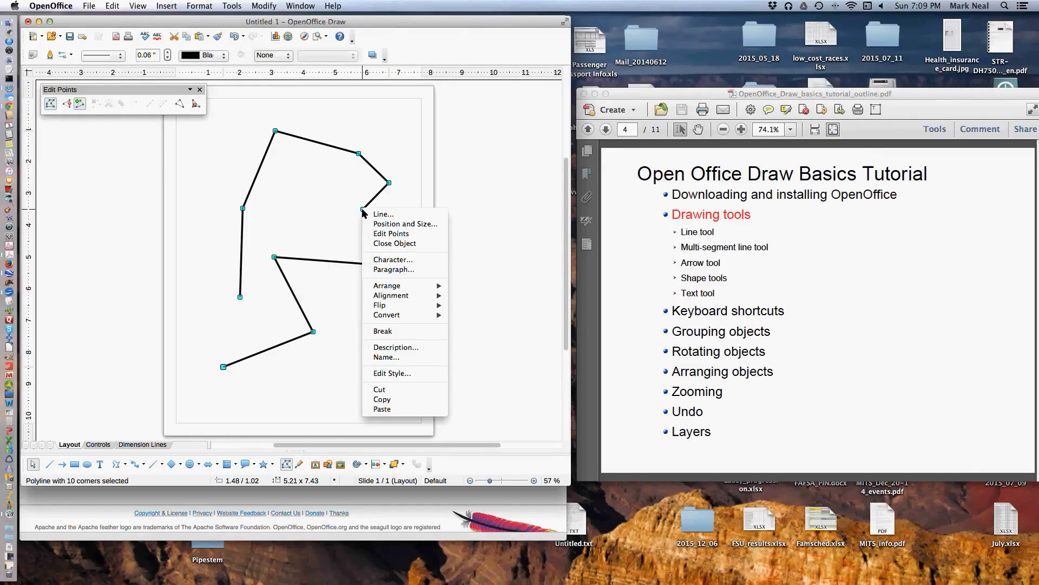
pyautogui.click(391, 390)
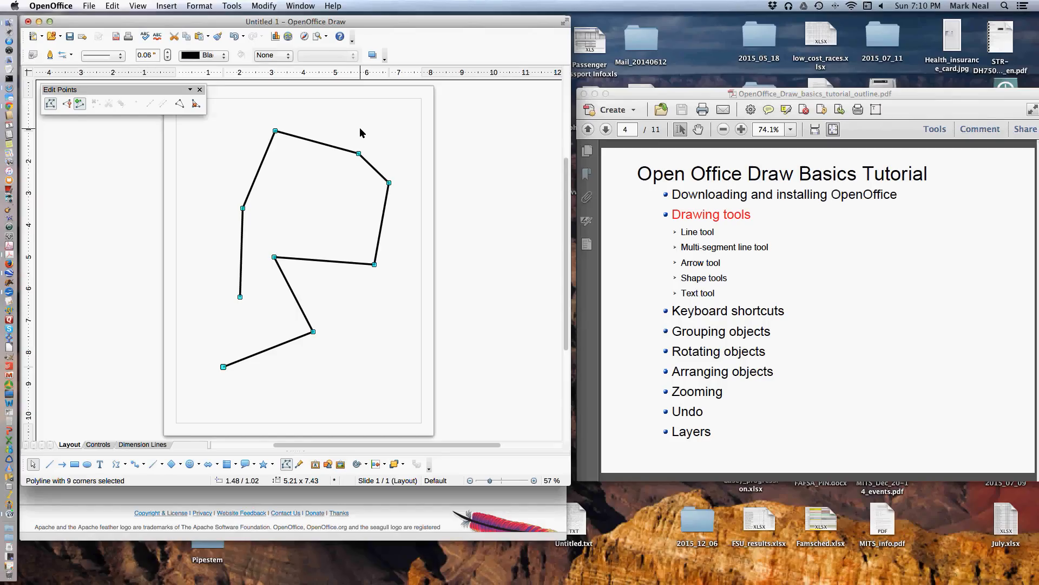
pyautogui.press('Delete')
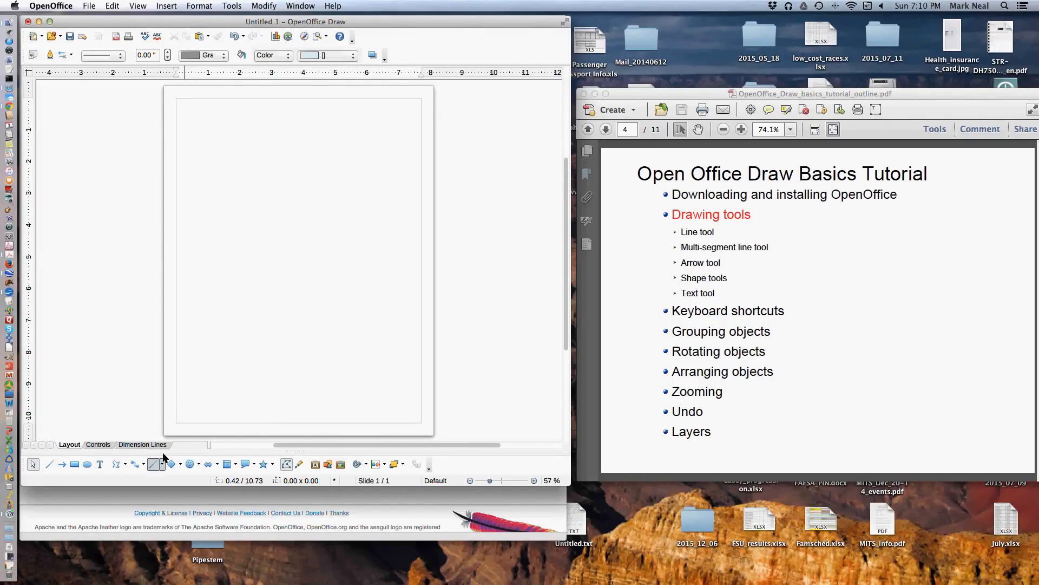
# - Draw an arrow pointing up and to the right across the middle of the page, about 2.88 by 2.08 inches
pyautogui.click(62, 465)
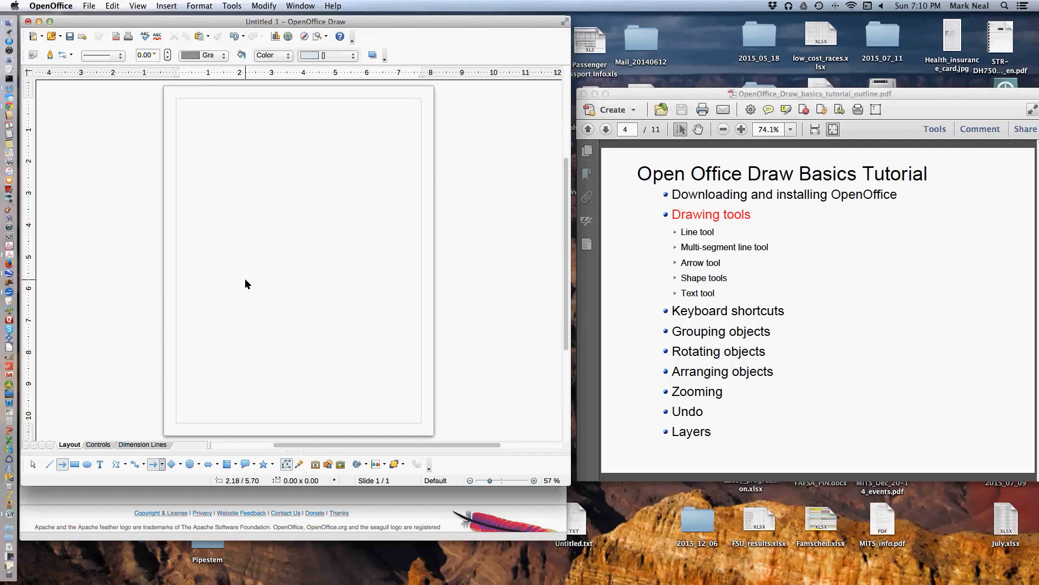
pyautogui.moveTo(245, 279); pyautogui.dragTo(336, 216)
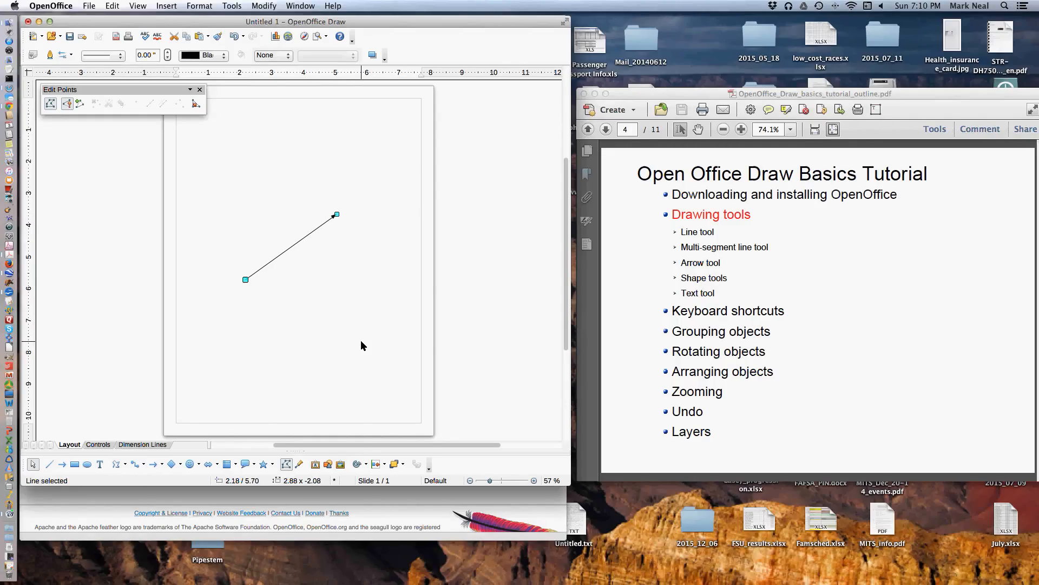
# - Format the arrow with a 0.02" line width and a 0.09" arrowhead width, keeping end style 2
pyautogui.rightClick(295, 248)
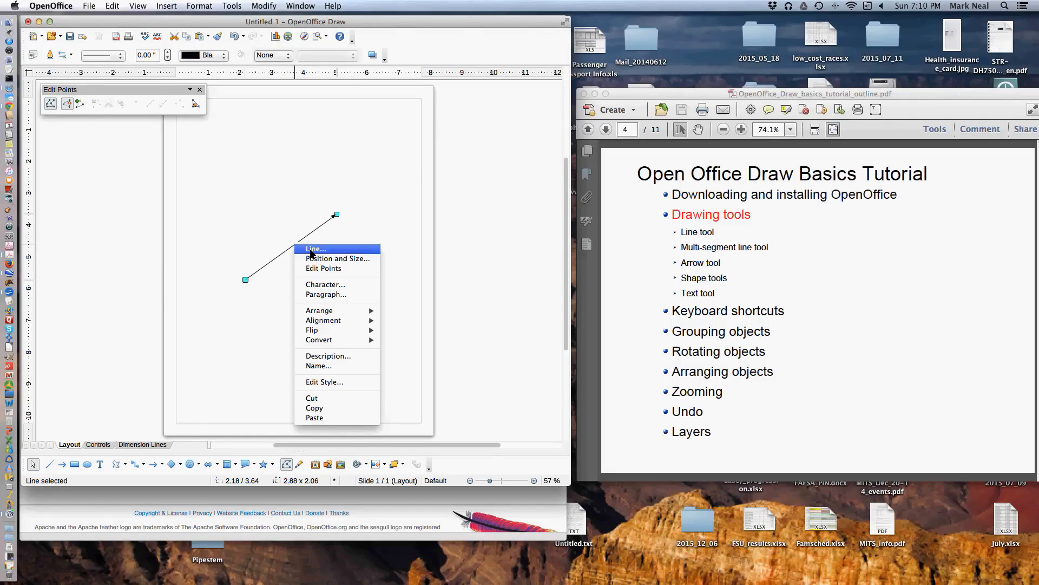
pyautogui.click(311, 251)
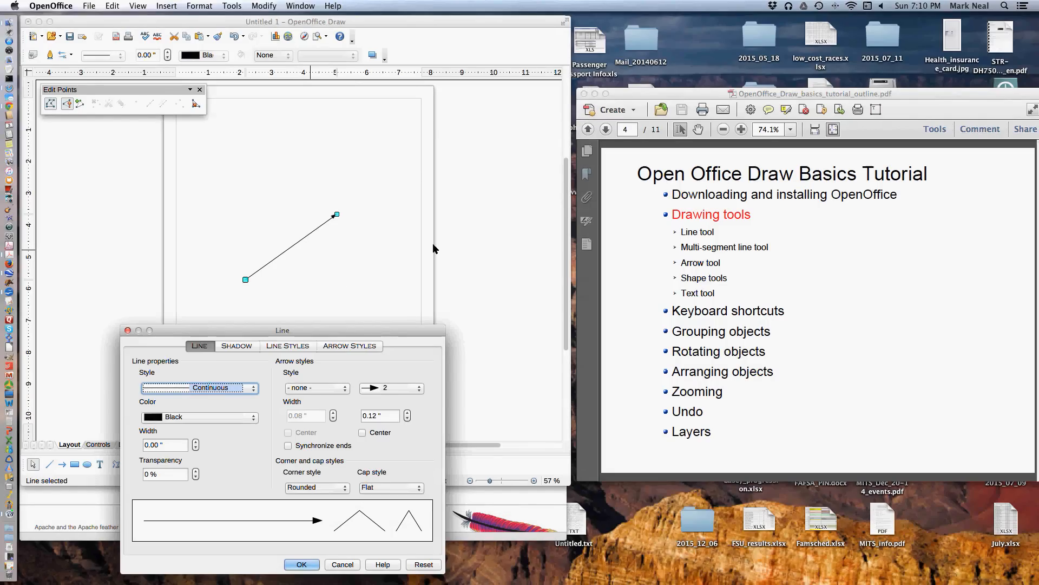
pyautogui.moveTo(312, 332); pyautogui.dragTo(641, 118)
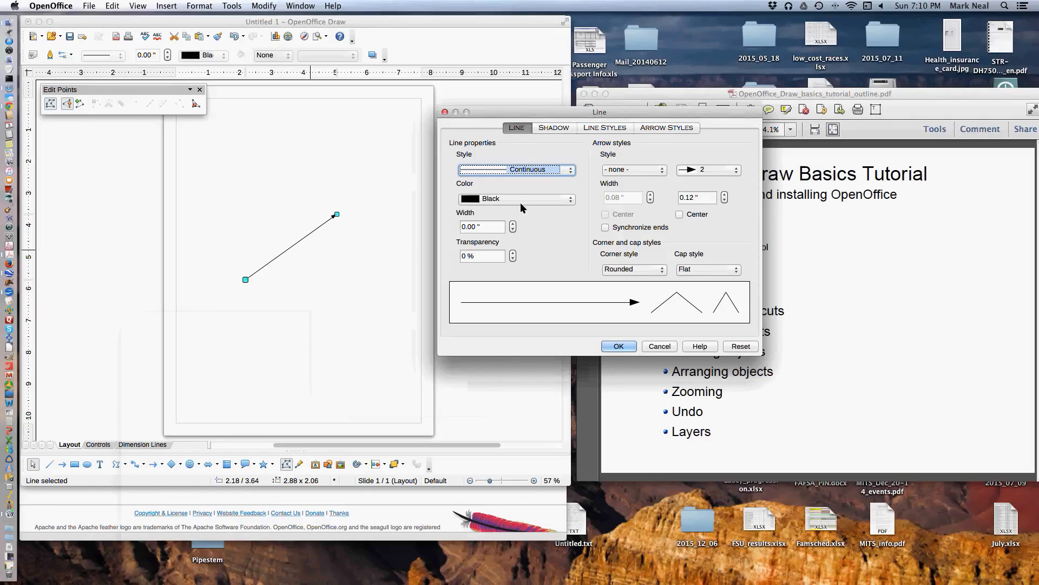
pyautogui.click(514, 224)
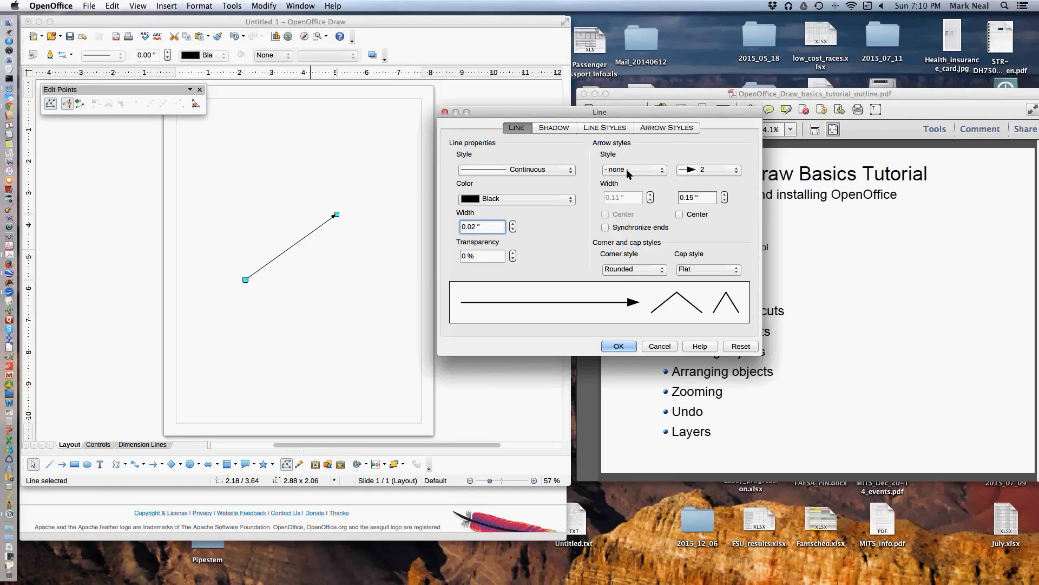
pyautogui.click(738, 171)
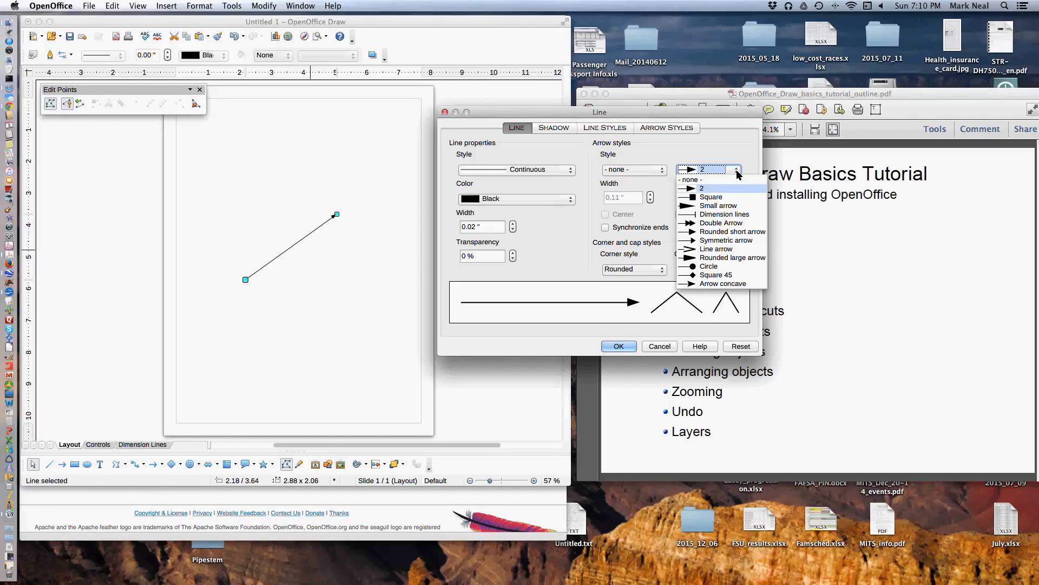
pyautogui.click(738, 172)
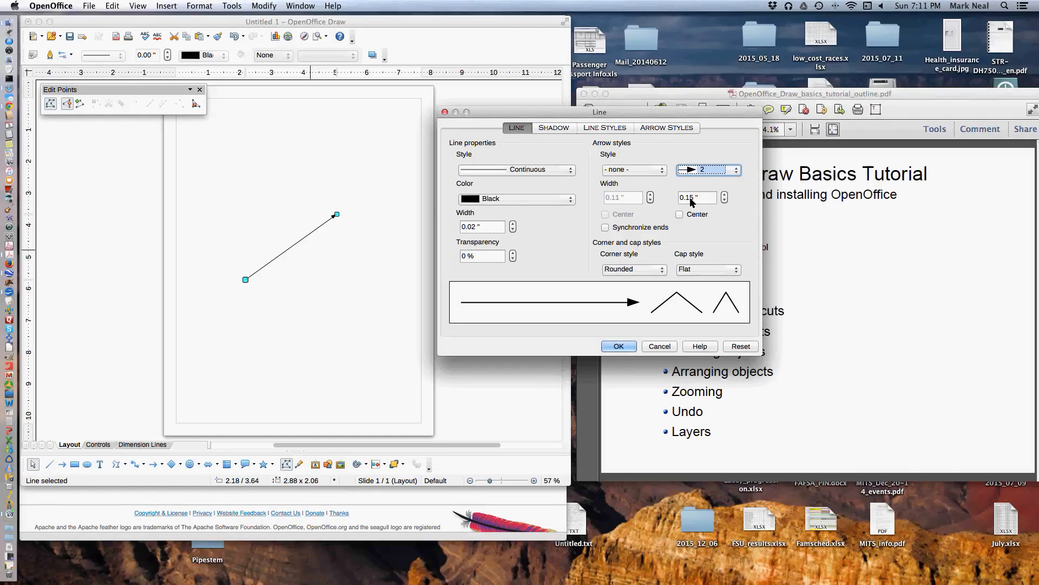
pyautogui.click(726, 200)
pyautogui.click(725, 200)
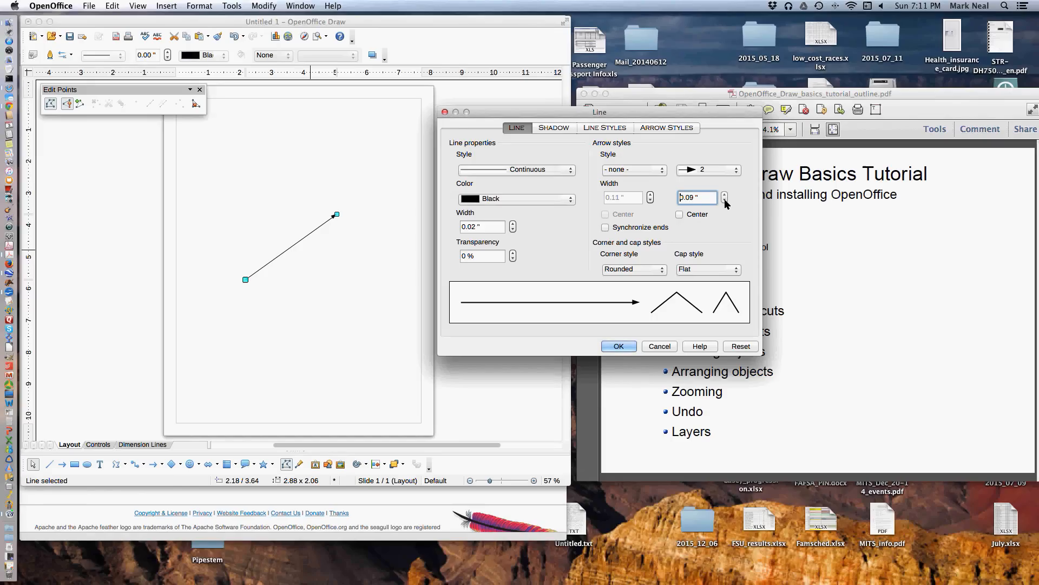
pyautogui.click(619, 347)
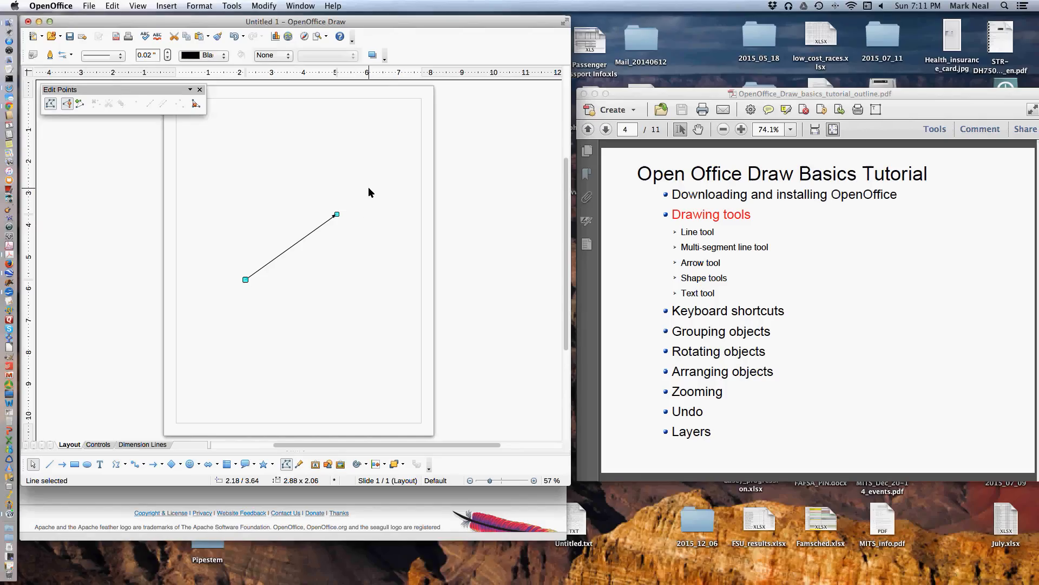
# - Replace the arrow with a rectangle about 2.44 by 1.24 inches in the page's upper left and a circle about 0.32 inch wide to its lower right
pyautogui.press('Delete')
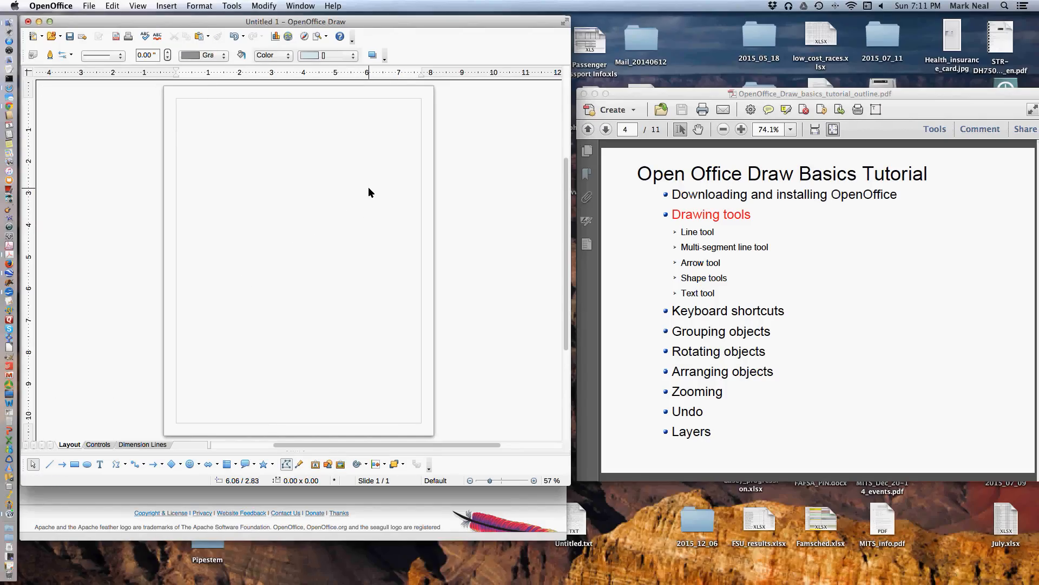
pyautogui.click(75, 464)
pyautogui.moveTo(215, 141); pyautogui.dragTo(292, 180)
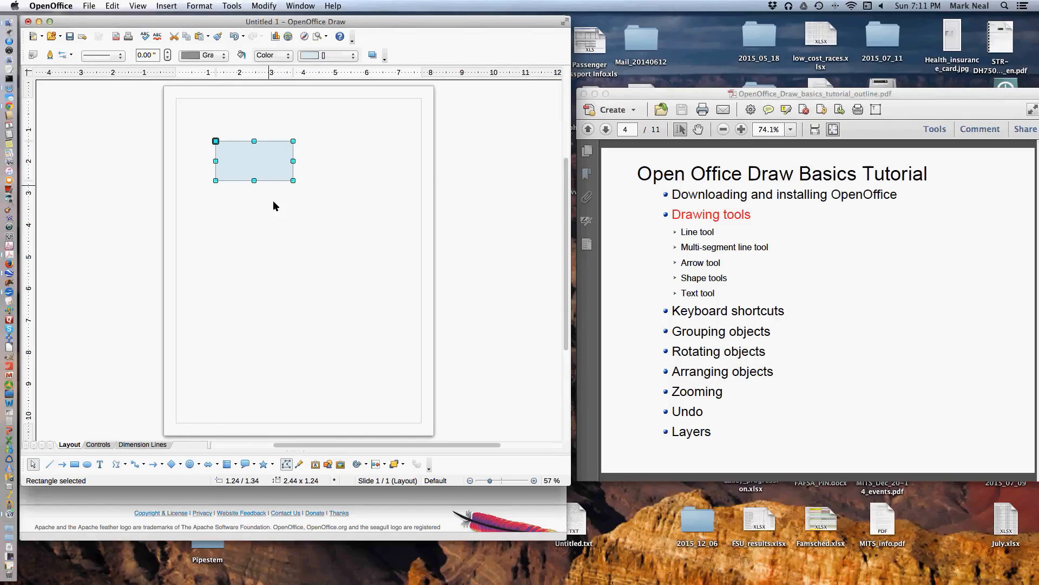
pyautogui.click(87, 464)
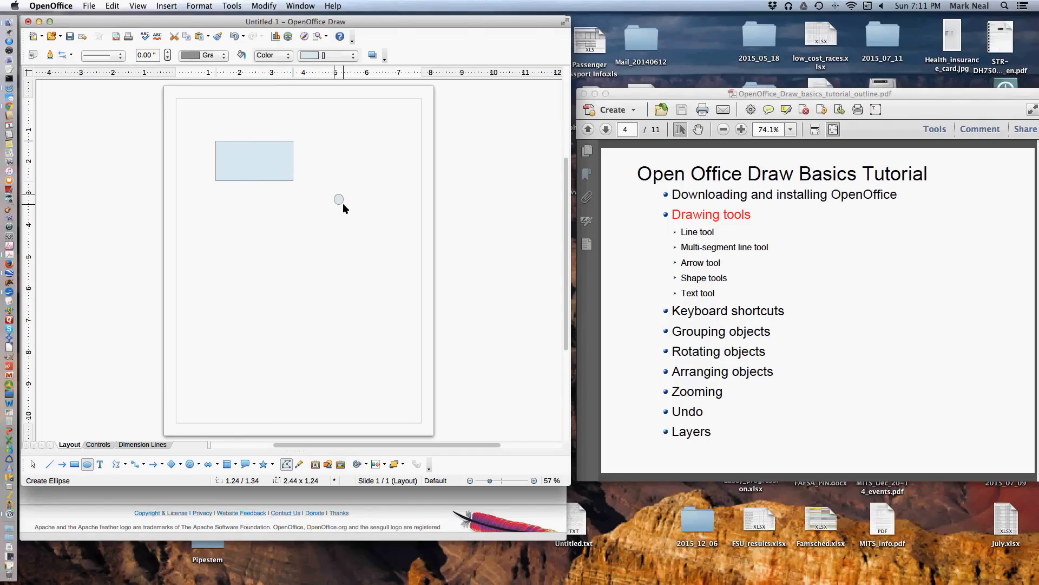
pyautogui.moveTo(343, 204); pyautogui.dragTo(343, 202)
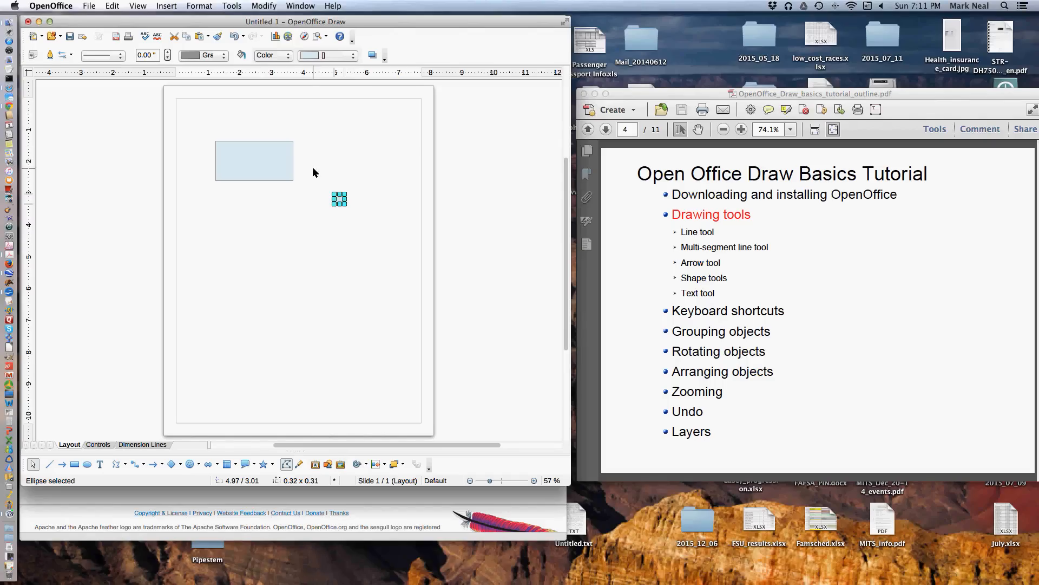
# - Give the rectangle a black outline with a line width of 0.02"
pyautogui.click(272, 142)
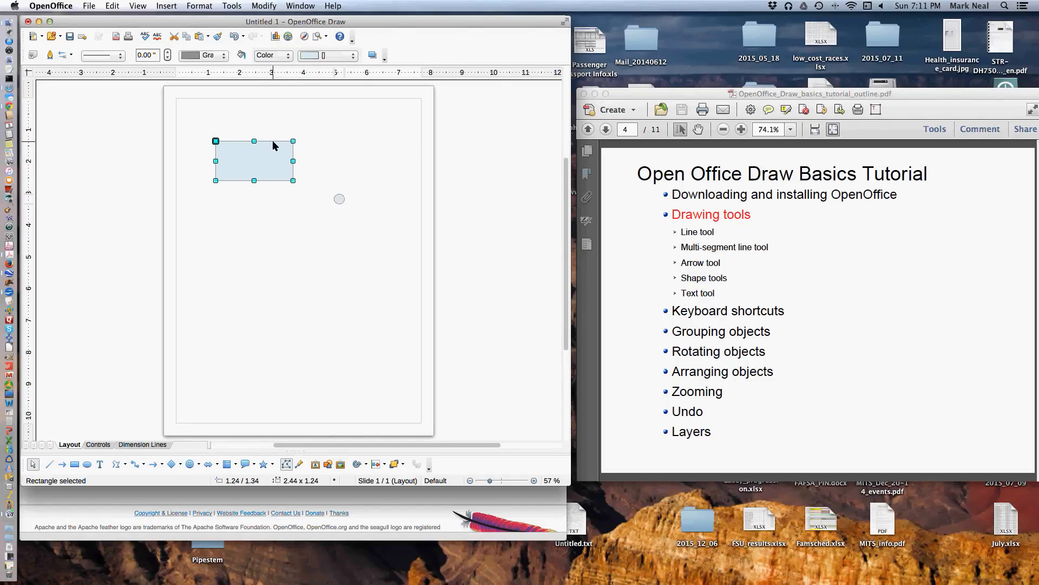
pyautogui.click(222, 54)
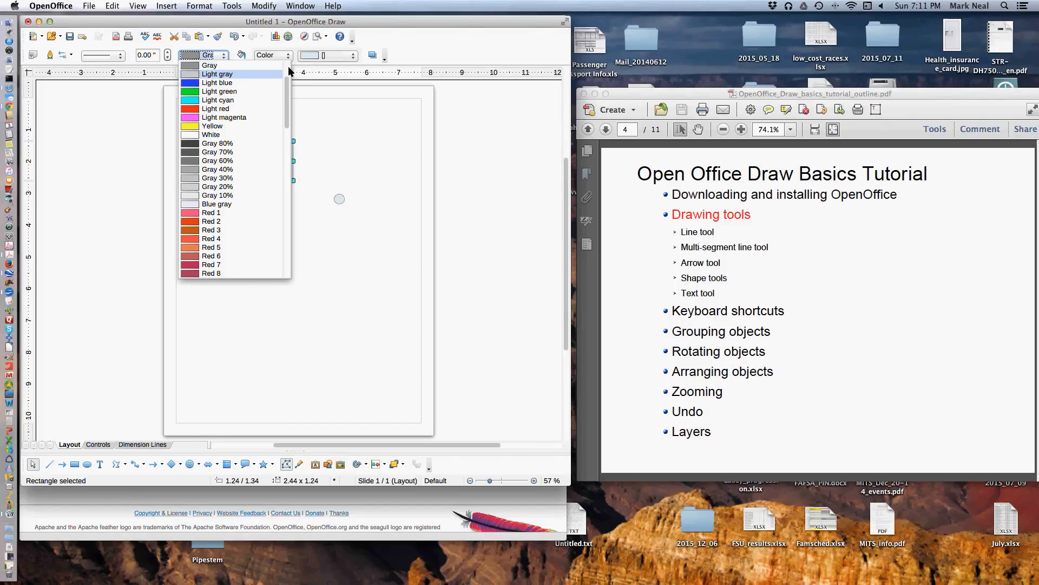
pyautogui.scroll(3, 289, 70)
pyautogui.click(209, 66)
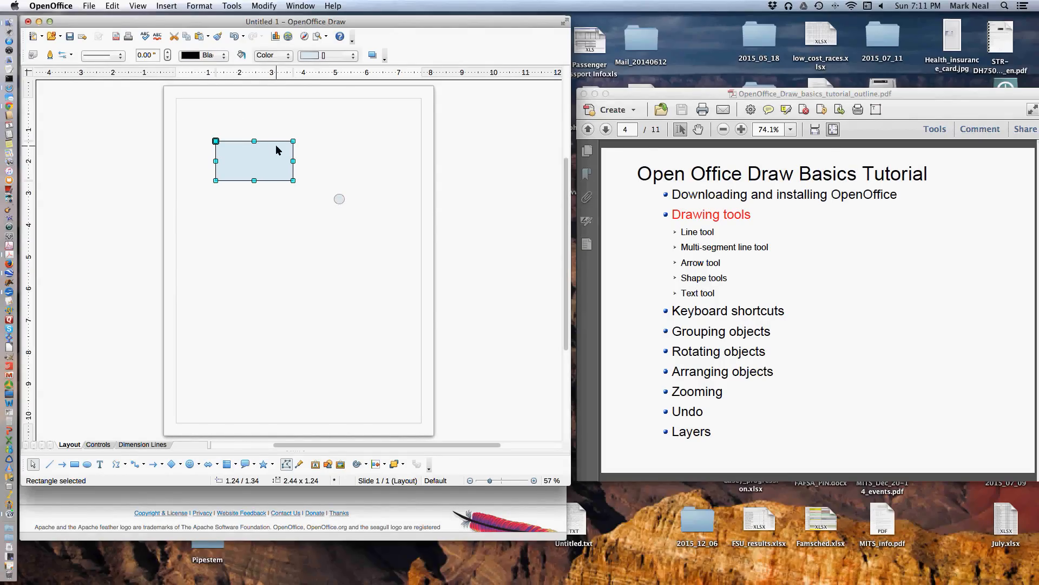
pyautogui.click(168, 54)
pyautogui.scroll(1, 327, 99)
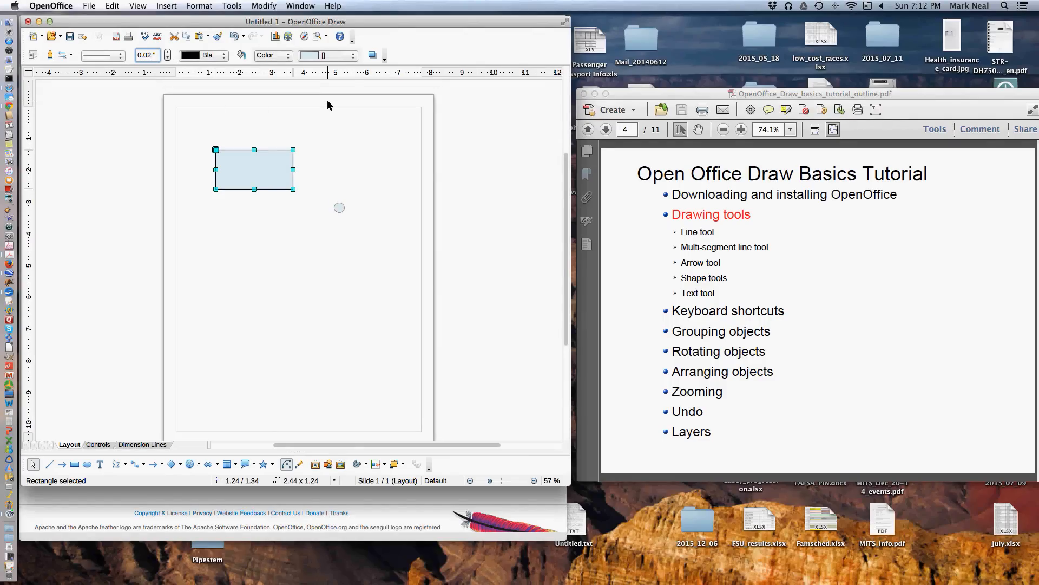
# - Change the area fill of both the rectangle and the small circle to White
pyautogui.click(355, 56)
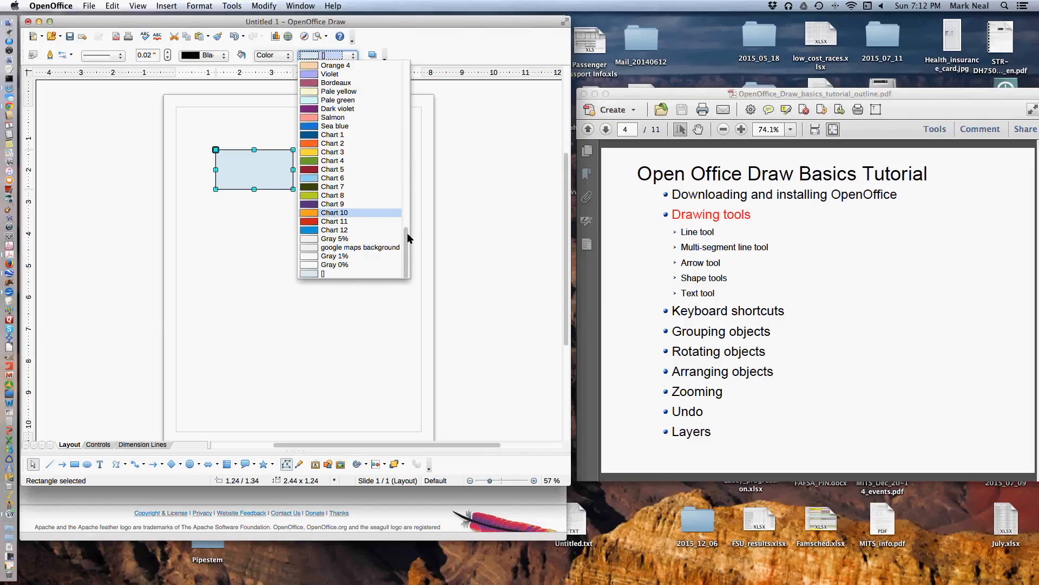
pyautogui.moveTo(407, 233); pyautogui.dragTo(409, 75)
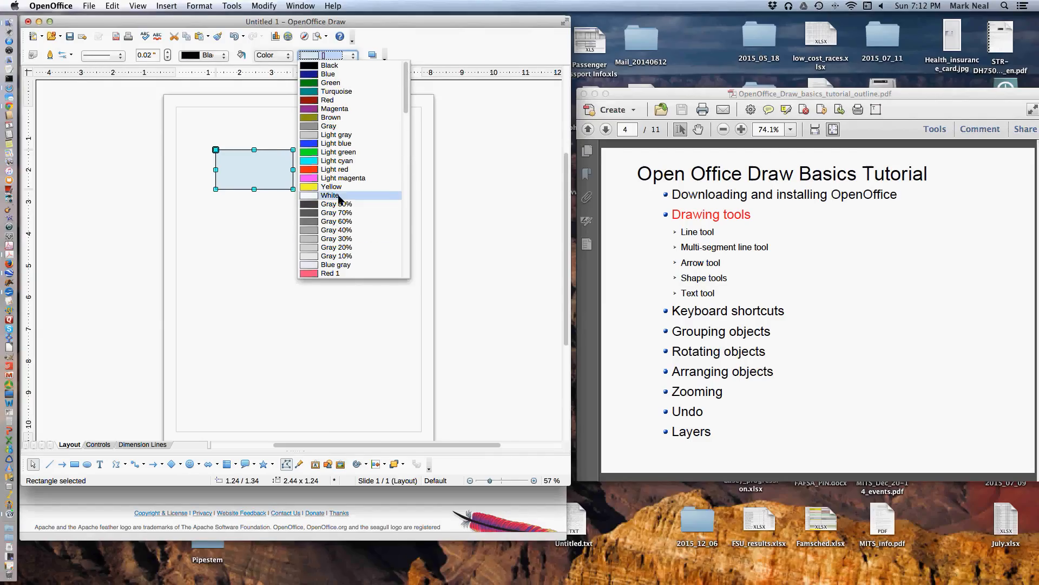
pyautogui.click(338, 200)
pyautogui.click(339, 209)
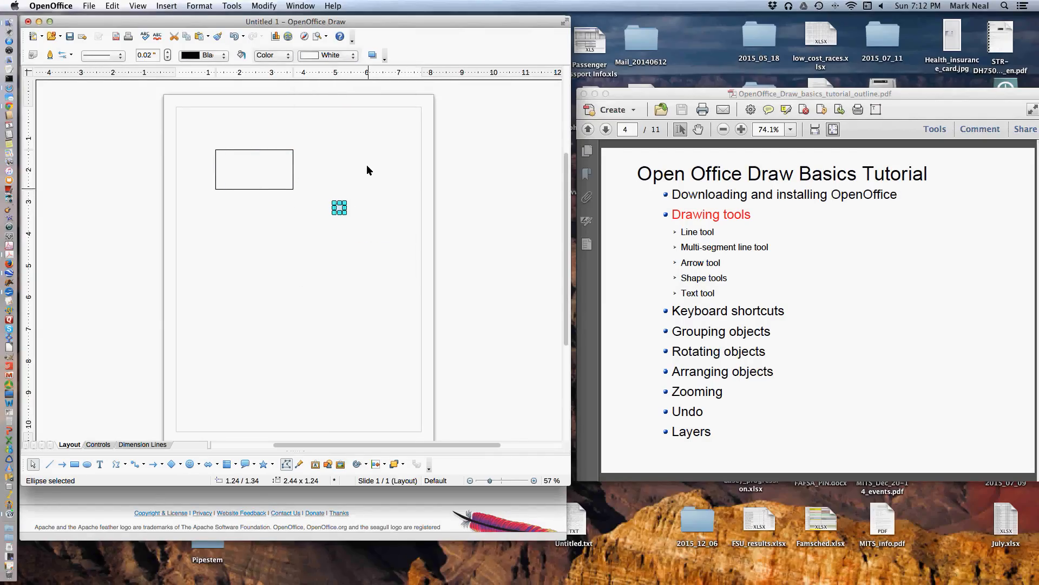
pyautogui.click(355, 56)
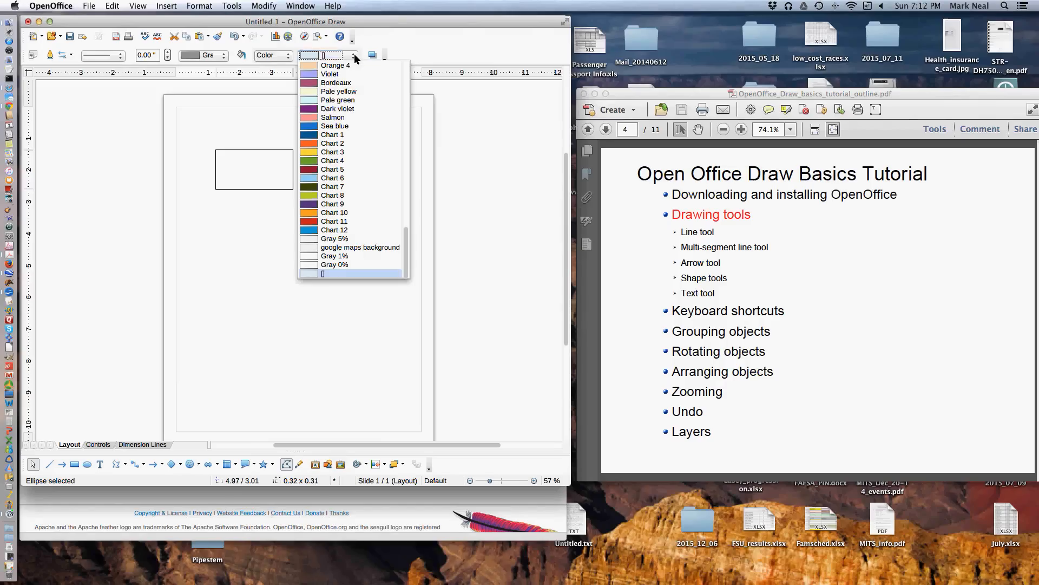
pyautogui.click(408, 69)
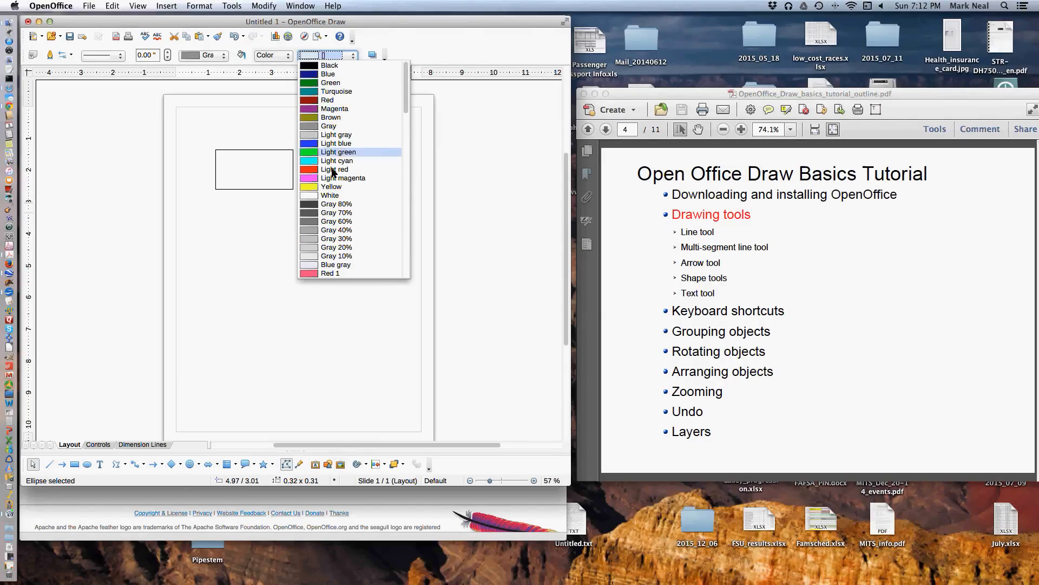
pyautogui.click(333, 196)
pyautogui.click(361, 189)
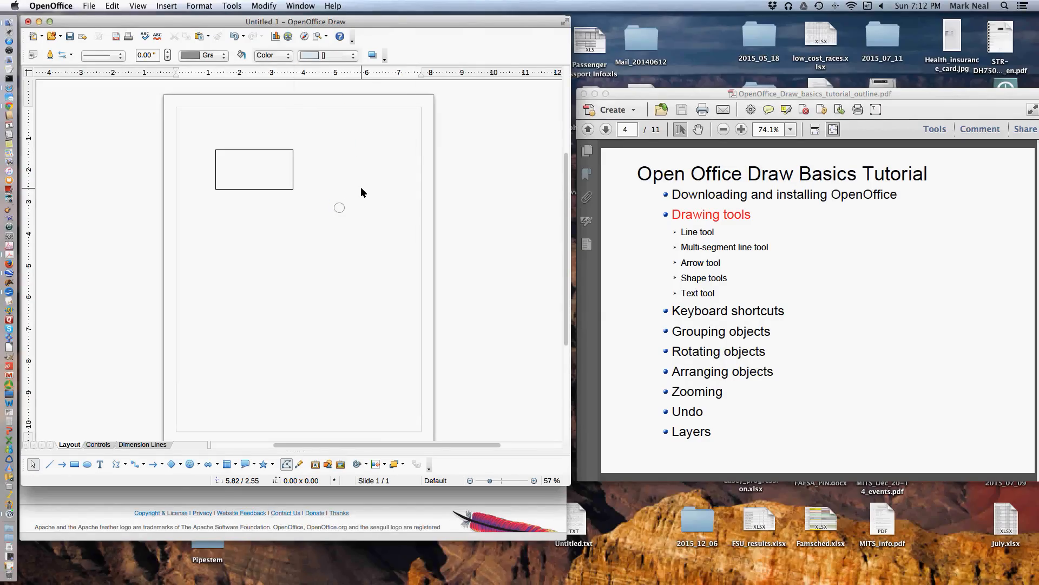
# - Set the small circle's outline color to Black and deselect it
pyautogui.click(341, 209)
pyautogui.click(222, 56)
pyautogui.scroll(5, 288, 69)
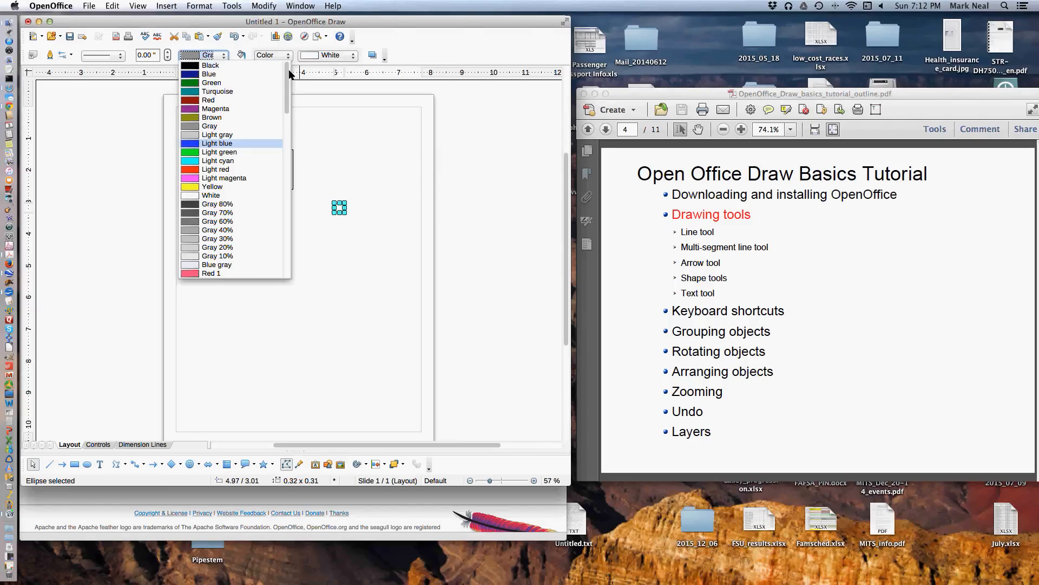
pyautogui.click(212, 66)
pyautogui.click(395, 252)
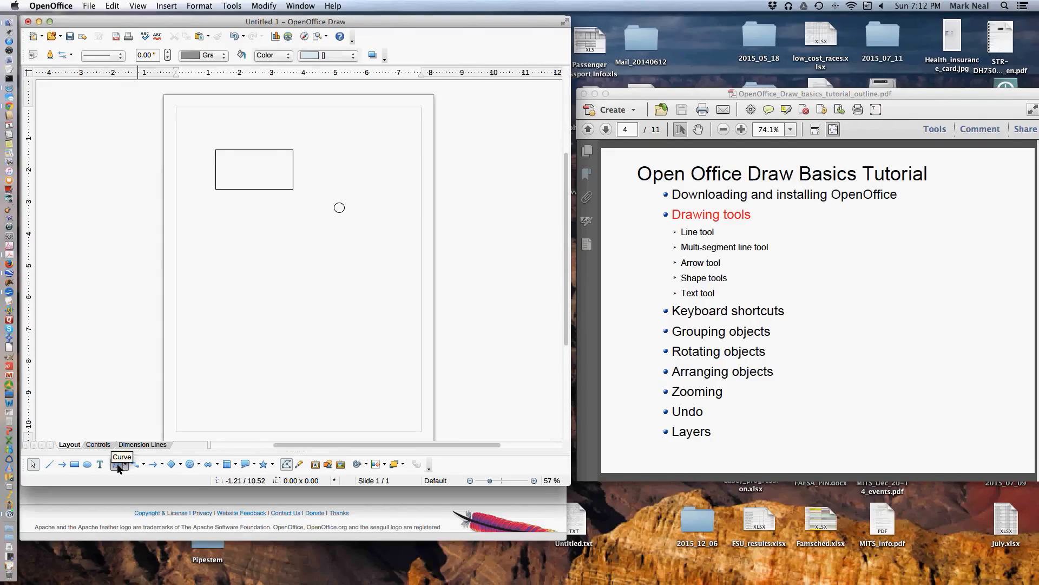
# - Draw a circle pie basic shape about 1.91 by 1.91 inches below the rectangle, near the middle of the page
pyautogui.scroll(1, 126, 469)
pyautogui.click(181, 467)
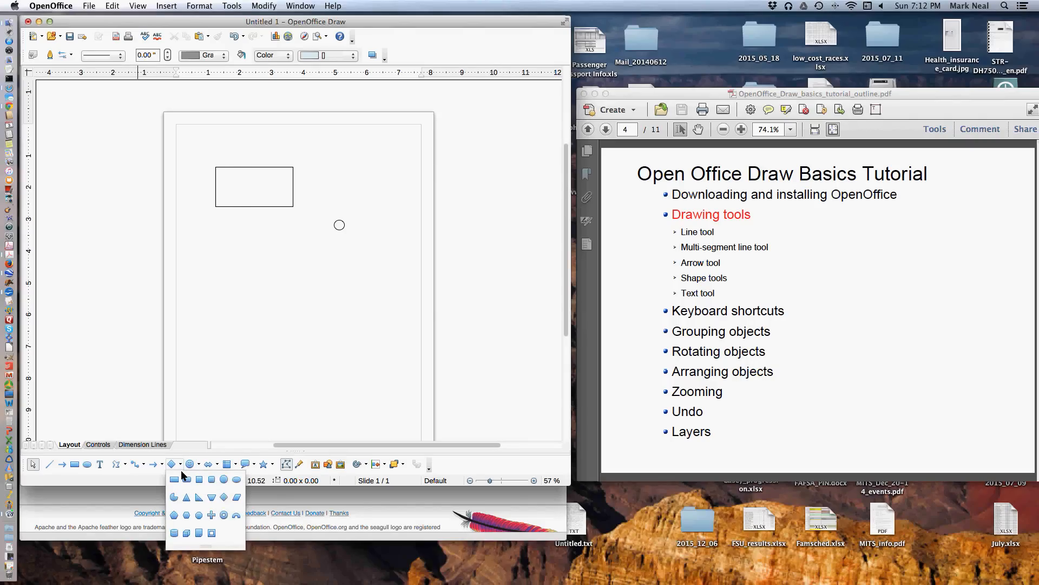
pyautogui.click(174, 497)
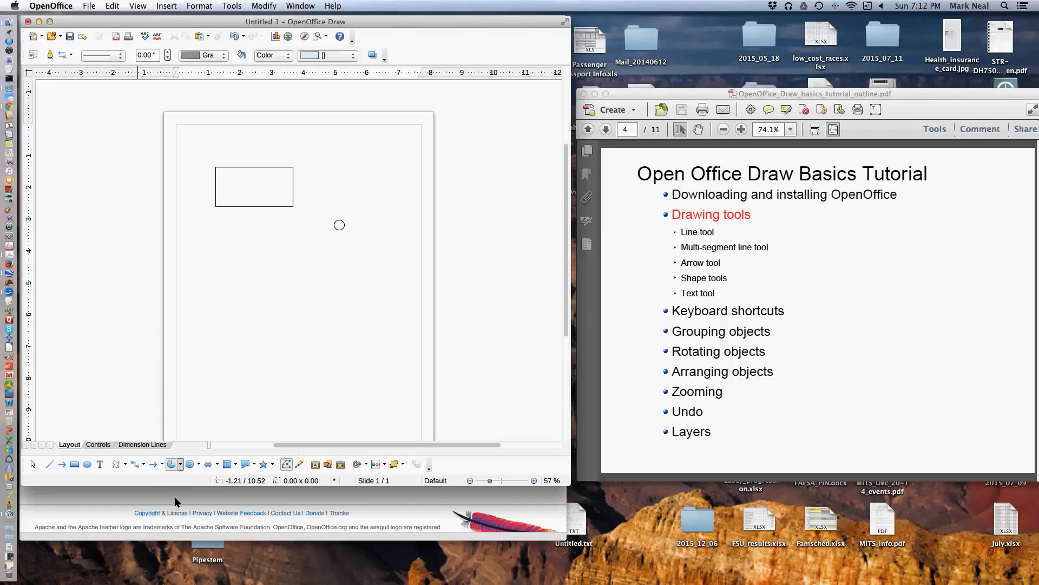
pyautogui.moveTo(254, 266)
pyautogui.mouseDown()
pyautogui.moveTo(304, 299)
pyautogui.moveTo(308, 326)
pyautogui.mouseUp()
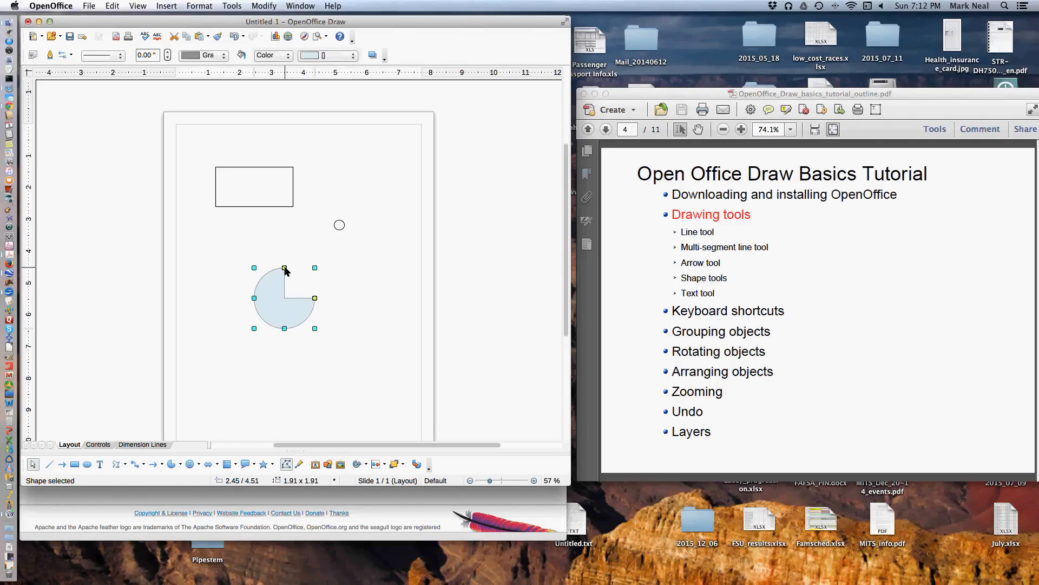
# - Narrow the pie to a lower-left sector by moving its two angle points, and stretch the shape to about 2.84 by 3.68 inches
pyautogui.moveTo(285, 269); pyautogui.dragTo(295, 326)
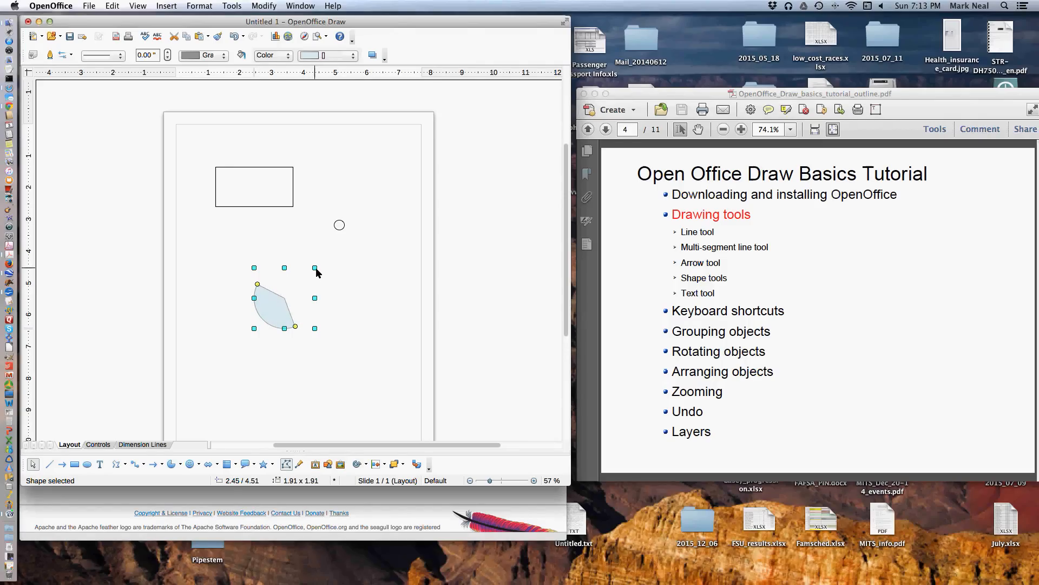
pyautogui.moveTo(315, 268); pyautogui.dragTo(345, 251)
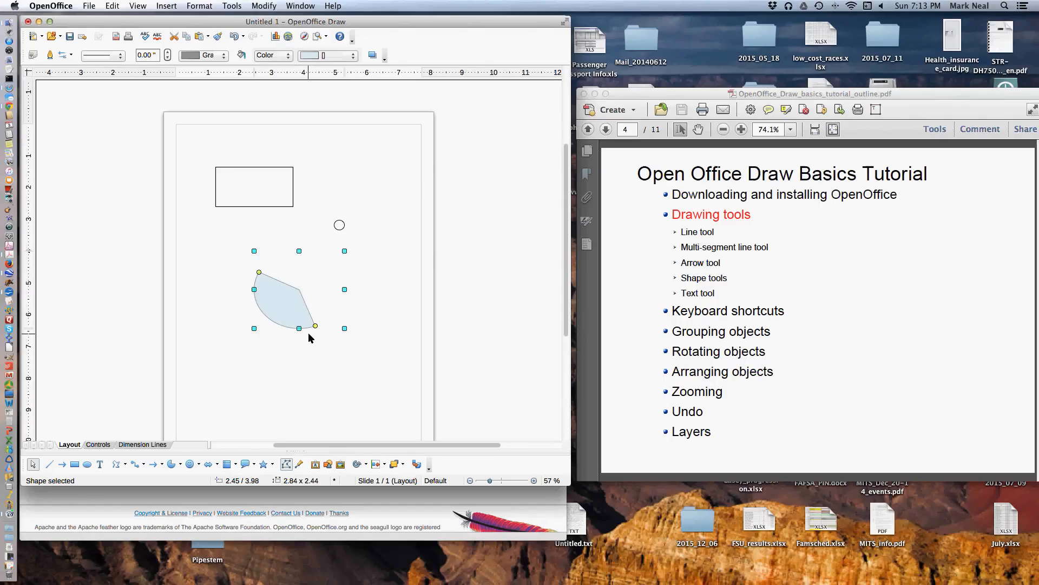
pyautogui.moveTo(299, 328); pyautogui.dragTo(299, 369)
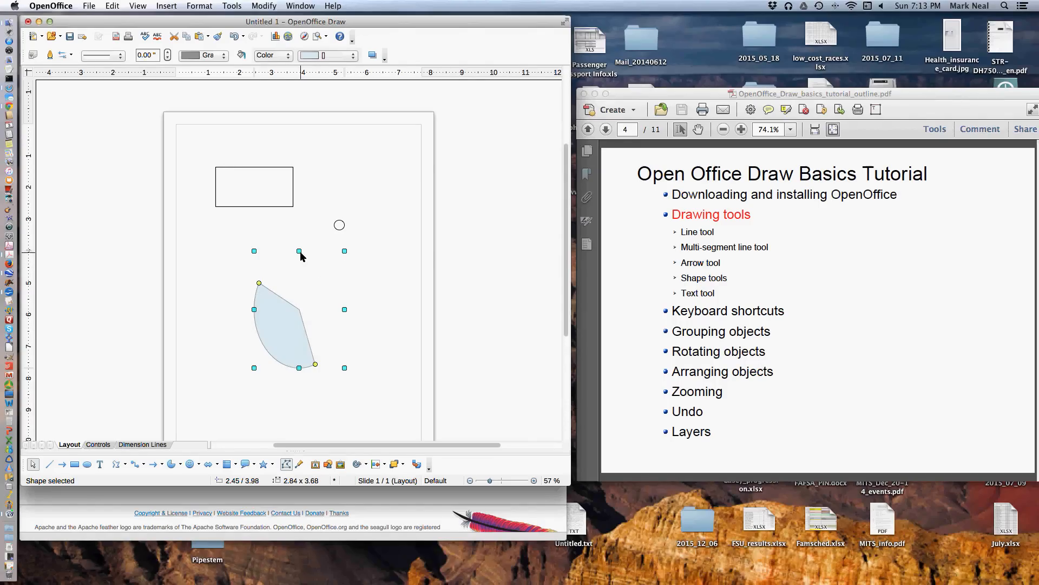
# - Enlarge the rectangle to about 4.70 by 1.98 inches and the small circle to about 1.62 by 1.53 inches
pyautogui.click(282, 206)
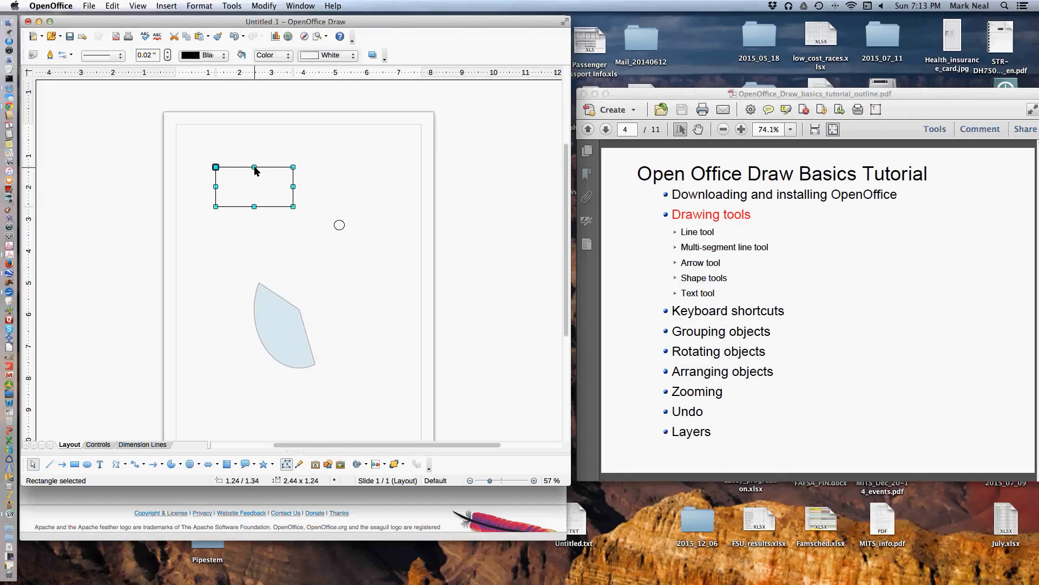
pyautogui.moveTo(255, 166); pyautogui.dragTo(329, 158)
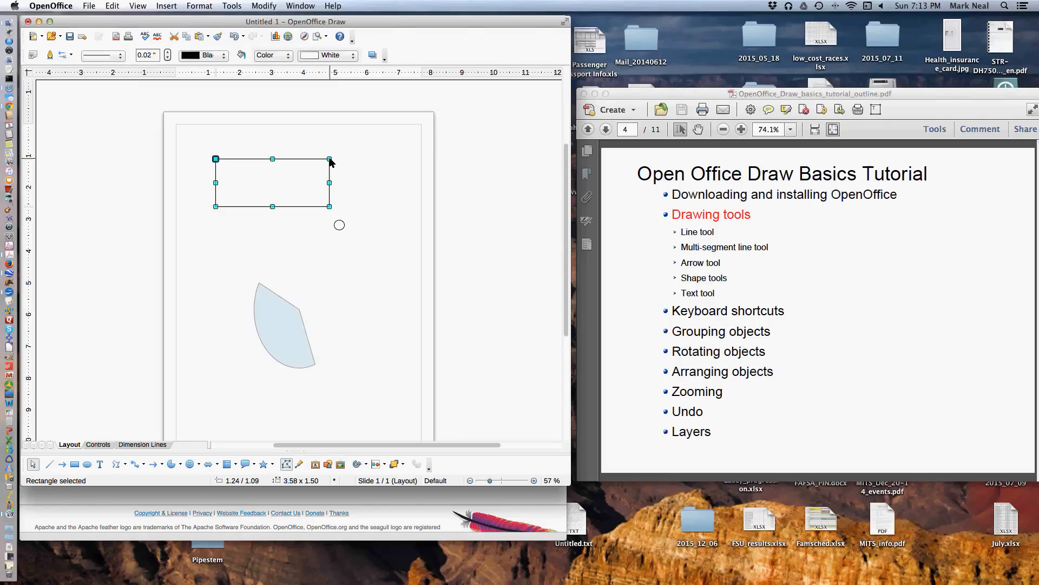
pyautogui.moveTo(330, 160); pyautogui.dragTo(365, 196)
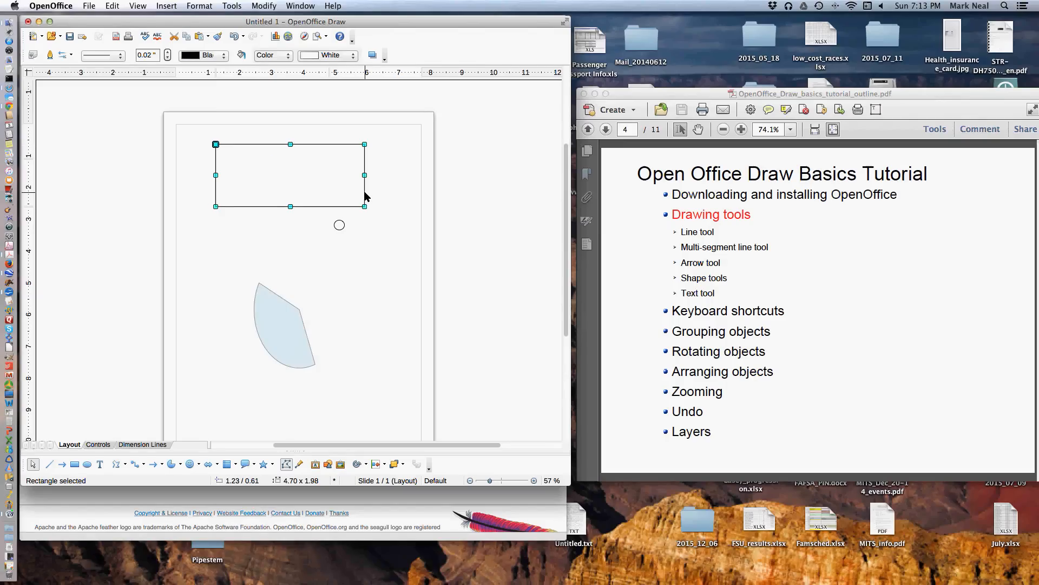
pyautogui.click(342, 227)
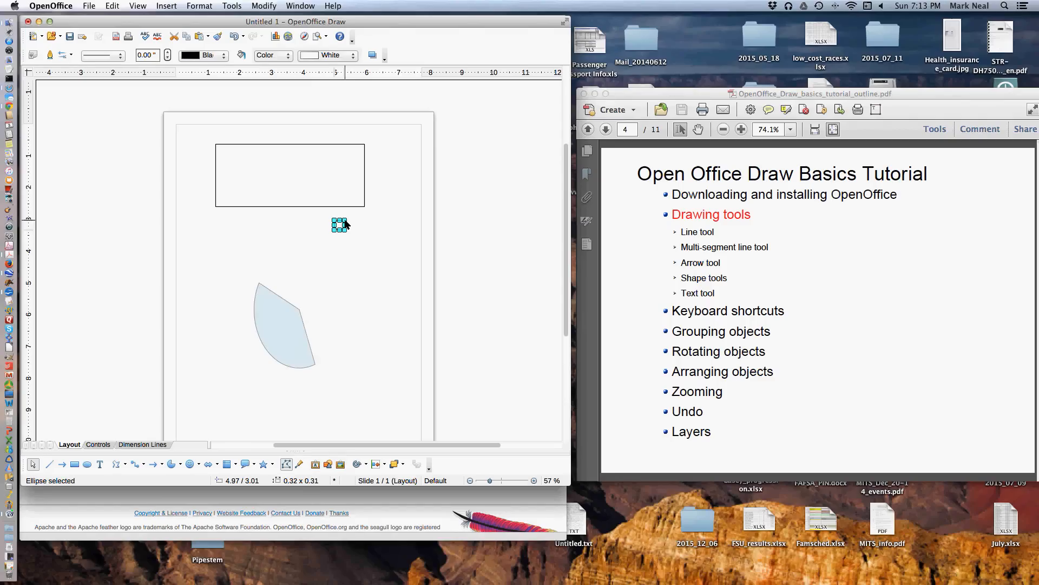
pyautogui.moveTo(345, 222); pyautogui.dragTo(386, 191)
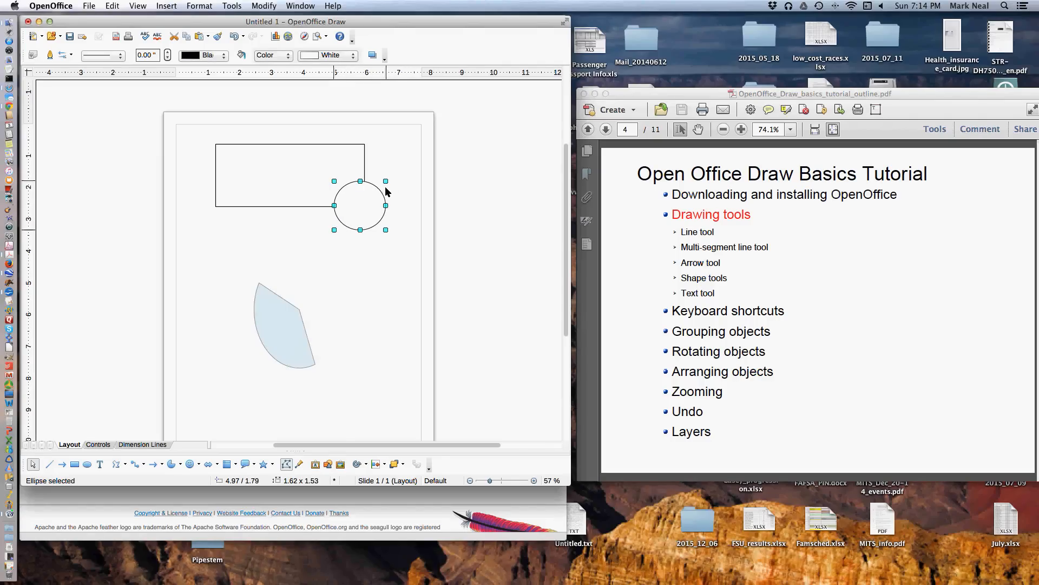
# - Delete the small circle, the rectangle and the pie shape from the page
pyautogui.press('Delete')
pyautogui.click(365, 168)
pyautogui.press('Delete')
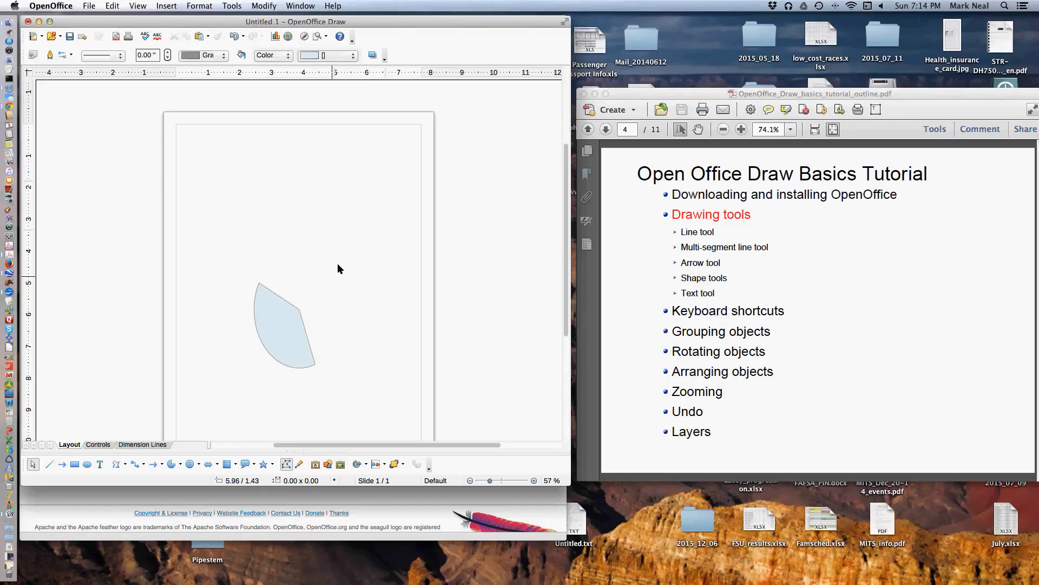
pyautogui.click(298, 317)
pyautogui.press('Delete')
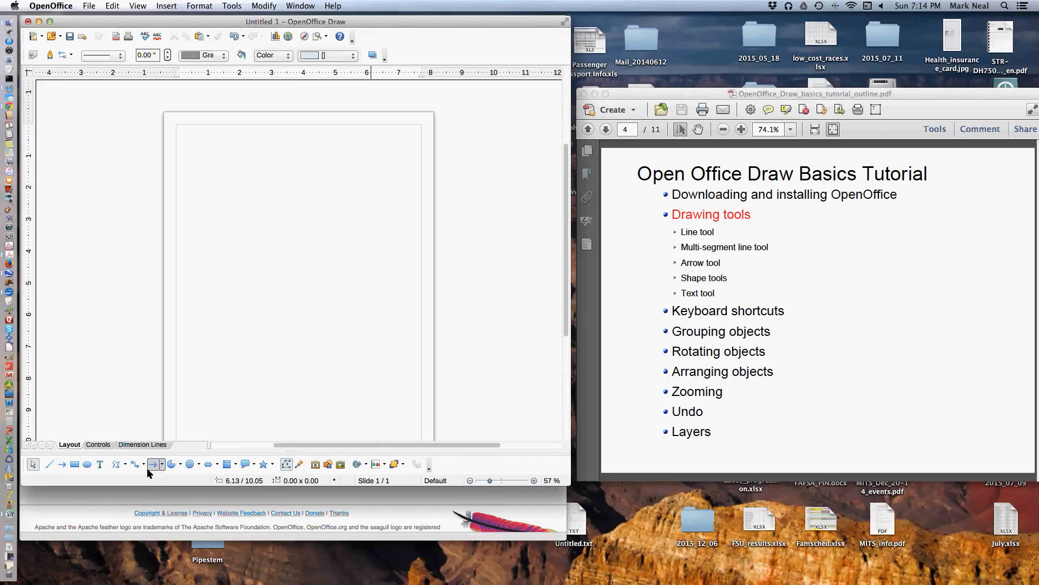
# - Create a text frame about 3.49 by 1.41 inches near the top of the page, enter "Text" in it and select the frame
pyautogui.click(99, 464)
pyautogui.click(100, 466)
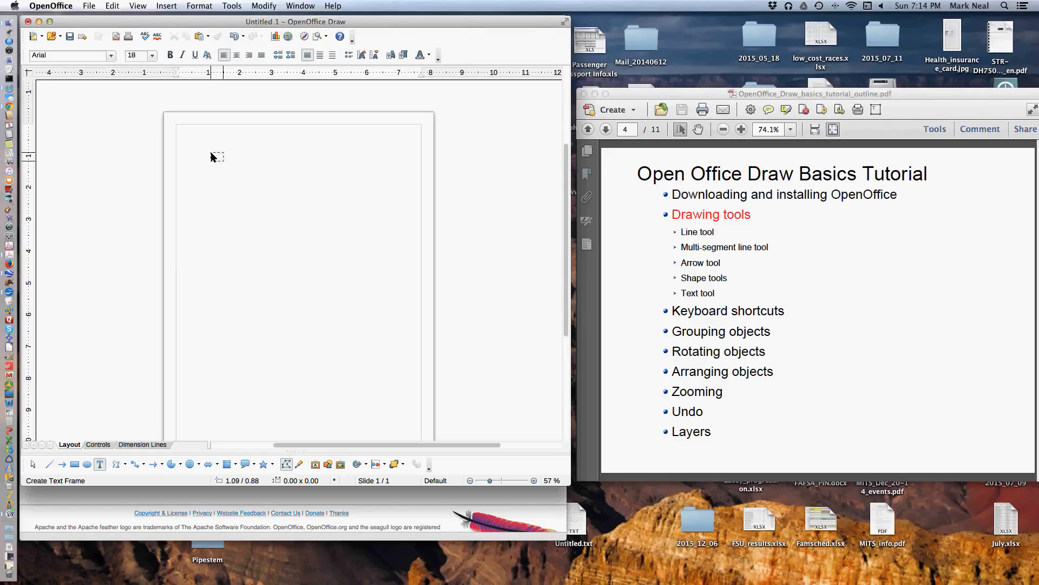
pyautogui.moveTo(211, 152); pyautogui.dragTo(321, 198)
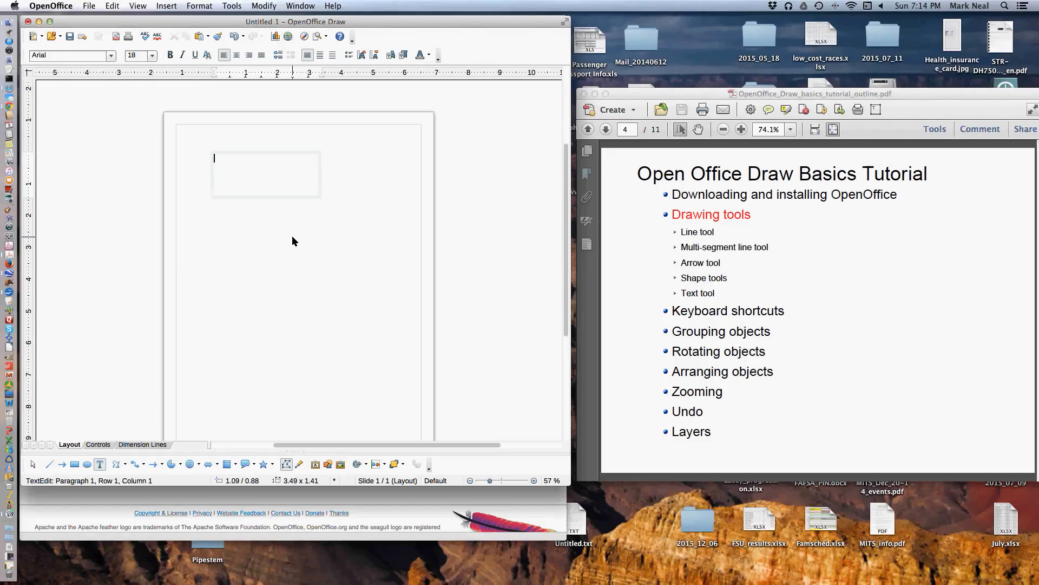
pyautogui.write('Text')
pyautogui.scroll(-1, 292, 237)
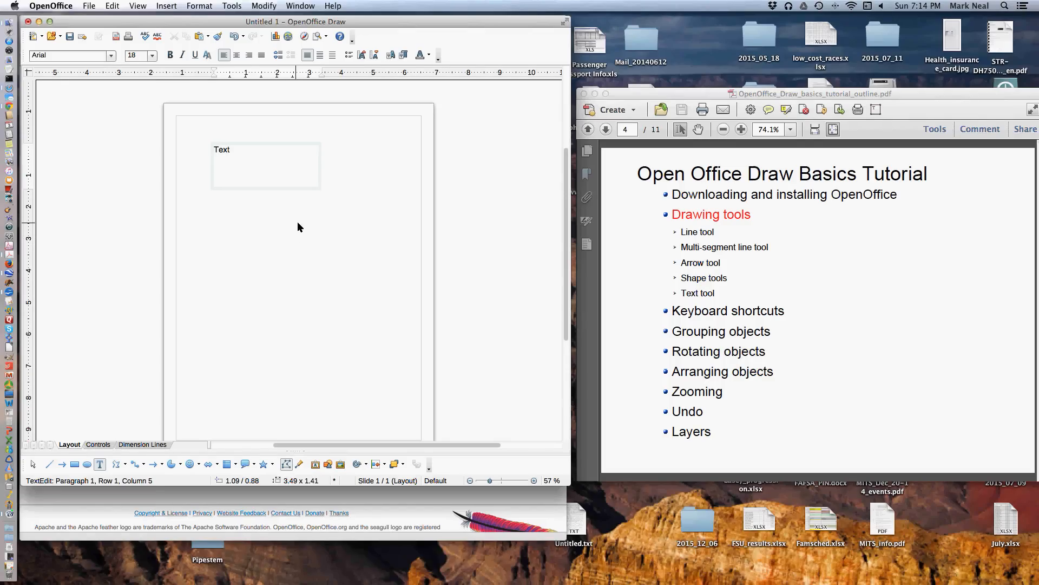
pyautogui.click(294, 188)
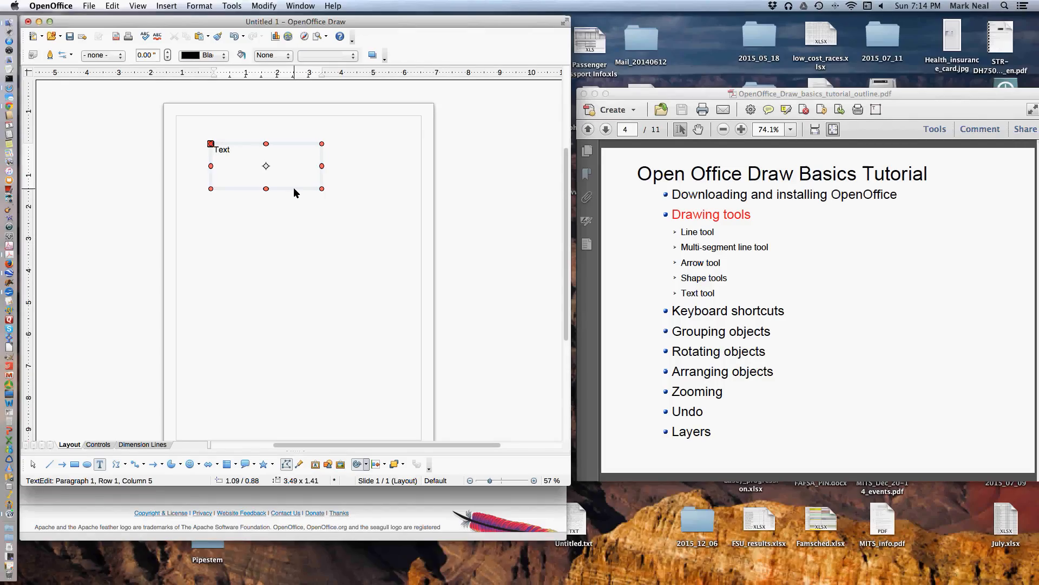
pyautogui.click(294, 188)
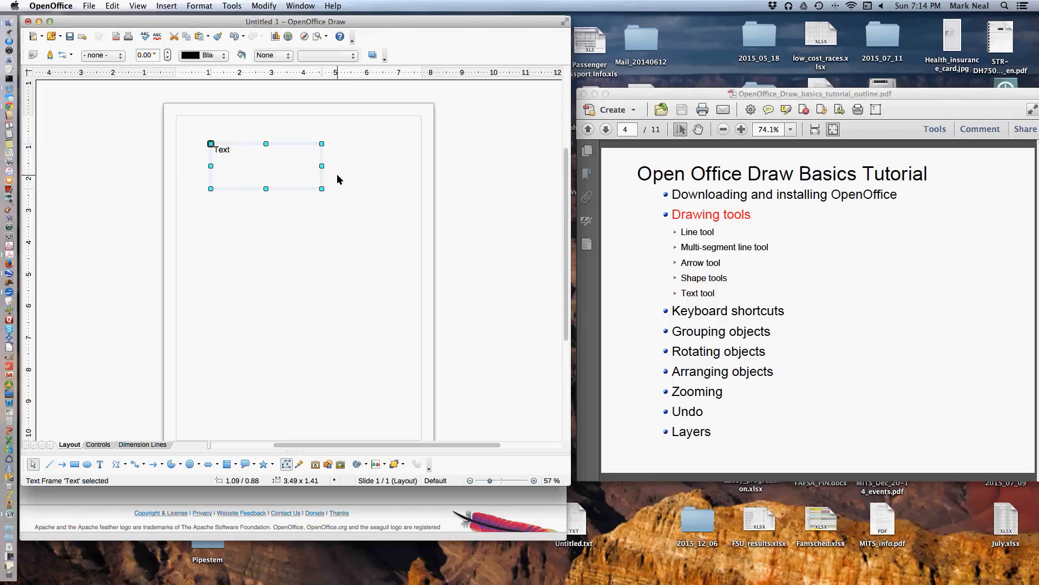
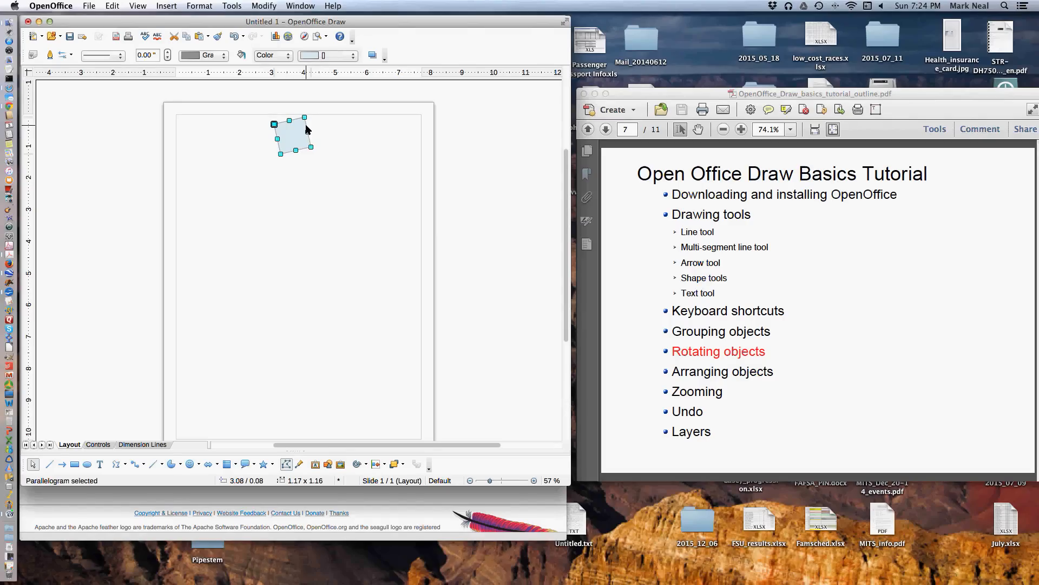
# - Rotate the tilted square clockwise about its center until it leans the other way, and deselect it
pyautogui.click(306, 129)
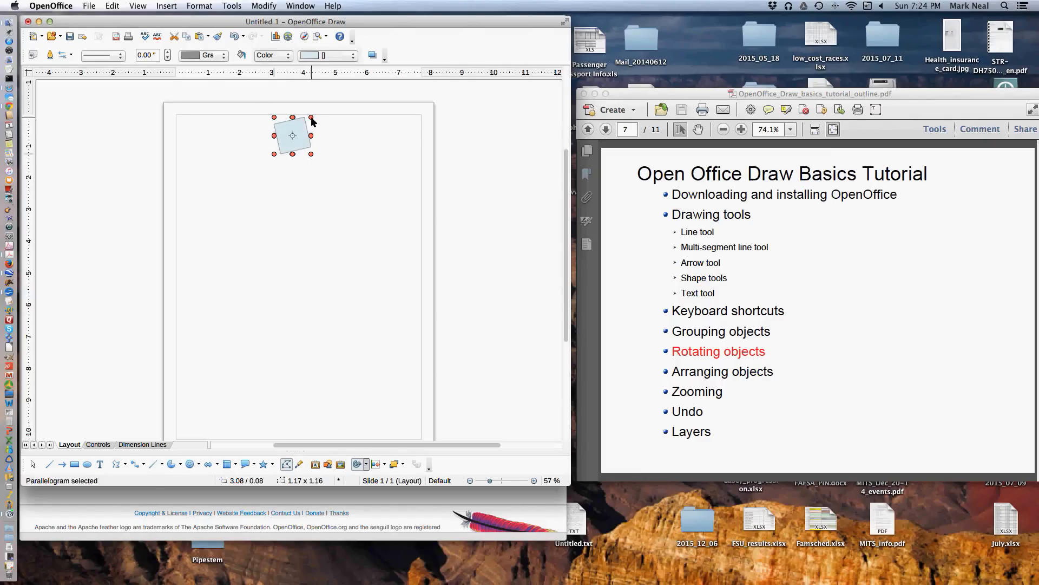
pyautogui.moveTo(312, 120)
pyautogui.mouseDown()
pyautogui.moveTo(318, 140)
pyautogui.moveTo(314, 123)
pyautogui.mouseUp()
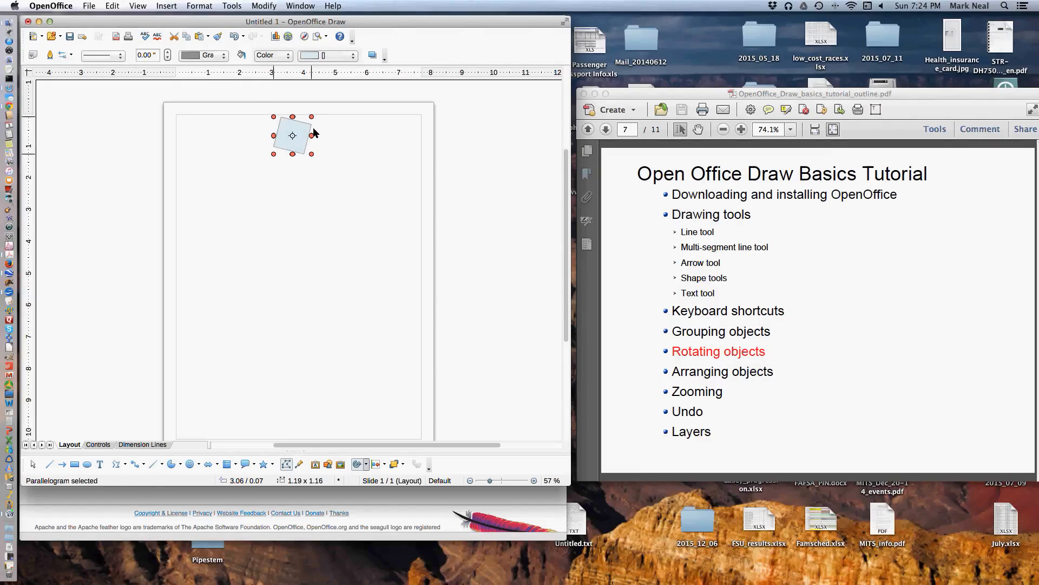
pyautogui.click(227, 386)
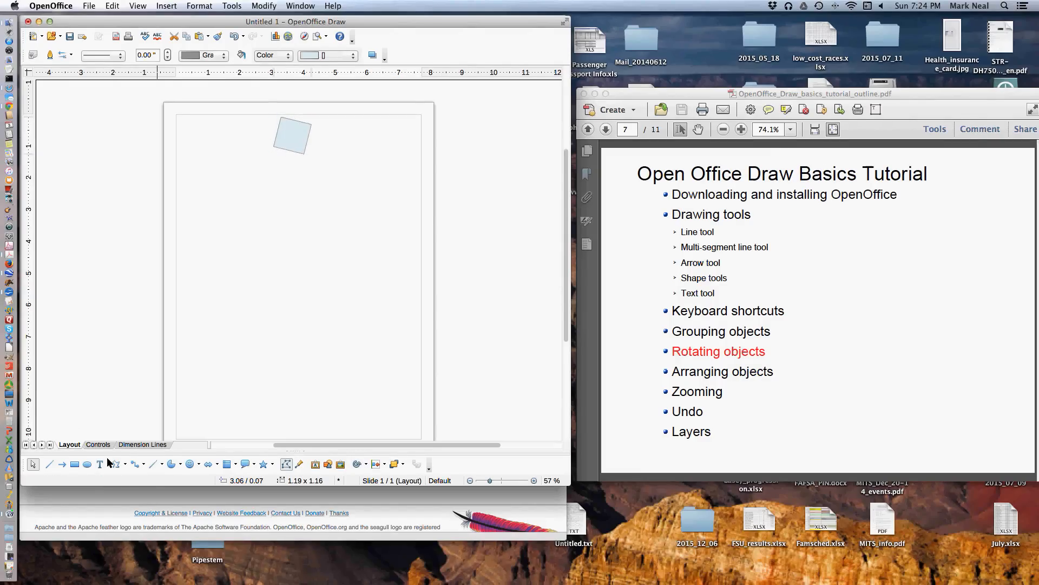
# - Add a text frame about 2.27 by 1.23 inches below the square, left of the page's middle, containing "Text"
pyautogui.click(103, 460)
pyautogui.moveTo(231, 294); pyautogui.dragTo(290, 328)
pyautogui.write('Text')
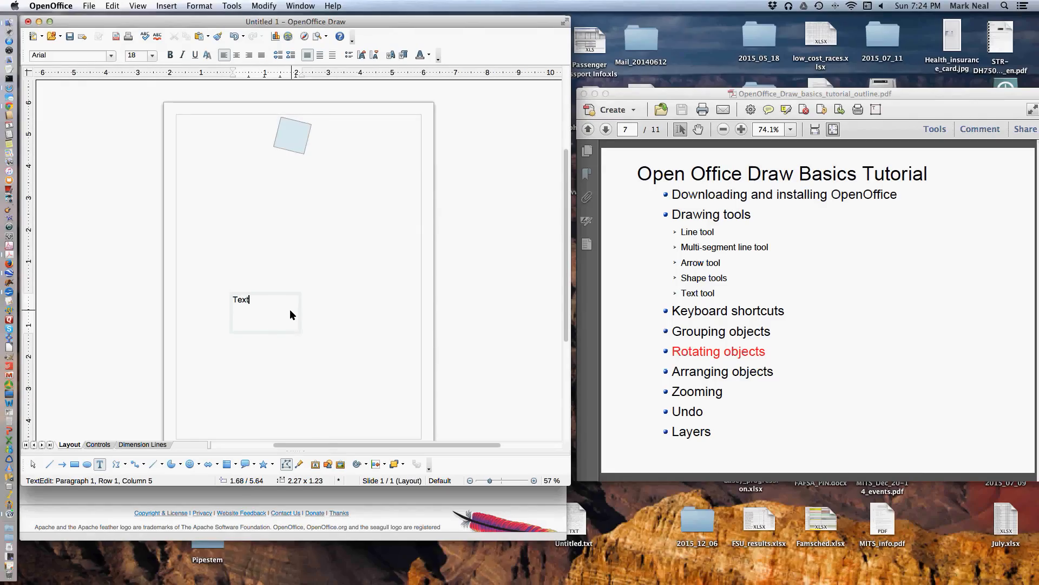
pyautogui.click(337, 311)
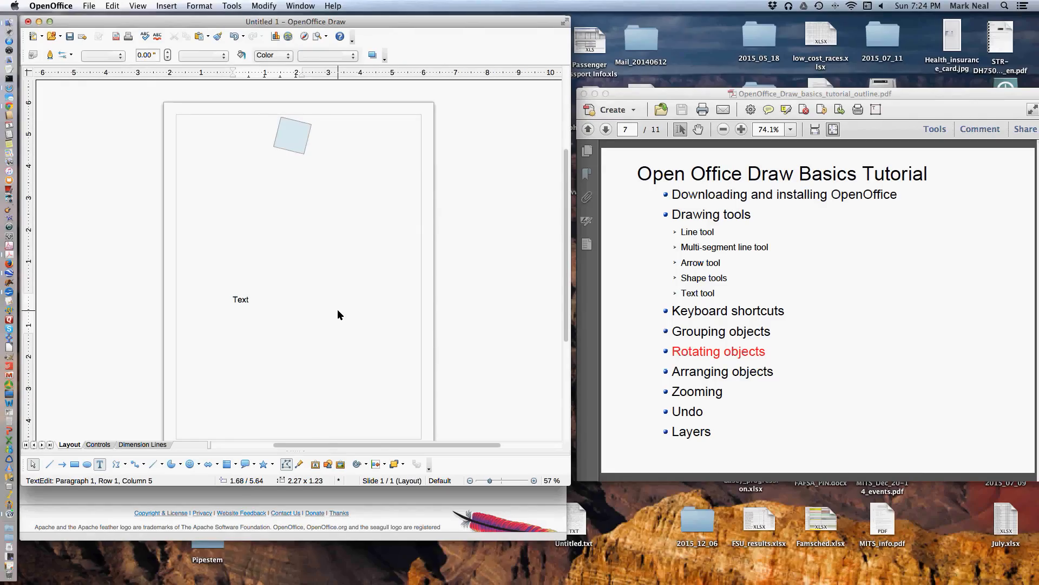
# - Rotate the text frame about 90° counterclockwise so its text reads upward, and deselect it
pyautogui.click(244, 305)
pyautogui.click(265, 293)
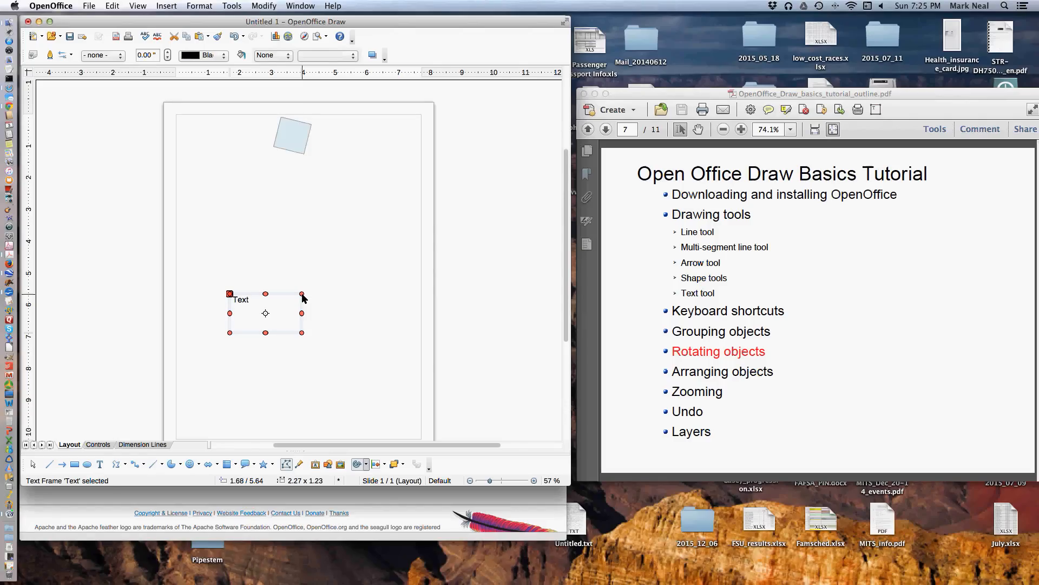
pyautogui.moveTo(302, 298); pyautogui.dragTo(237, 256)
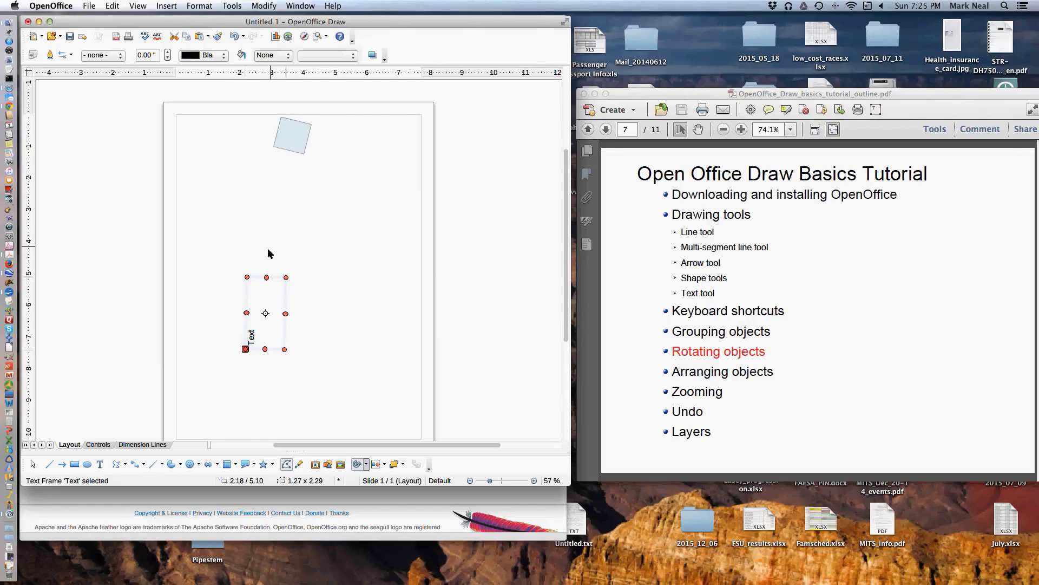
pyautogui.click(356, 228)
# - Select the tilted square and the rotated text frame together and group them
pyautogui.click(301, 149)
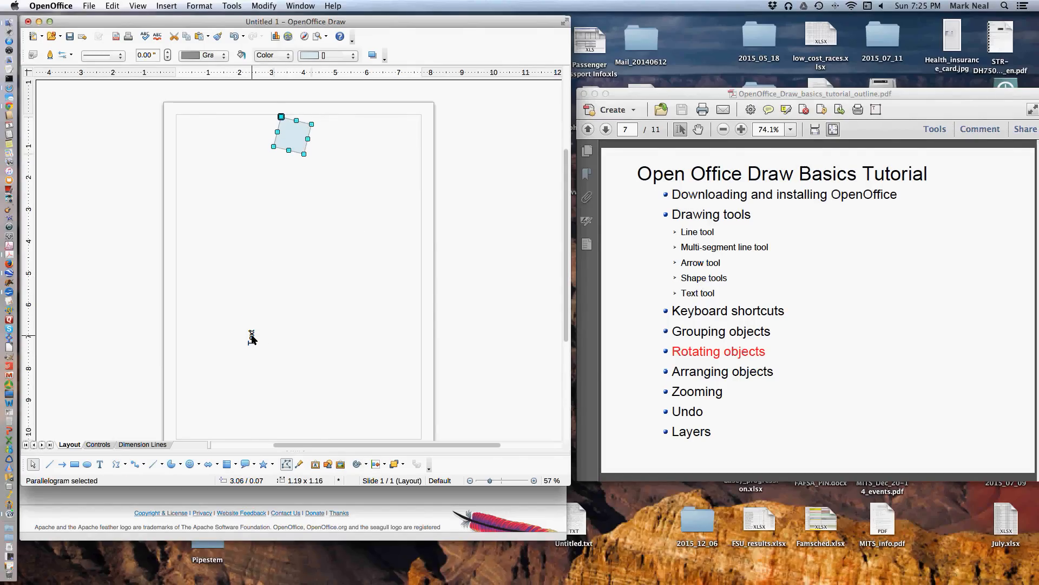
pyautogui.keyDown('shift'); pyautogui.click(252, 335); pyautogui.keyUp('shift')
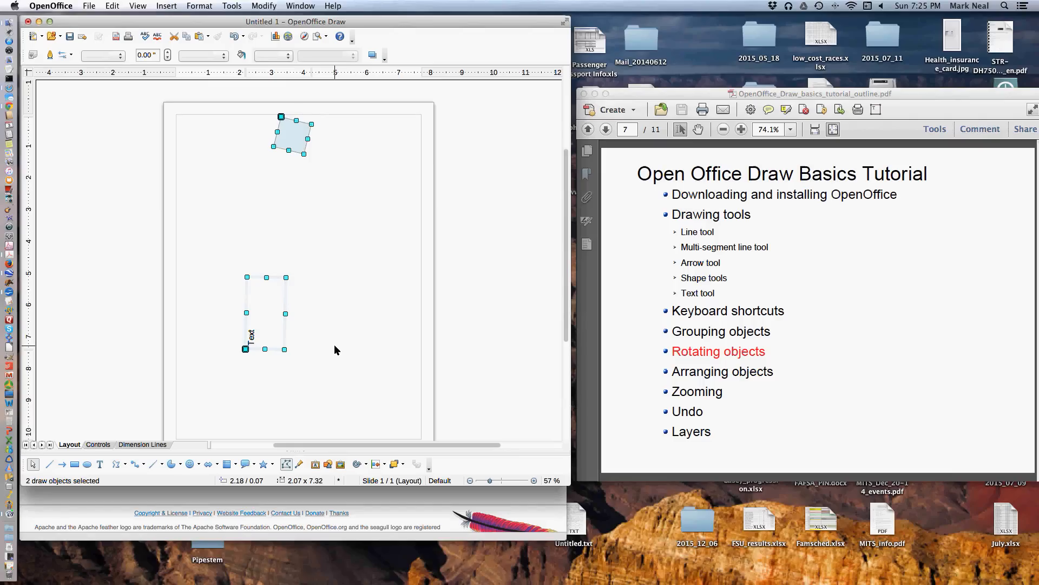
pyautogui.rightClick(284, 293)
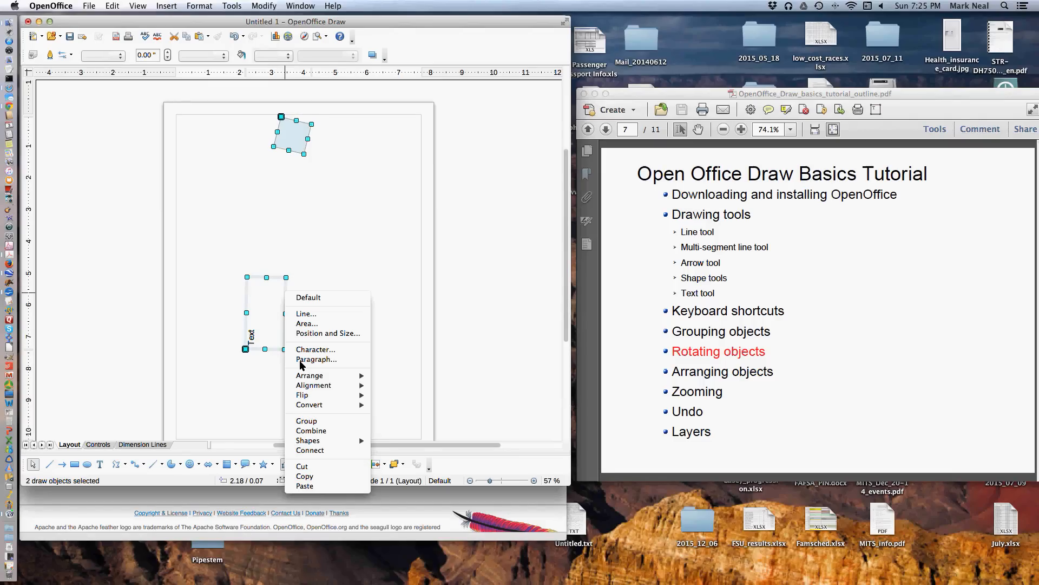
pyautogui.click(306, 421)
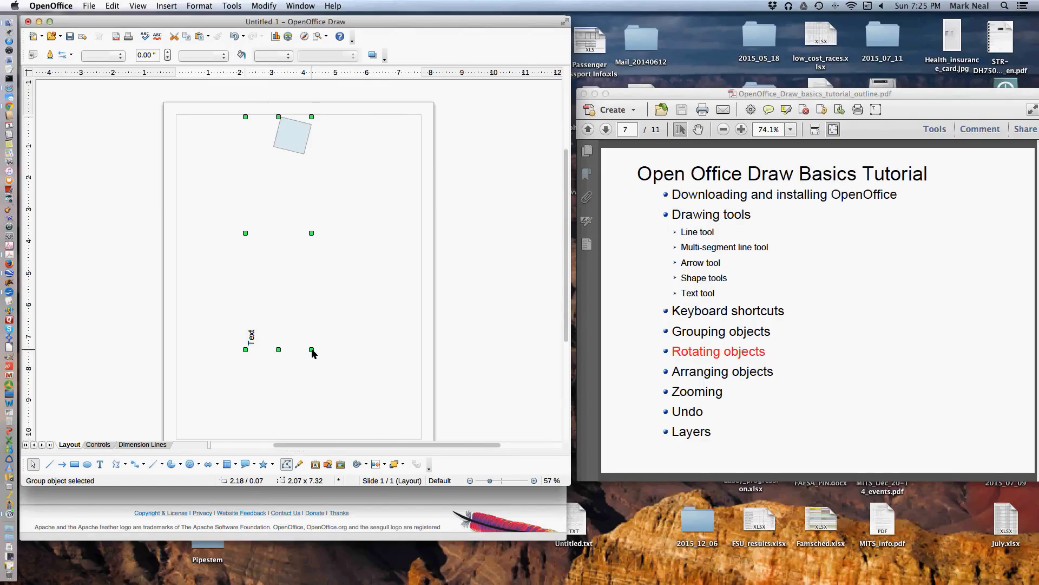
# - Rotate the group of square and text about 52° clockwise around its center and deselect it
pyautogui.click(358, 463)
pyautogui.moveTo(312, 350); pyautogui.dragTo(218, 313)
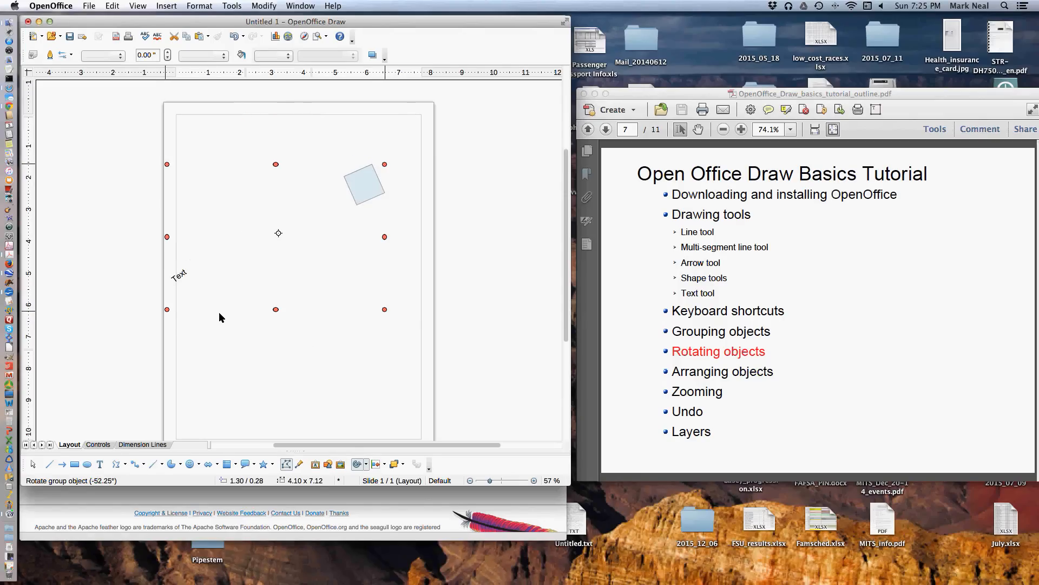
pyautogui.click(346, 383)
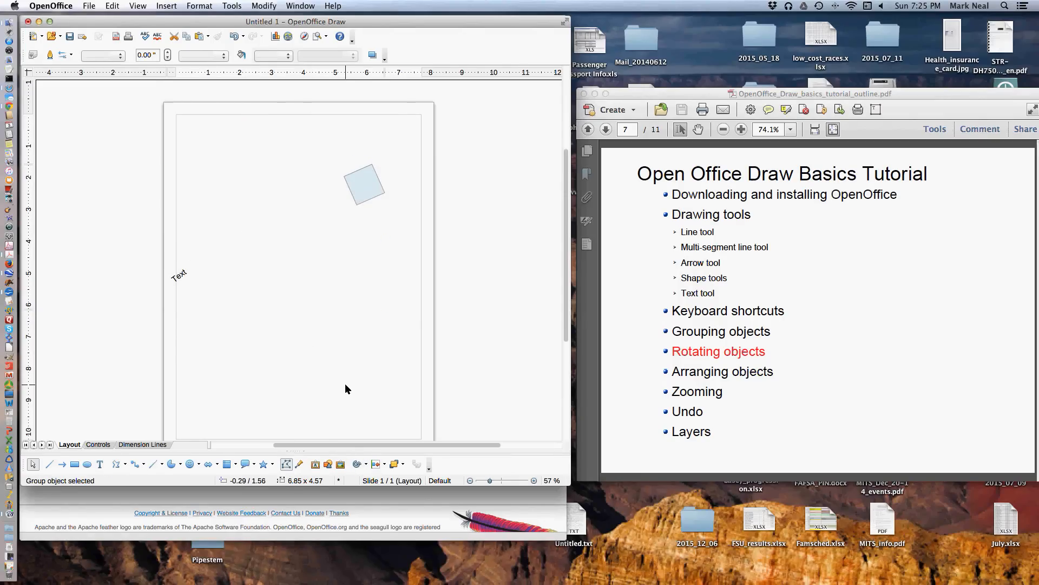
# - Delete the rotated group and advance the PDF outline to page 8, Arranging objects
pyautogui.click(368, 200)
pyautogui.press('Delete')
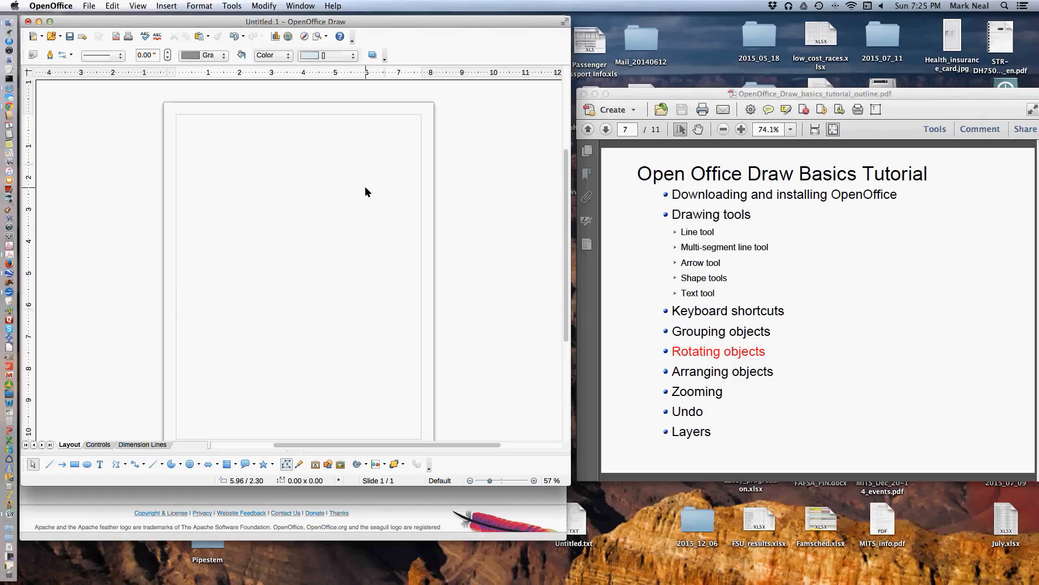
pyautogui.click(606, 130)
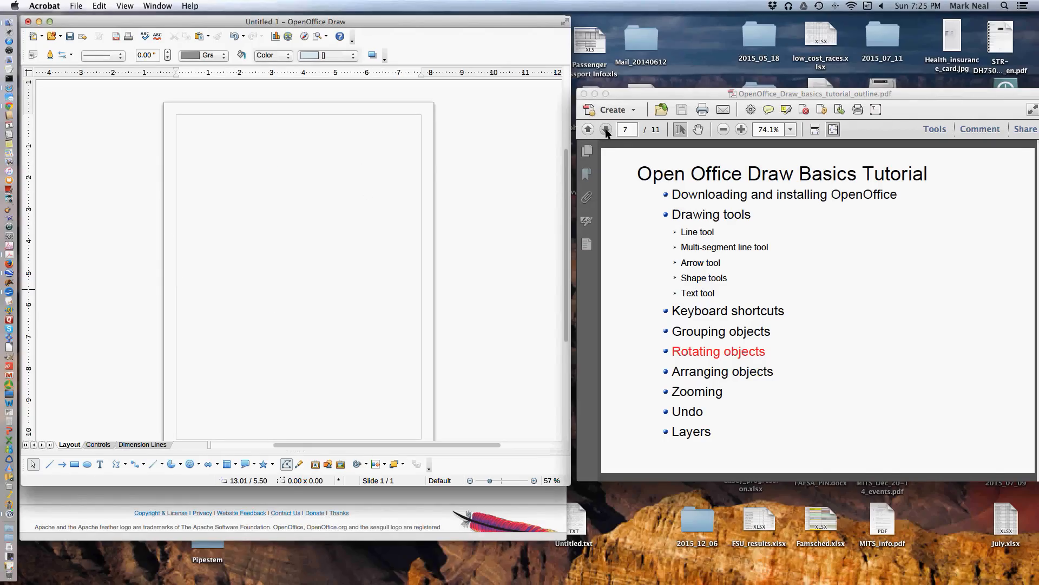
# - Draw a rectangle about 1.12 by 1.06 inches mid-page and another about 0.95 by 0.89 inches overlapping its upper-right corner
pyautogui.click(75, 465)
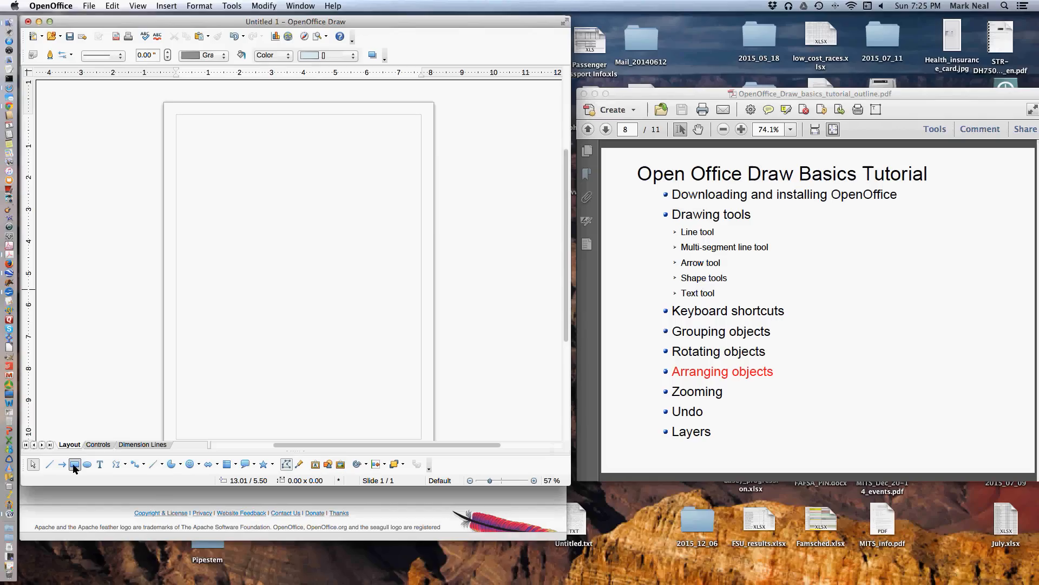
pyautogui.moveTo(269, 249); pyautogui.dragTo(306, 282)
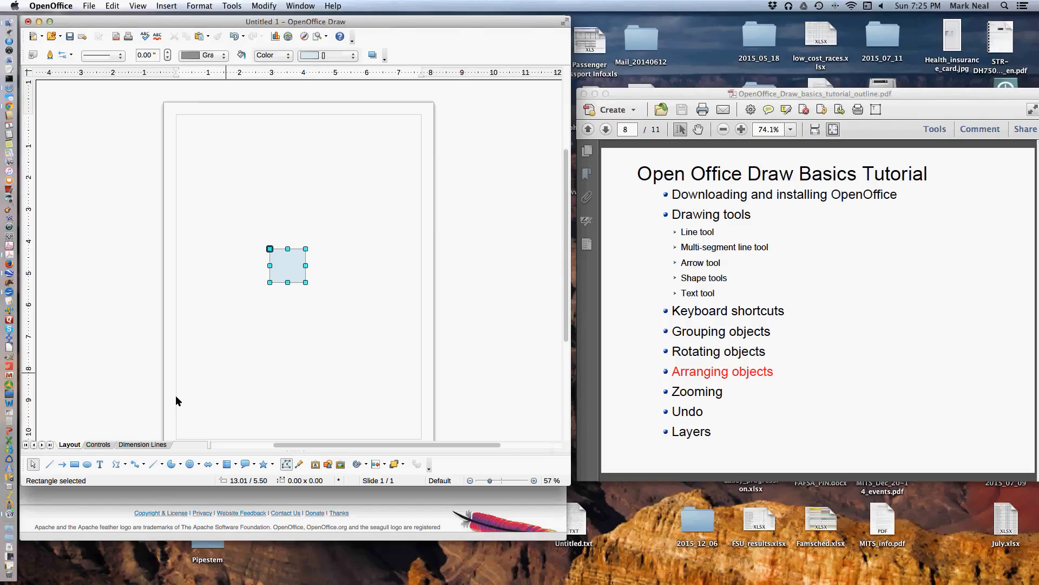
pyautogui.click(74, 465)
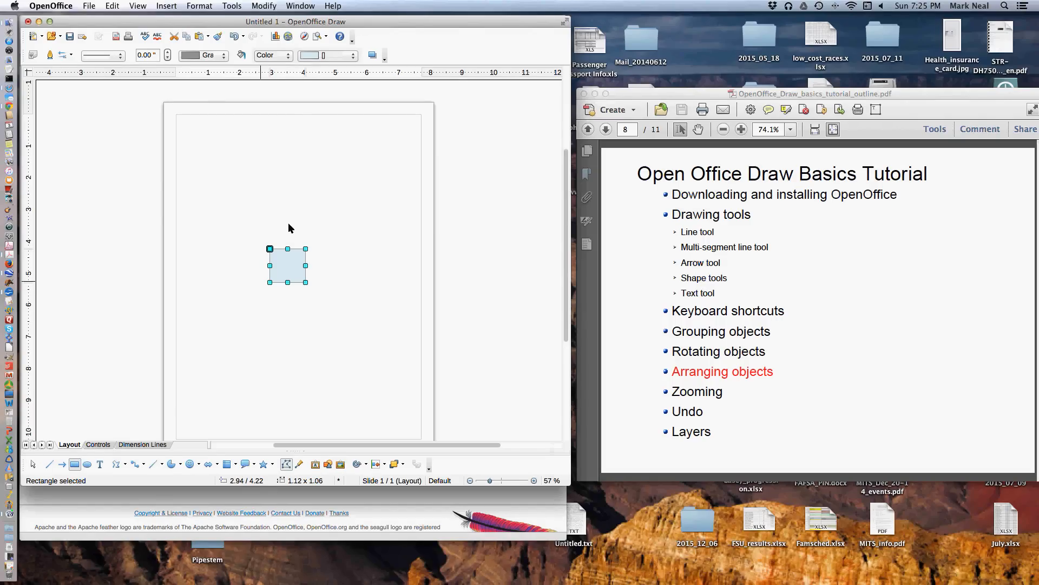
pyautogui.moveTo(294, 231); pyautogui.dragTo(325, 261)
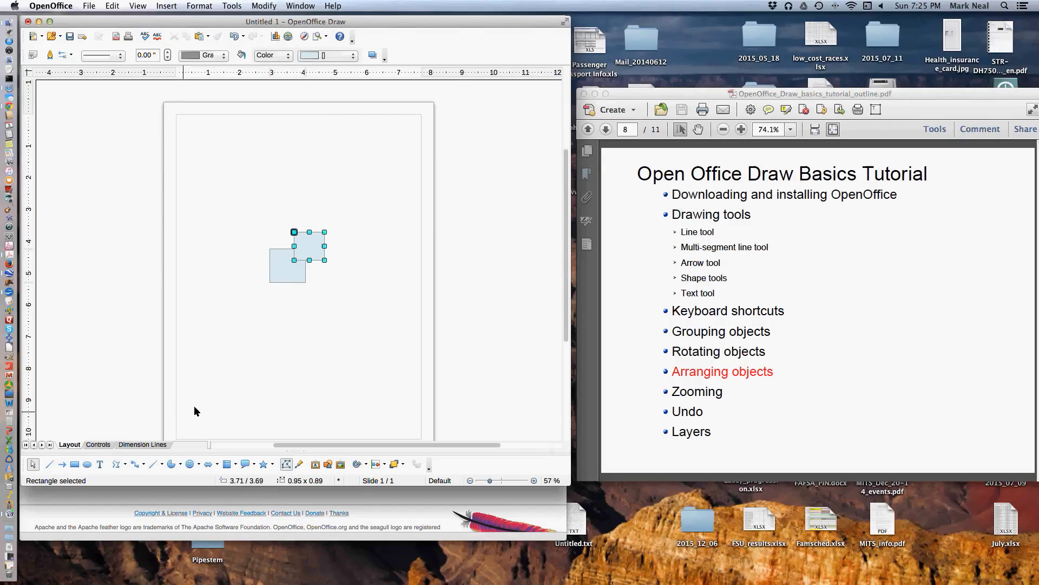
# - Draw a rectangle about 1.16 by 1.19 inches over the pair's lower right and a narrow one about 0.39 by 1.96 inches across all three
pyautogui.click(76, 464)
pyautogui.click(332, 255)
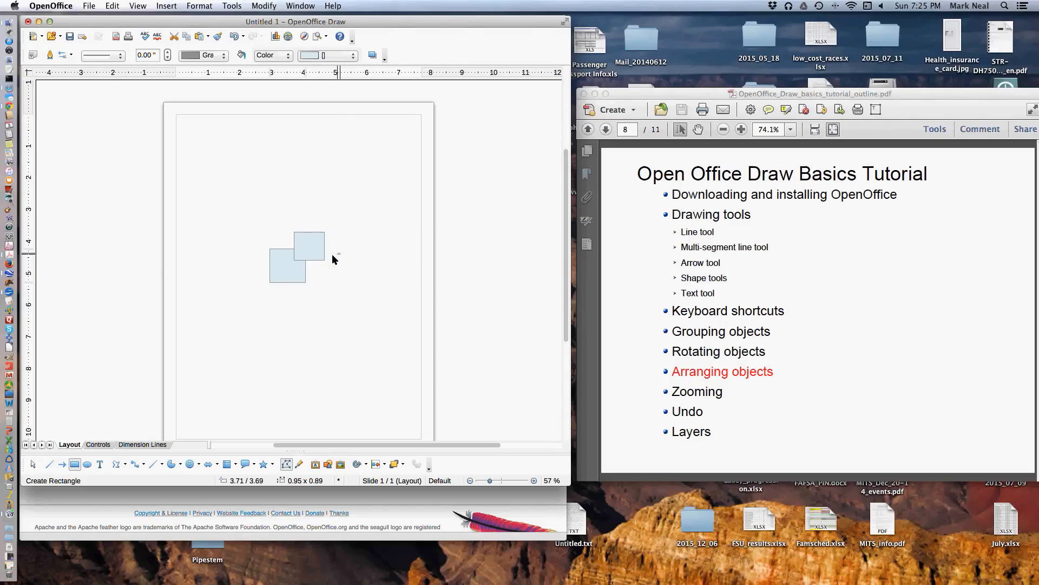
pyautogui.moveTo(306, 276); pyautogui.dragTo(303, 291)
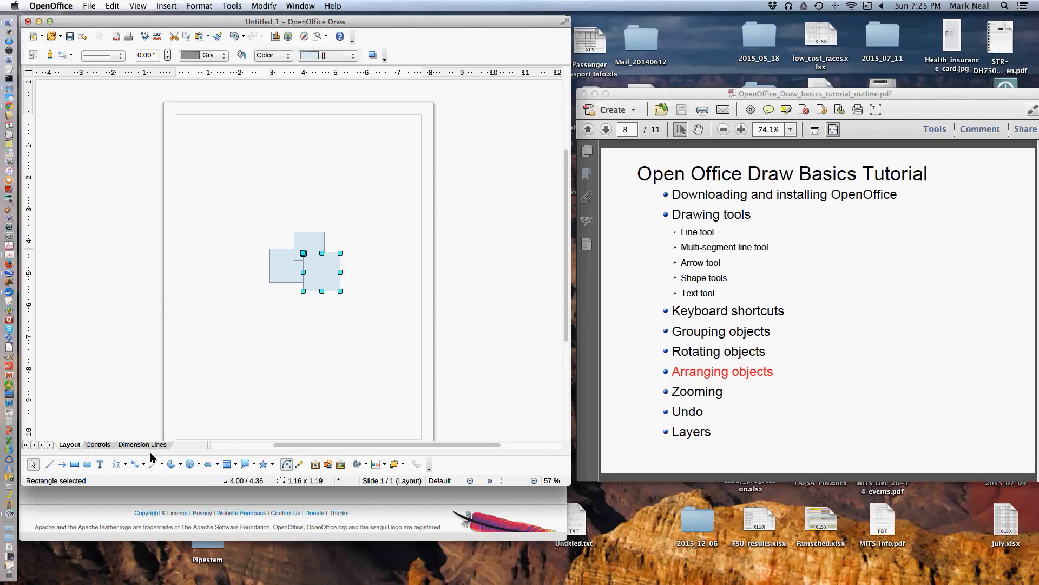
pyautogui.click(75, 464)
pyautogui.moveTo(298, 309); pyautogui.dragTo(311, 248)
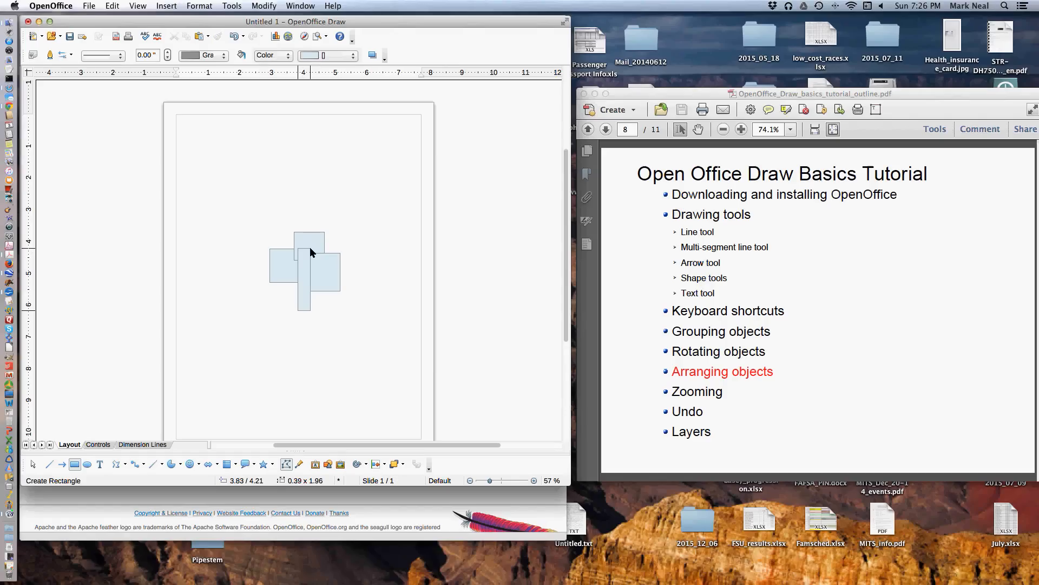
pyautogui.click(385, 260)
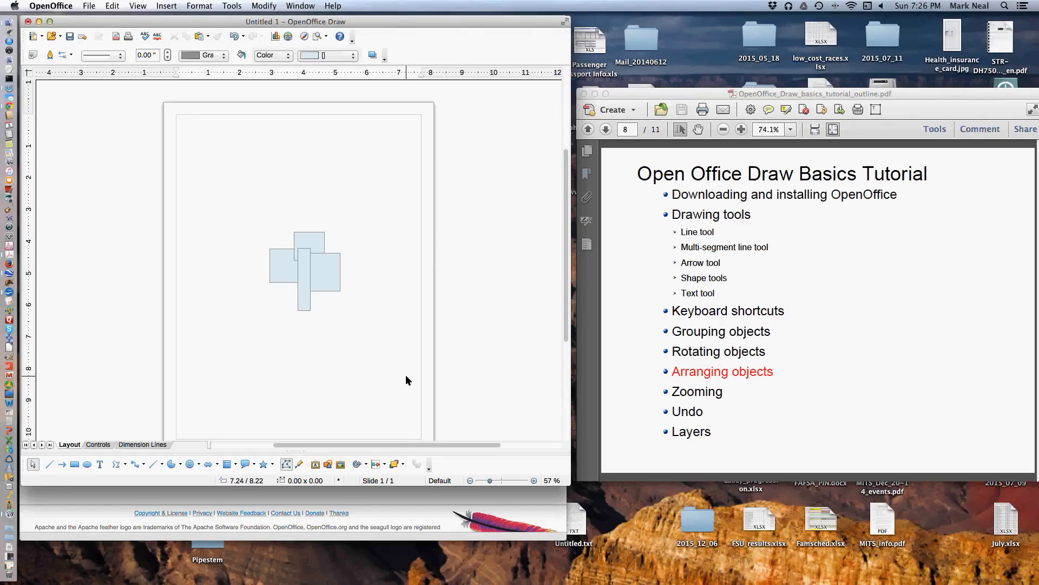
# - Bring the leftmost rectangle of the overlapping stack to the front, and send it to the back again
pyautogui.click(403, 464)
pyautogui.click(403, 465)
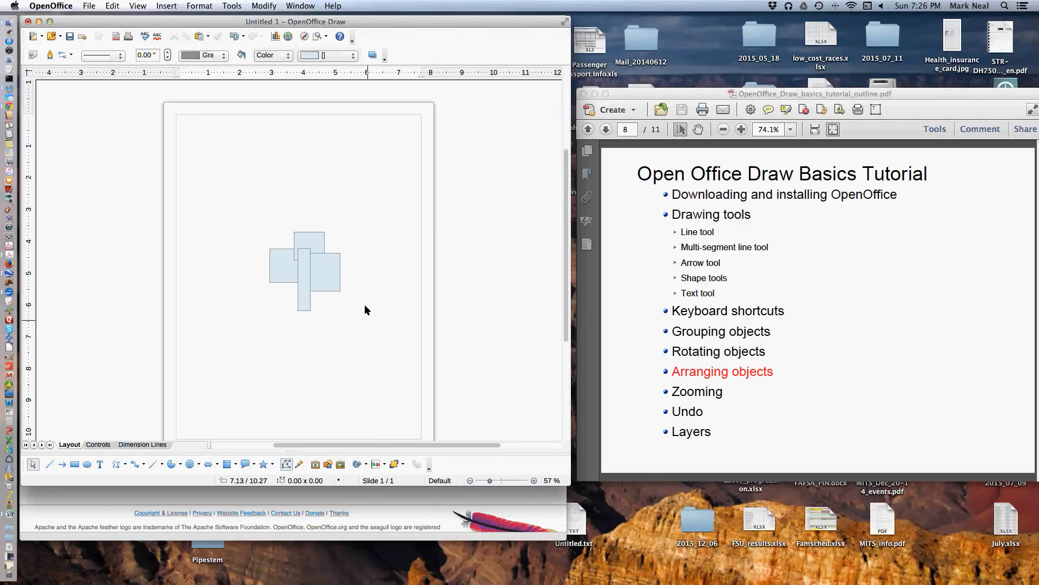
pyautogui.click(281, 266)
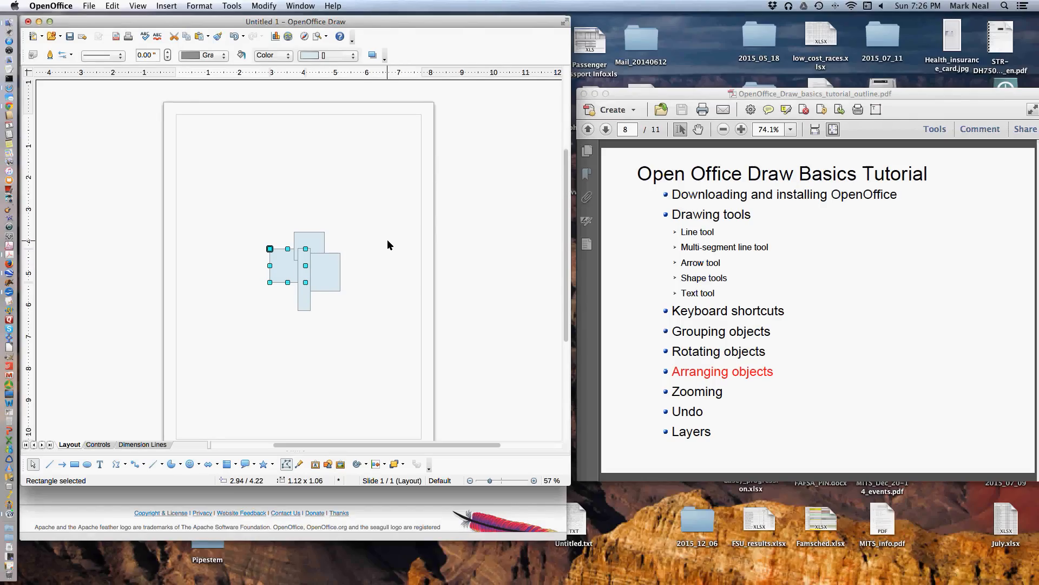
pyautogui.click(365, 311)
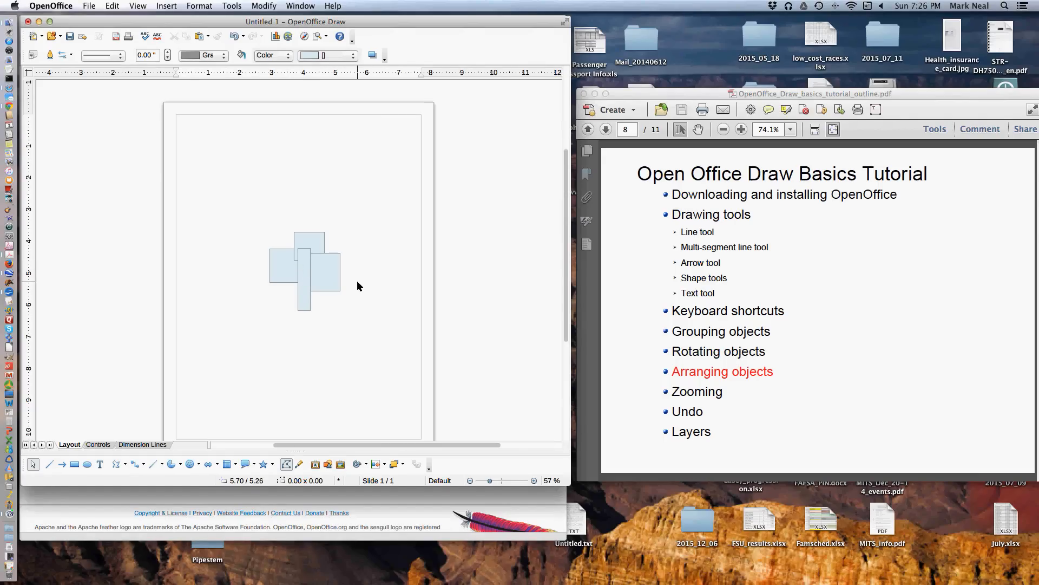
pyautogui.click(284, 262)
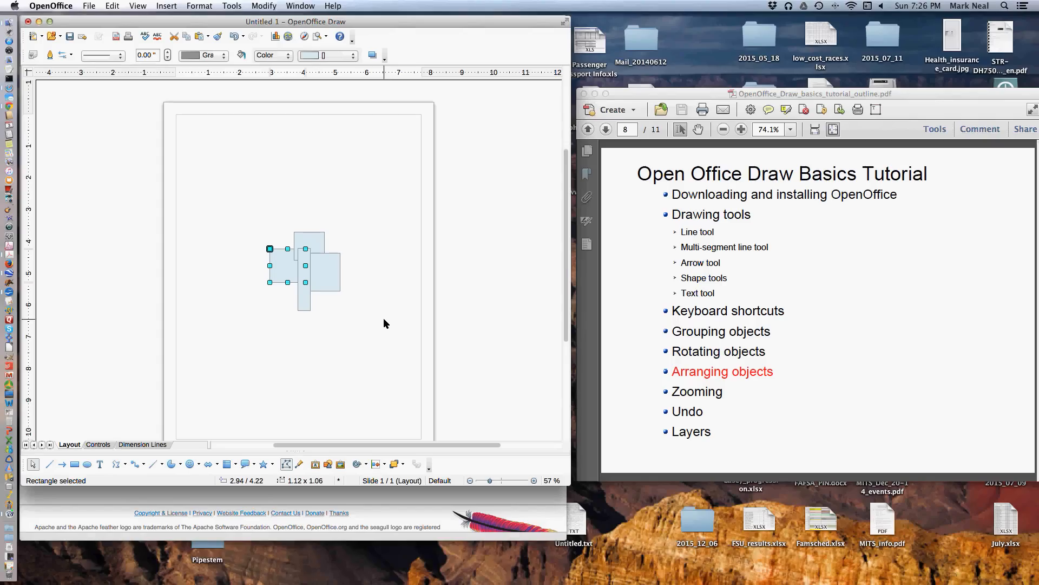
pyautogui.click(404, 465)
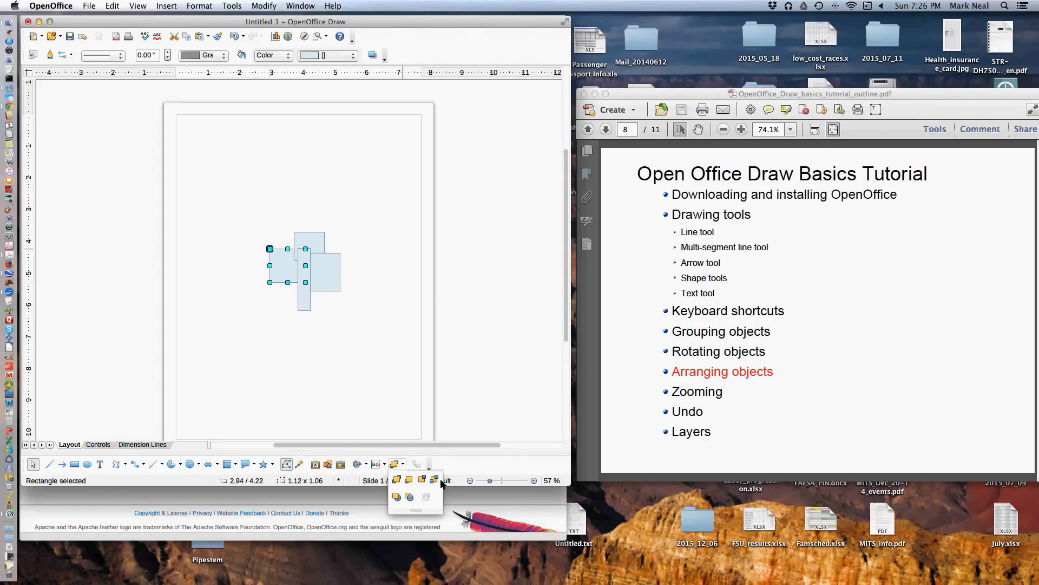
pyautogui.click(396, 480)
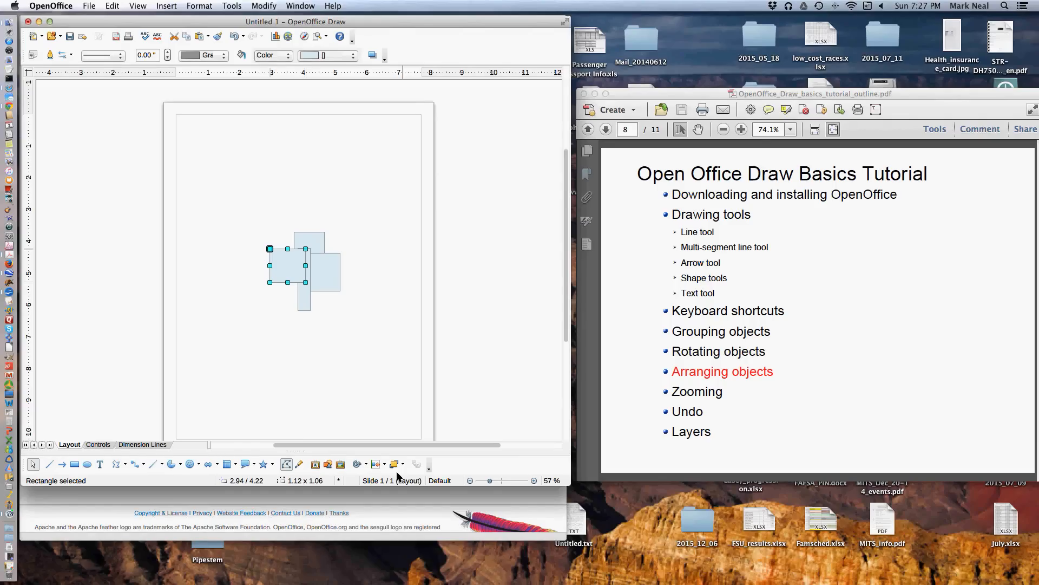
pyautogui.click(404, 467)
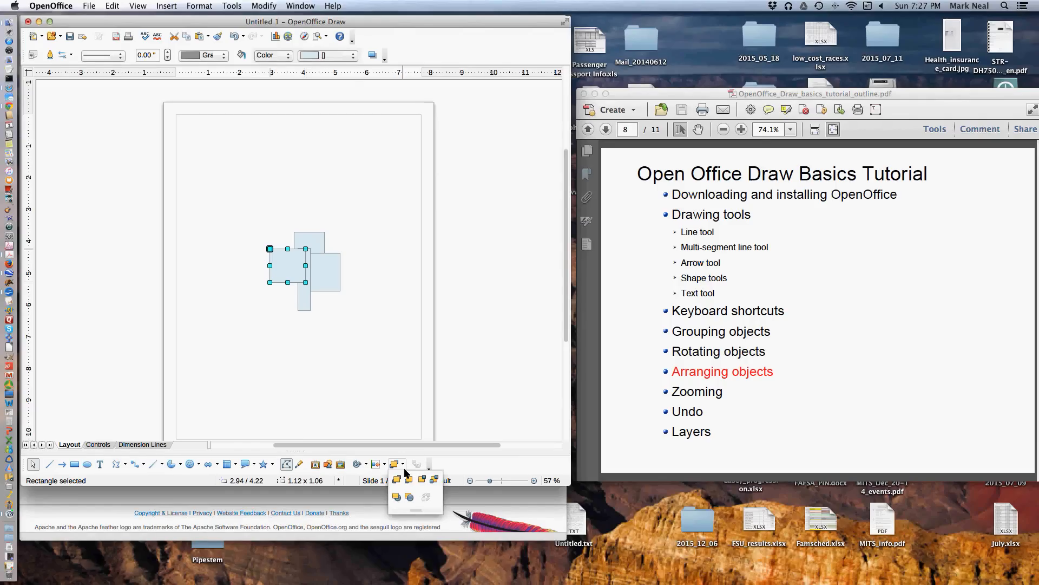
pyautogui.click(437, 480)
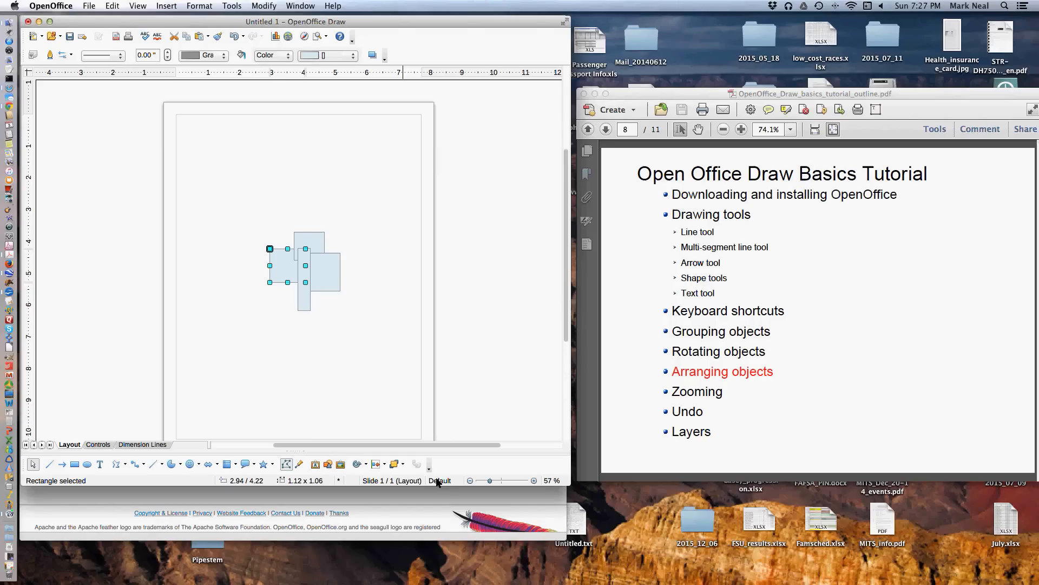
# - Raise the leftmost rectangle one level at a time with Bring Forward until it is on top, and return it to the back
pyautogui.click(408, 466)
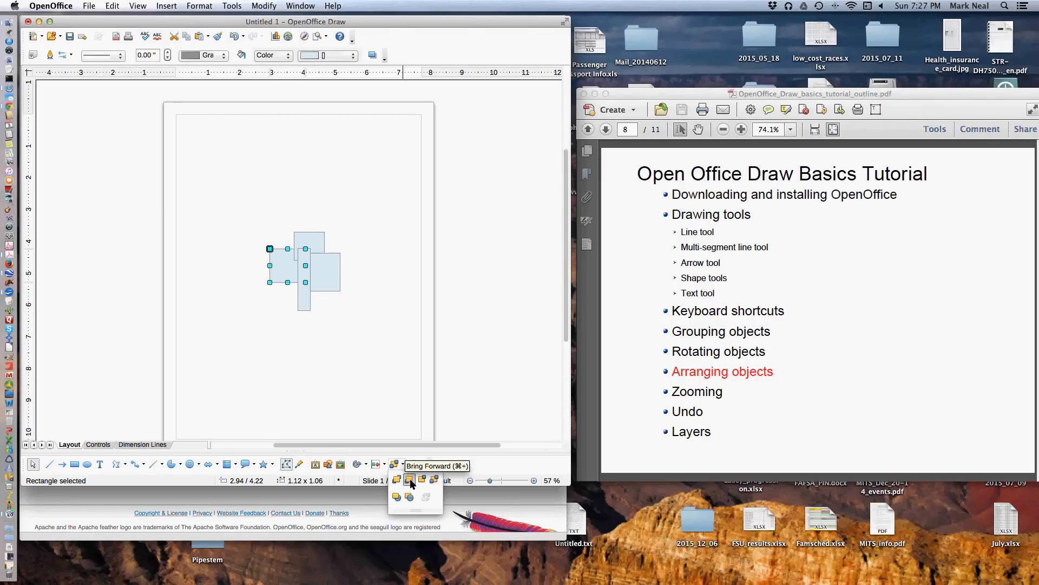
pyautogui.click(412, 484)
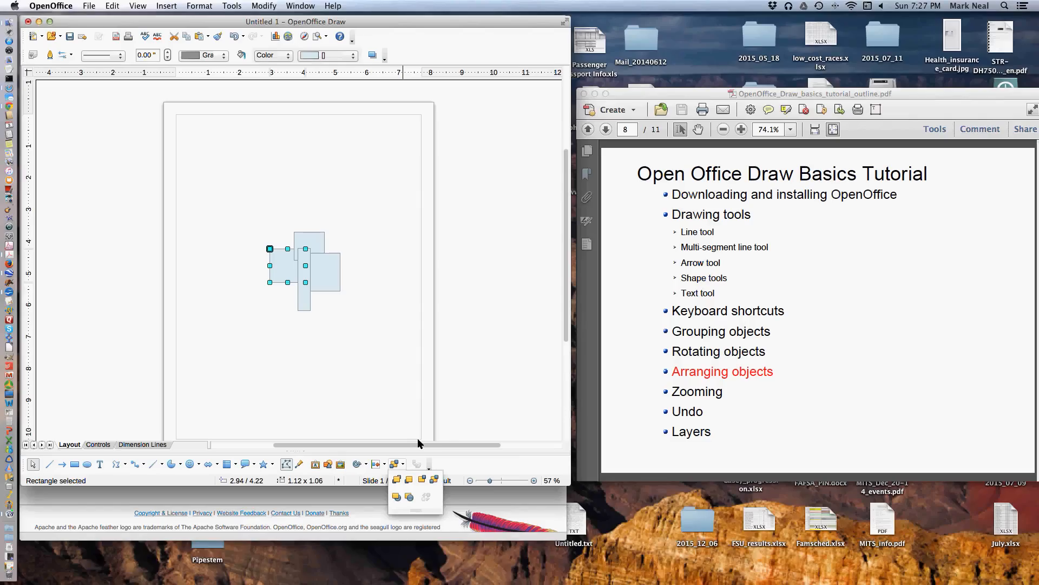
pyautogui.click(409, 480)
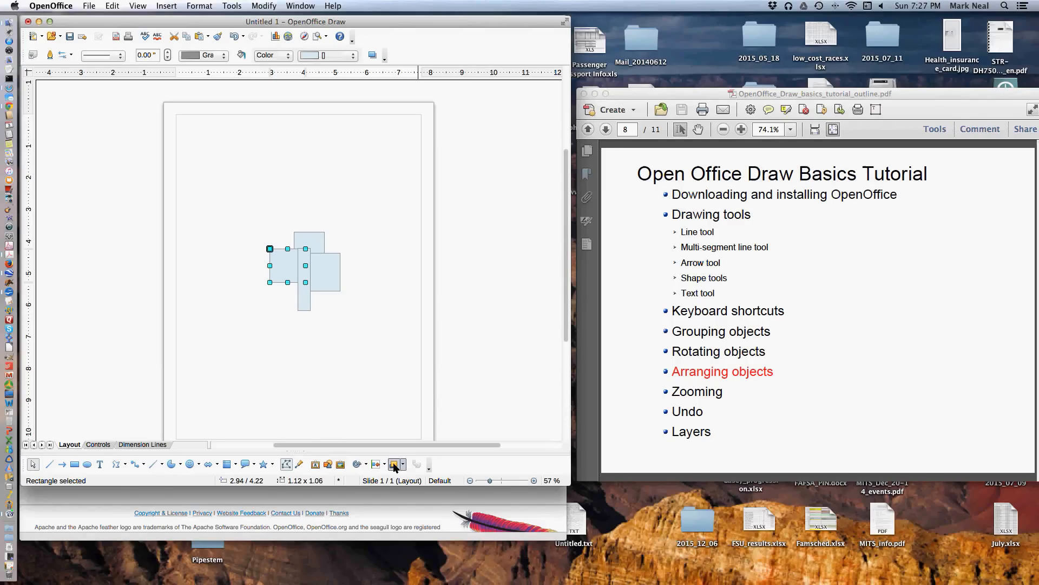
pyautogui.click(394, 466)
pyautogui.click(403, 464)
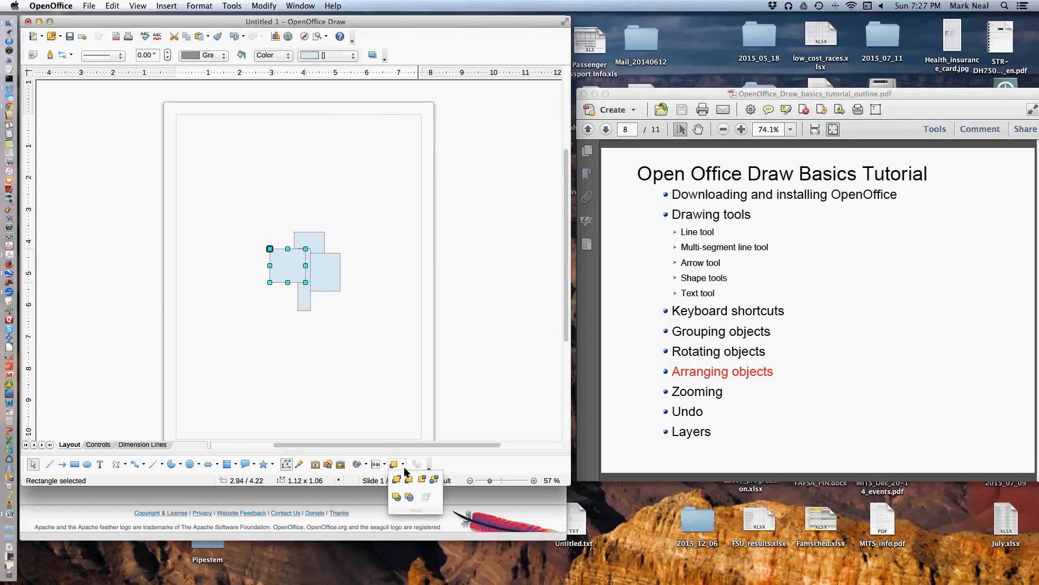
pyautogui.click(435, 480)
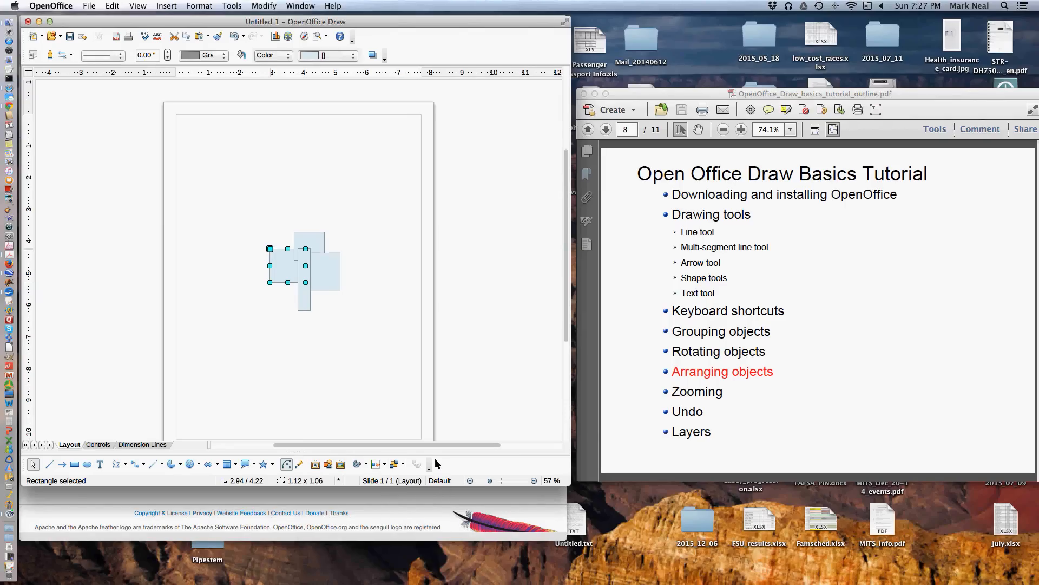
pyautogui.click(382, 313)
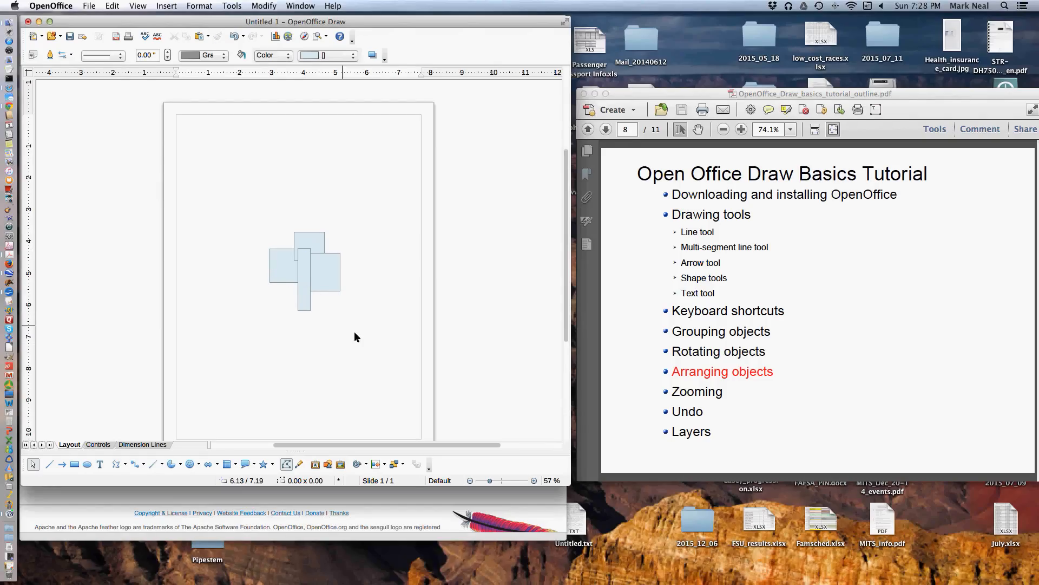
# - Place the leftmost rectangle in front of the uppermost rectangle using In Front of Object
pyautogui.click(287, 277)
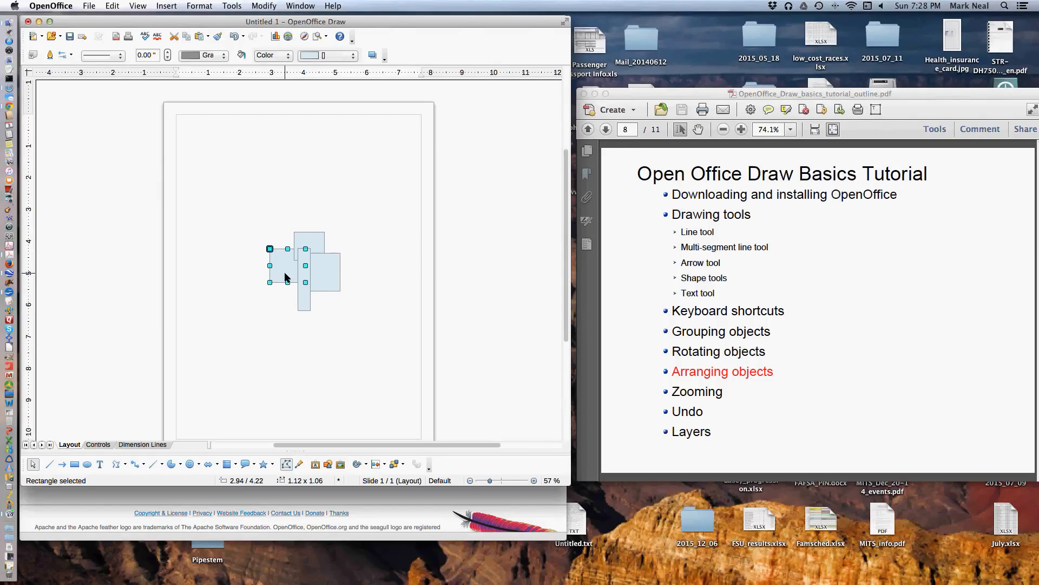
pyautogui.click(403, 467)
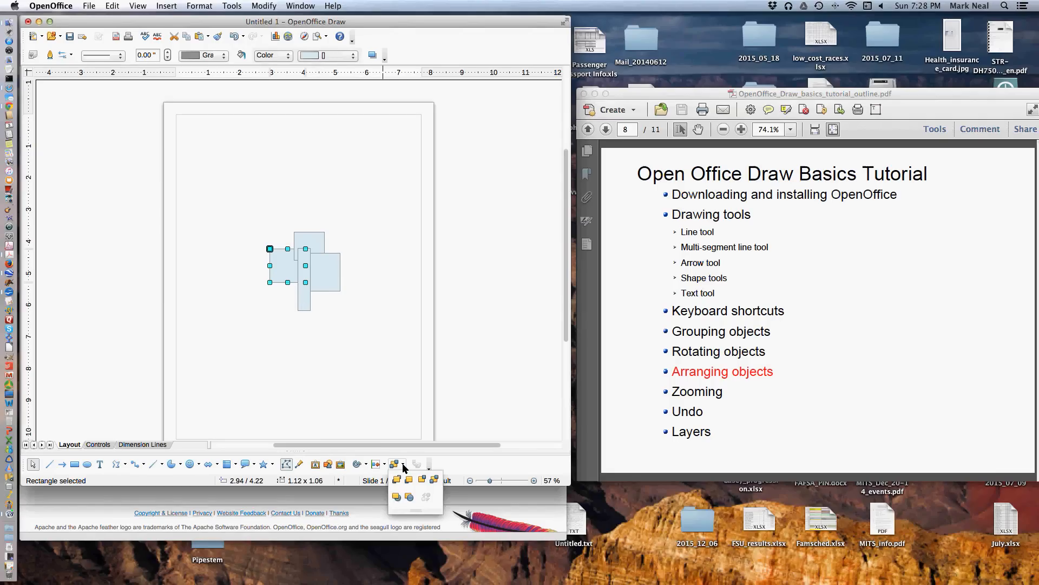
pyautogui.click(397, 496)
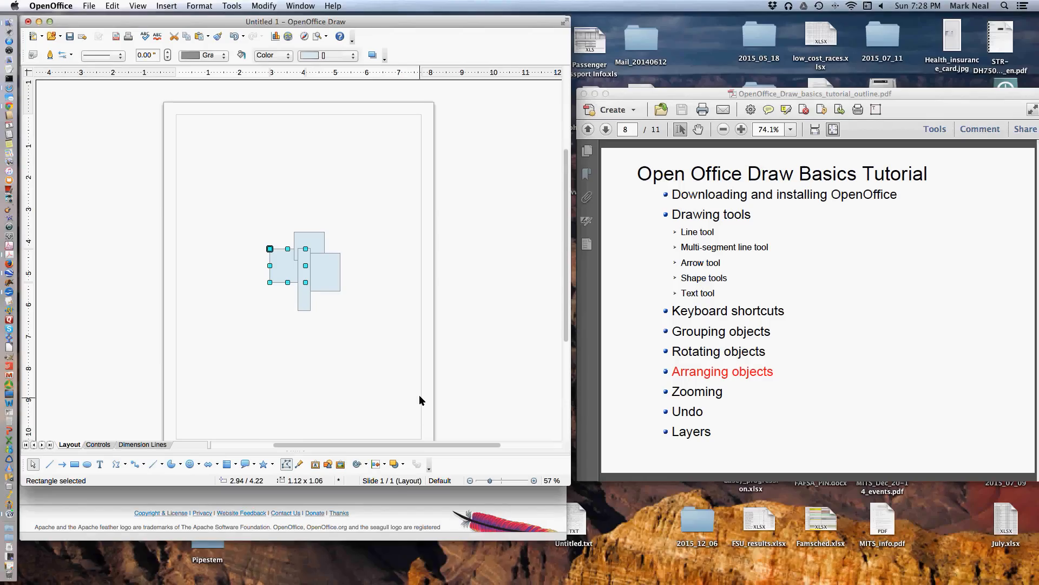
pyautogui.click(317, 239)
# - Delete all four overlapping rectangles together and advance the PDF outline to page 9, Zooming
pyautogui.moveTo(224, 199); pyautogui.dragTo(388, 348)
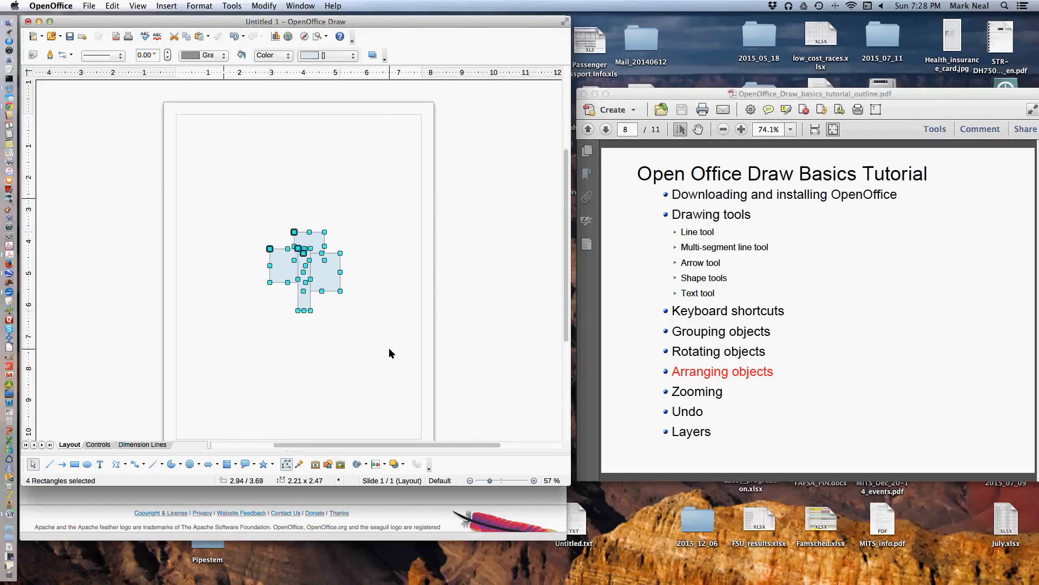
pyautogui.press('Delete')
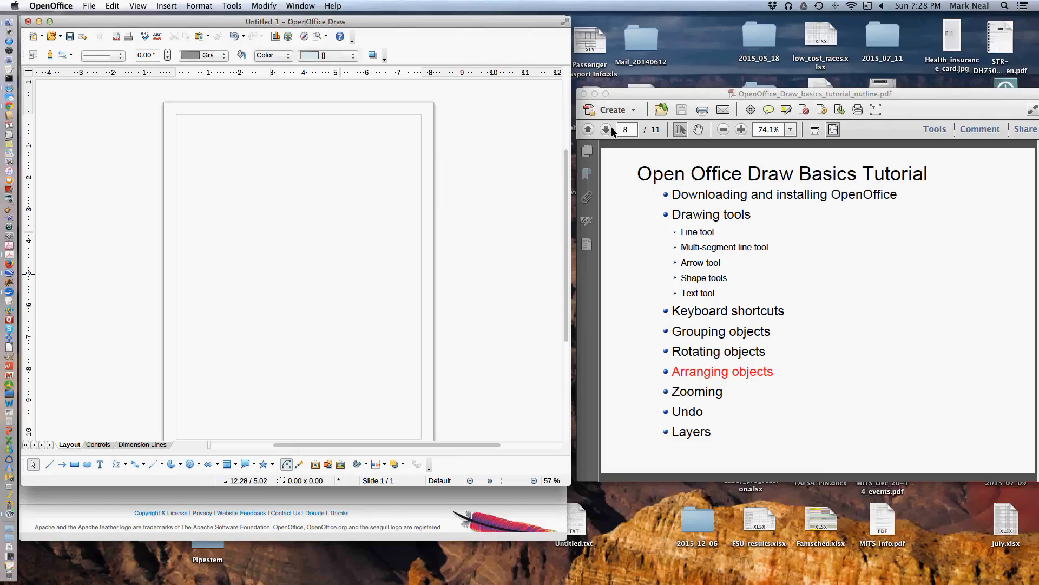
pyautogui.click(607, 130)
pyautogui.click(607, 130)
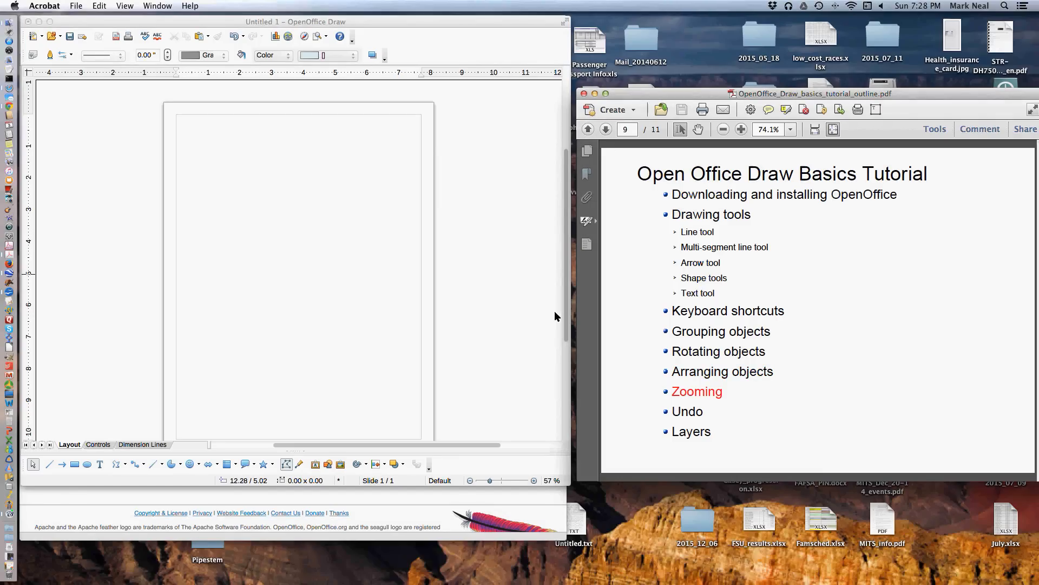
# - Draw a tiny circle about 0.14 inches across, left of the page centre, and zoom the drawing in to 152%
pyautogui.click(87, 465)
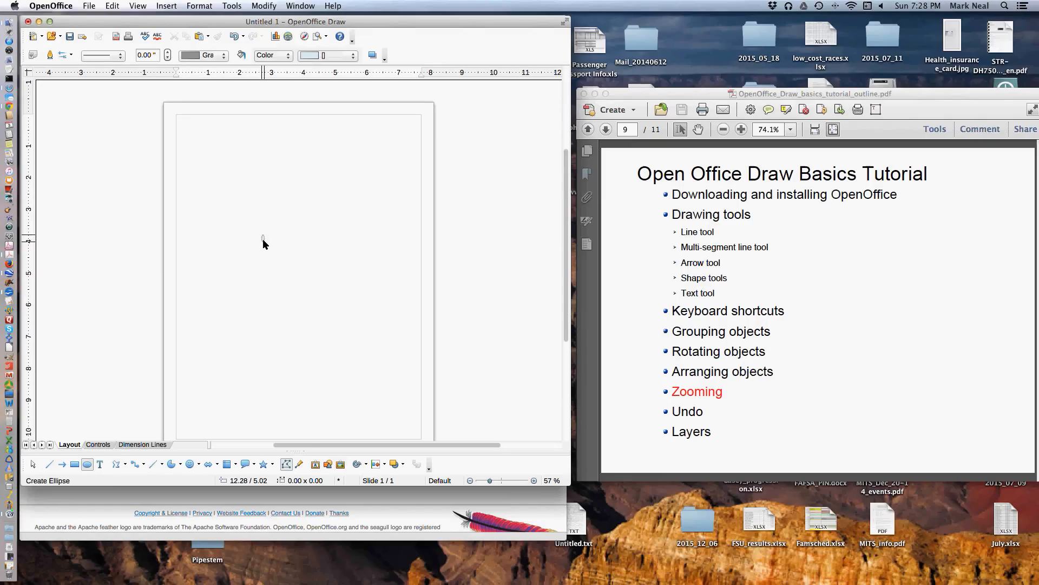
pyautogui.moveTo(262, 239); pyautogui.dragTo(265, 238)
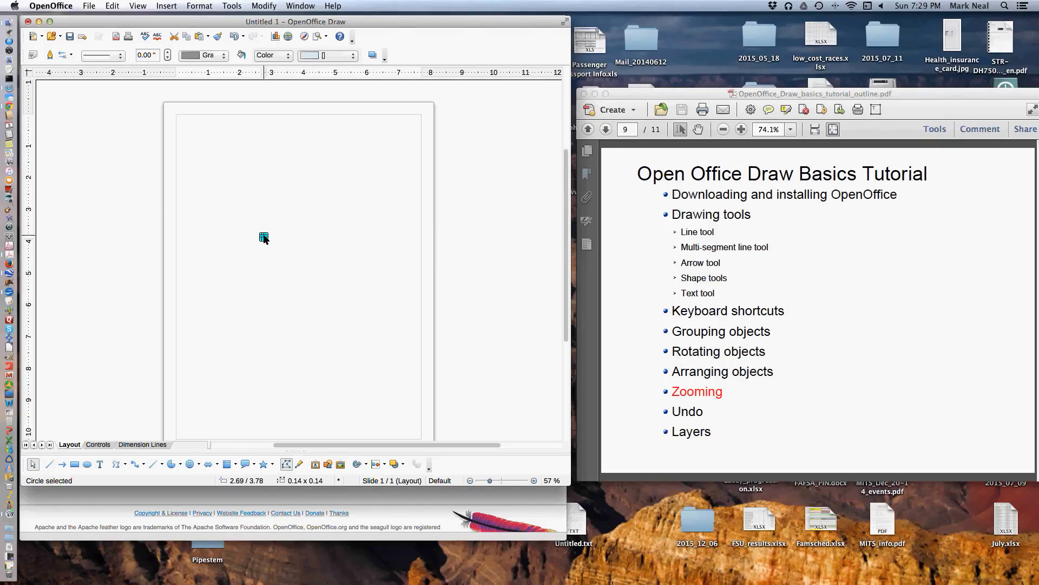
pyautogui.click(535, 481)
pyautogui.click(535, 481)
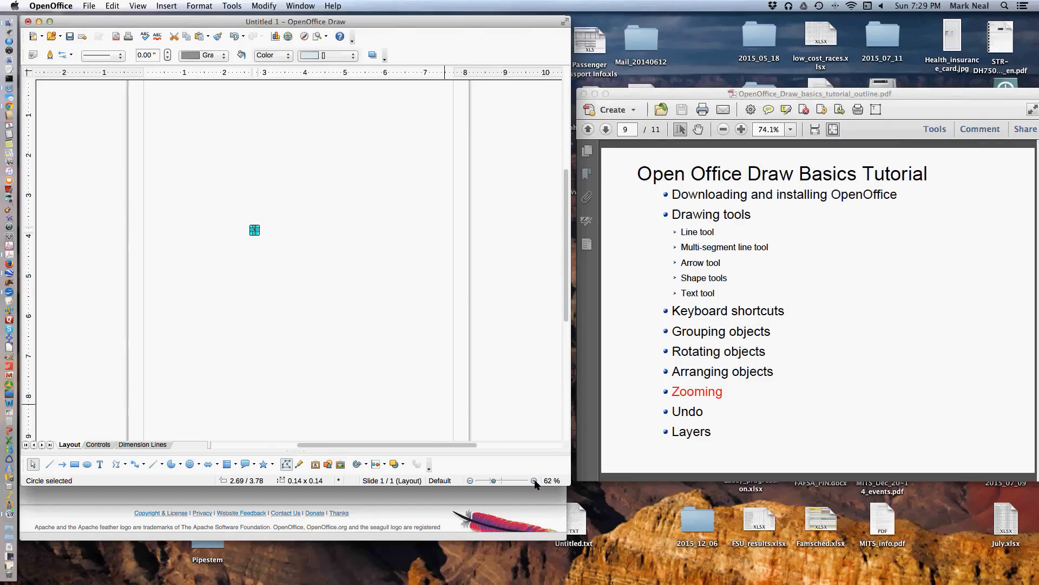
pyautogui.click(535, 480)
pyautogui.click(535, 481)
pyautogui.click(535, 481)
pyautogui.click(535, 480)
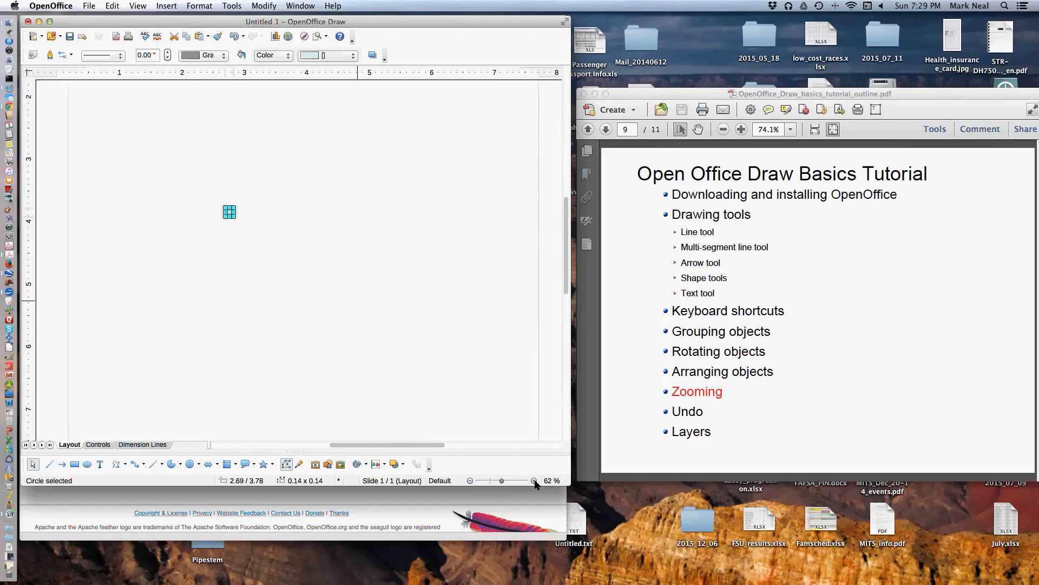
pyautogui.click(535, 481)
pyautogui.click(535, 480)
pyautogui.click(535, 481)
pyautogui.click(535, 481)
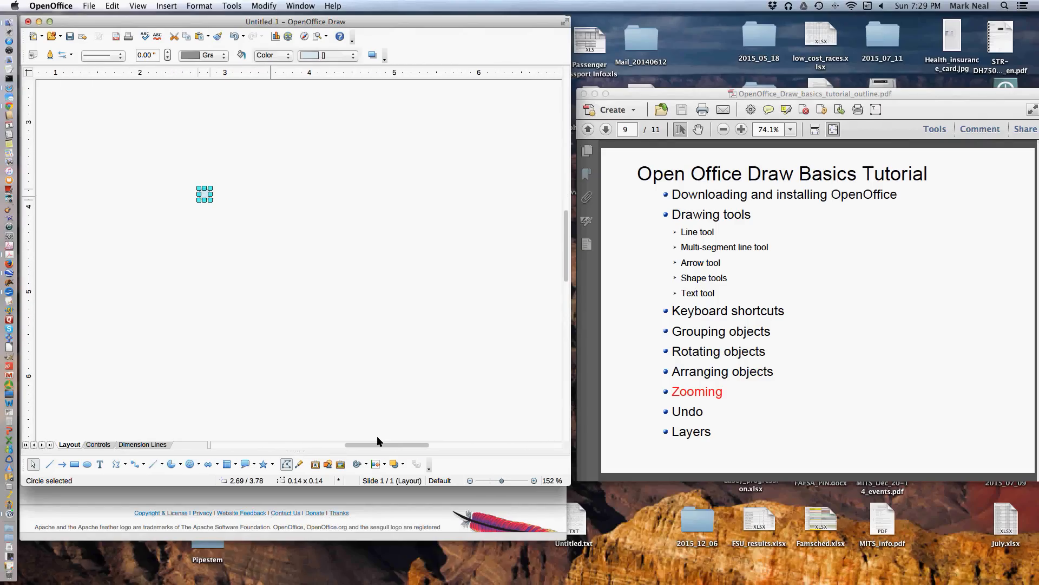
# - Move the tiny circle down and to the left, to about 1.55 / 4.41 inches on the page
pyautogui.moveTo(381, 444)
pyautogui.mouseDown()
pyautogui.moveTo(349, 442)
pyautogui.moveTo(408, 444)
pyautogui.moveTo(392, 452)
pyautogui.moveTo(352, 444)
pyautogui.moveTo(371, 446)
pyautogui.mouseUp()
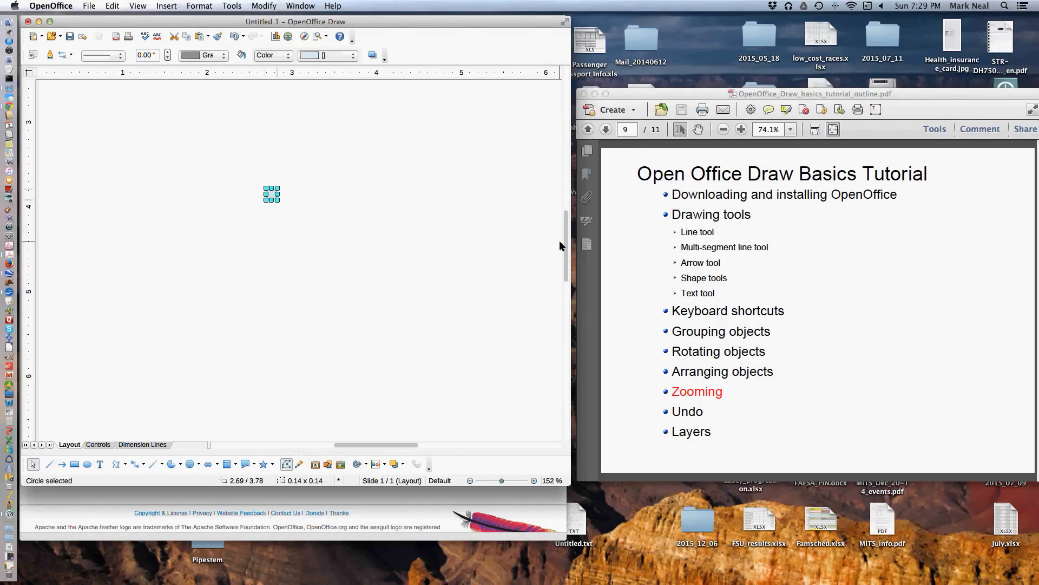
pyautogui.moveTo(568, 239); pyautogui.dragTo(563, 220)
pyautogui.moveTo(271, 263); pyautogui.dragTo(175, 318)
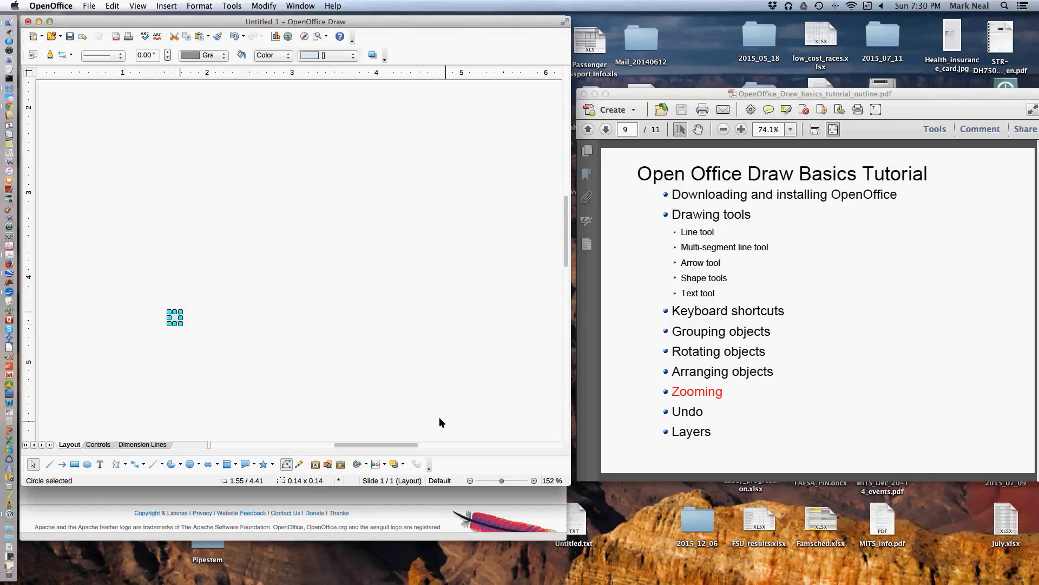
# - Zoom the drawing out to 62% to view the small circle in relation to the page
pyautogui.click(470, 480)
pyautogui.click(470, 481)
pyautogui.click(471, 481)
pyautogui.click(470, 481)
pyautogui.click(470, 480)
pyautogui.click(471, 480)
pyautogui.click(470, 481)
pyautogui.click(470, 480)
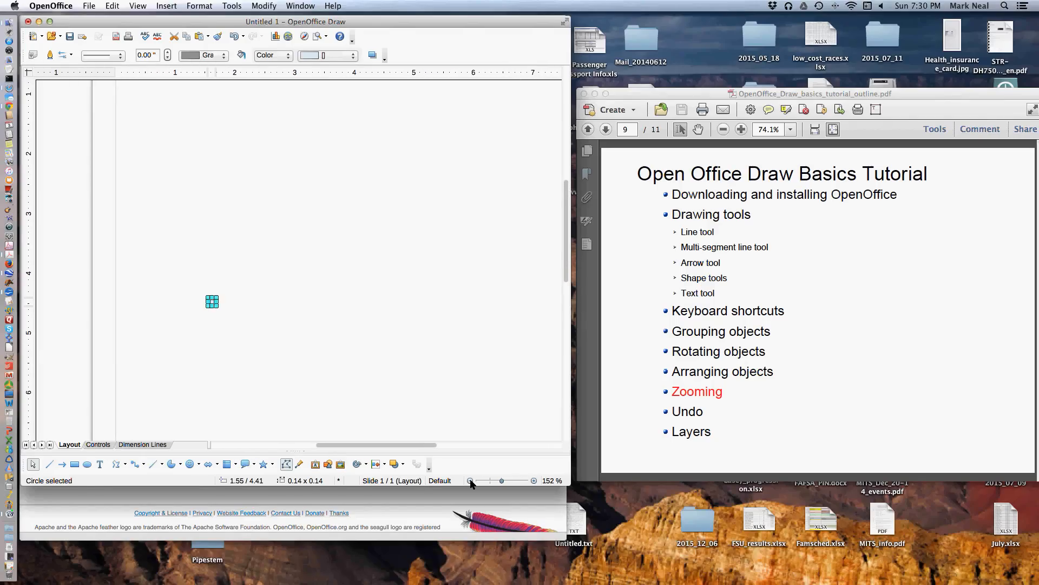
pyautogui.click(470, 480)
pyautogui.click(470, 480)
pyautogui.click(471, 481)
pyautogui.click(471, 480)
pyautogui.click(470, 481)
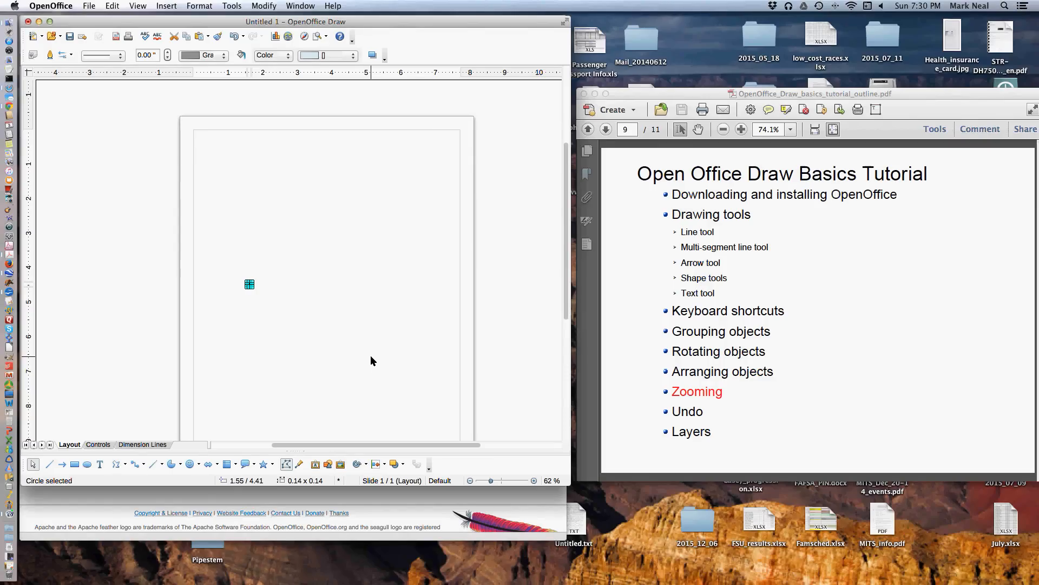
# - Delete the tiny circle and advance the PDF outline to page 10, Undo
pyautogui.press('Delete')
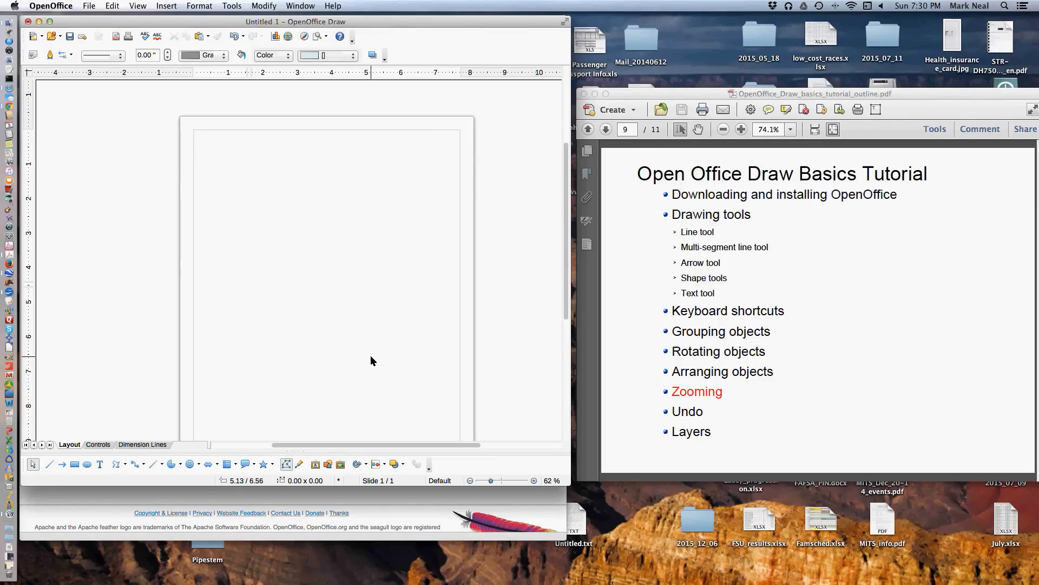
pyautogui.click(607, 130)
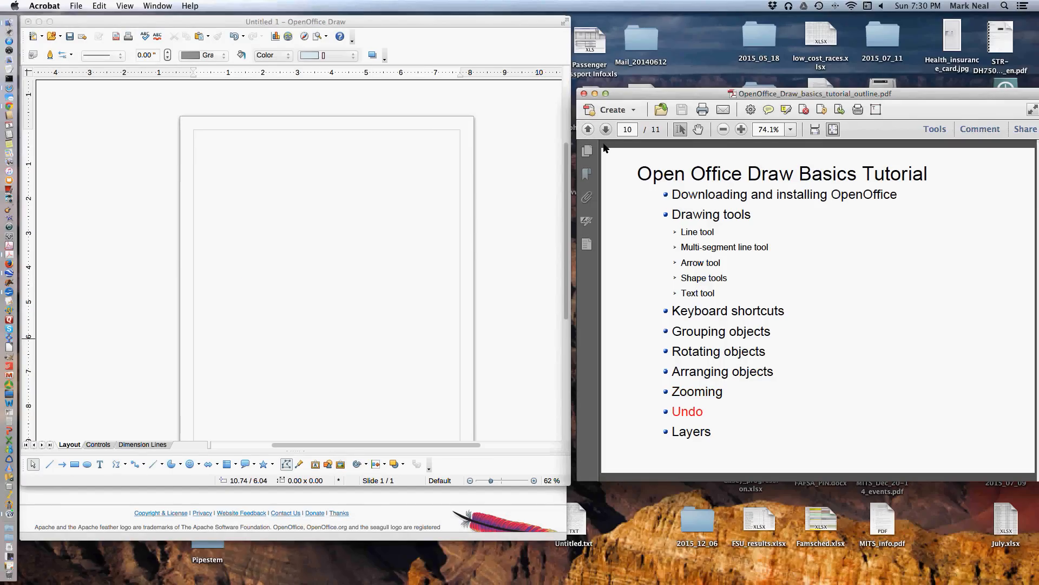
# - Draw a rectangle about 1.47 by 1.14 inches in the page's upper left area and a diagonal line spanning about 1.68 by 1.22 inches below it
pyautogui.click(76, 466)
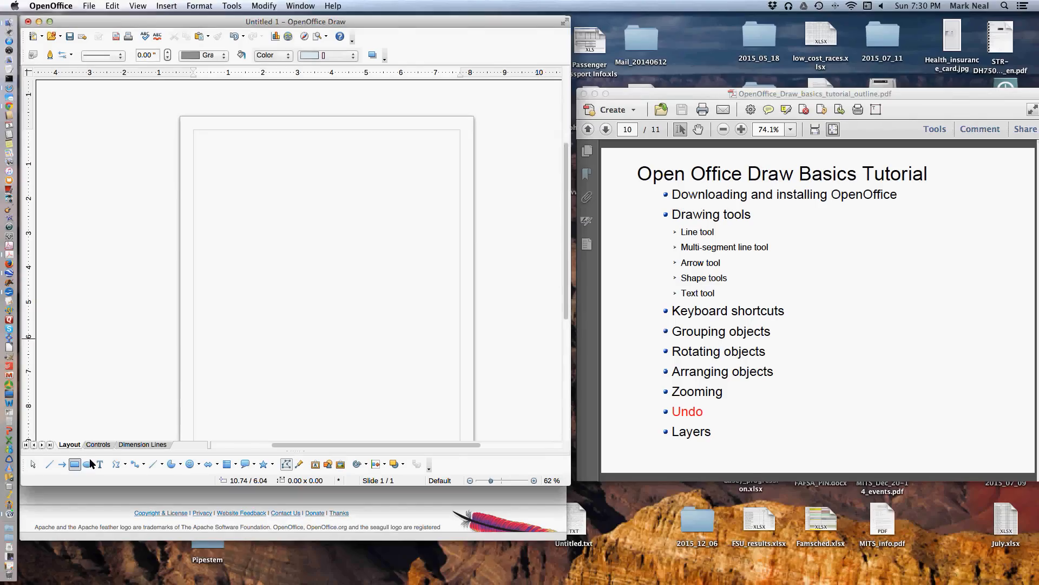
pyautogui.click(75, 465)
pyautogui.moveTo(255, 211); pyautogui.dragTo(306, 250)
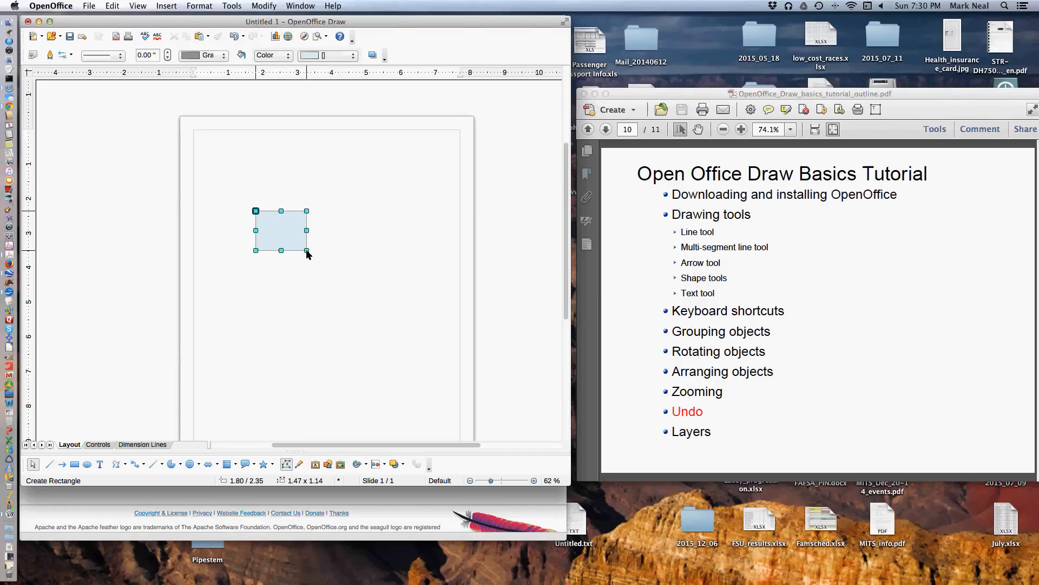
pyautogui.click(49, 464)
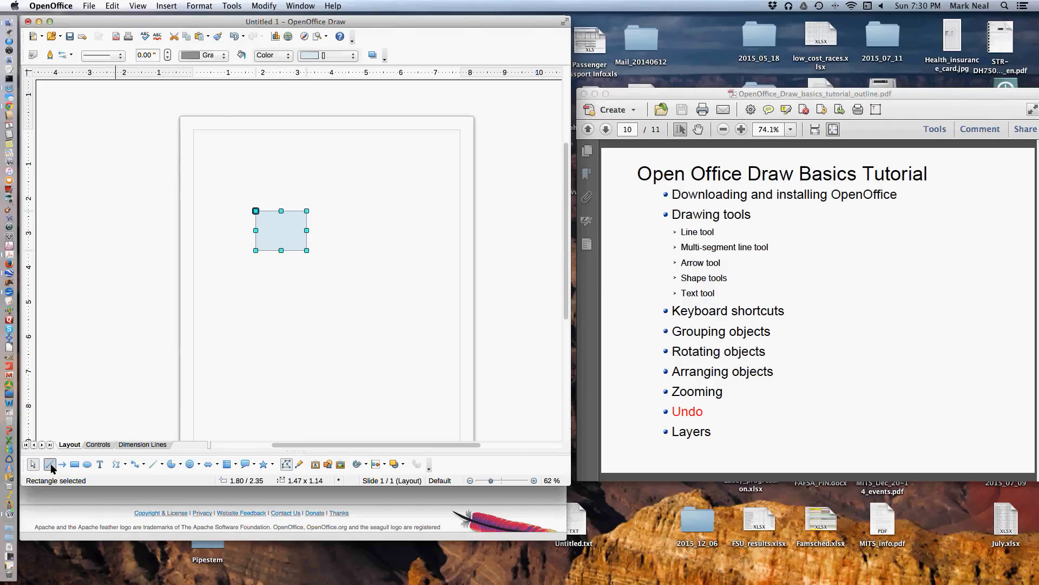
pyautogui.moveTo(350, 260); pyautogui.dragTo(293, 303)
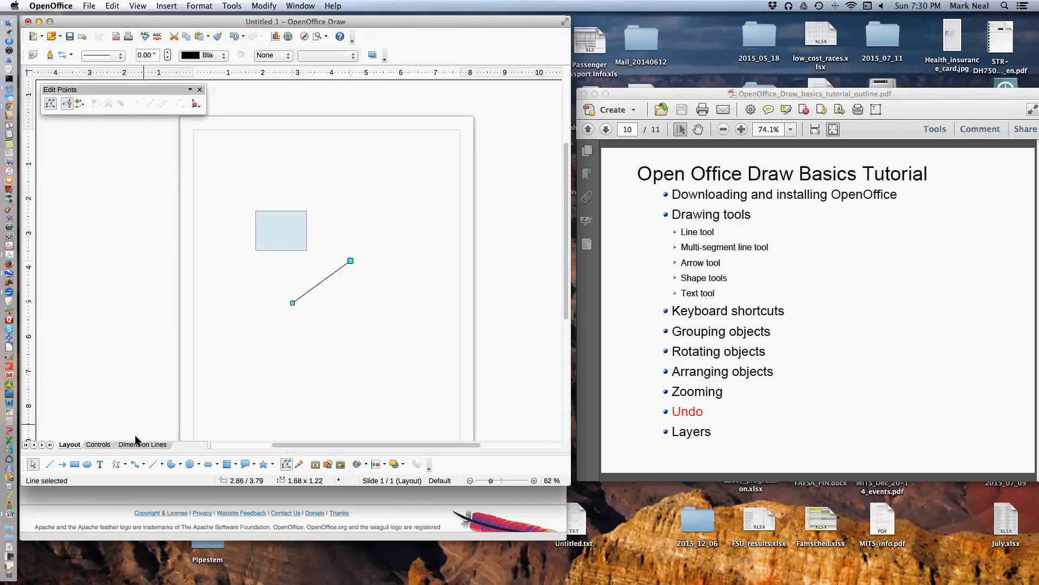
# - Draw an open six-corner polyline about 2.51 by 1.39 inches below the diagonal line
pyautogui.click(115, 465)
pyautogui.moveTo(264, 332); pyautogui.dragTo(289, 361)
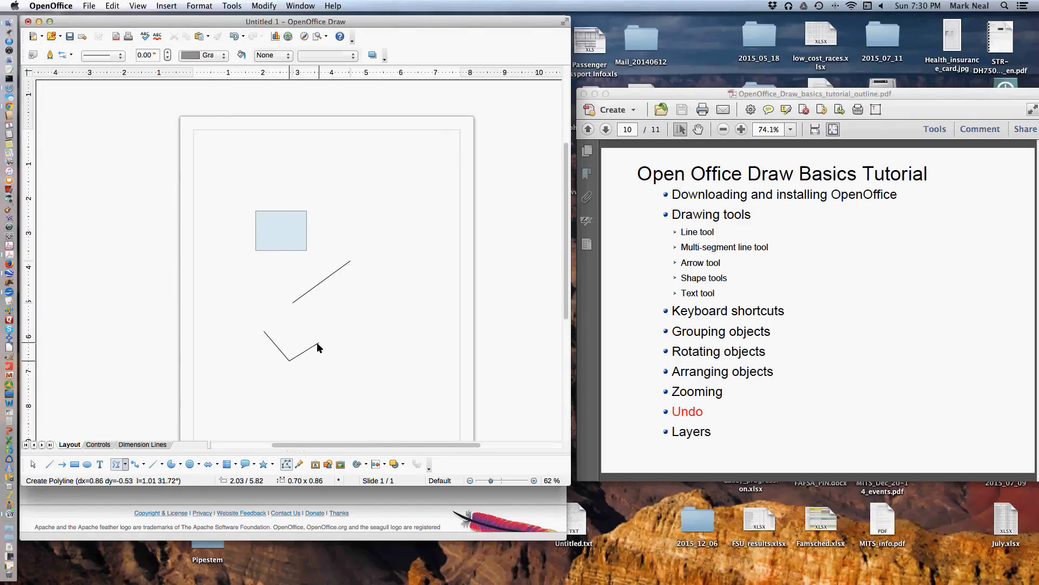
pyautogui.click(323, 340)
pyautogui.click(311, 323)
pyautogui.click(345, 312)
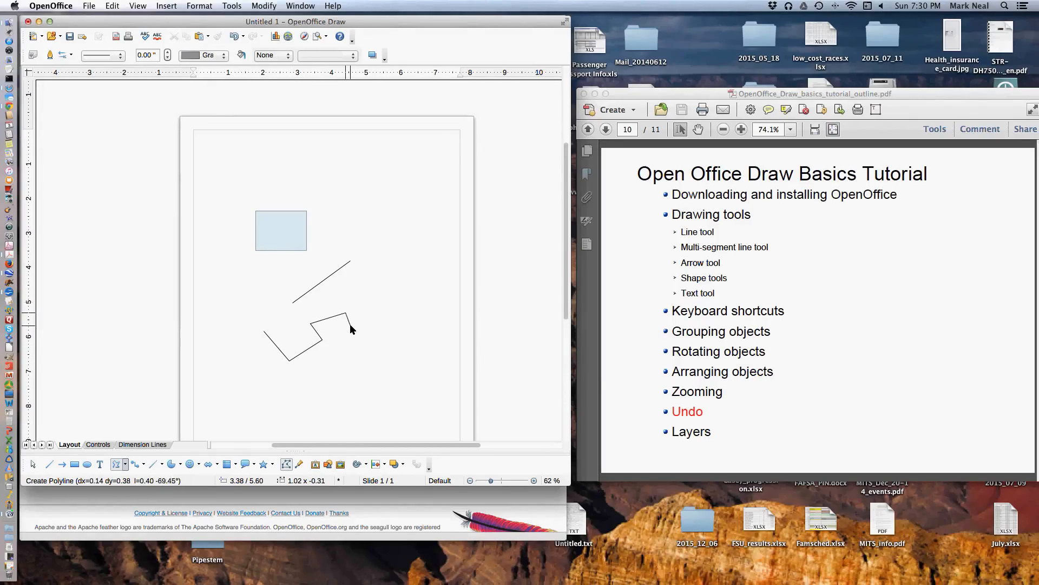
pyautogui.doubleClick(350, 328)
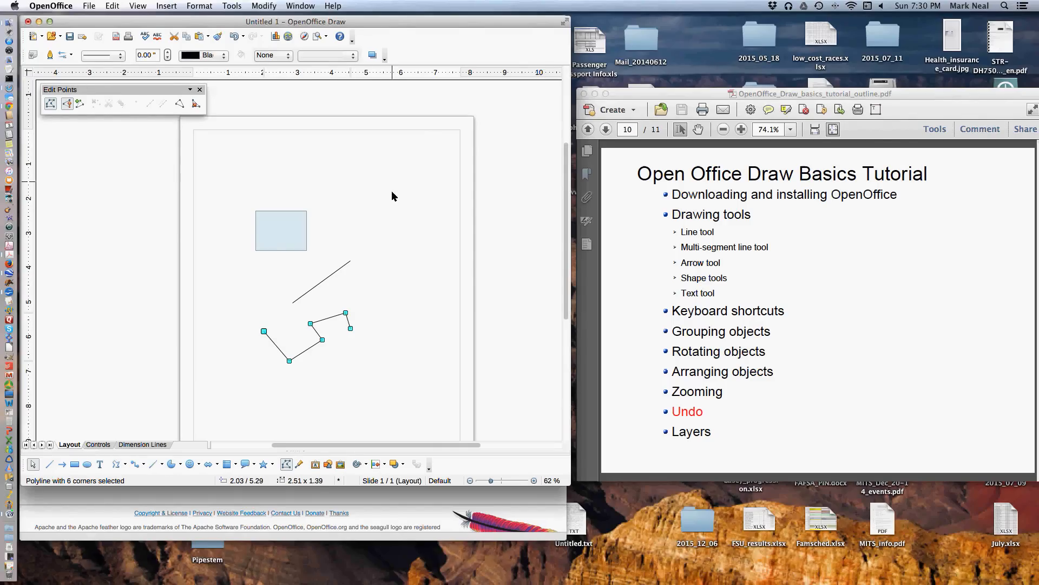
pyautogui.click(391, 152)
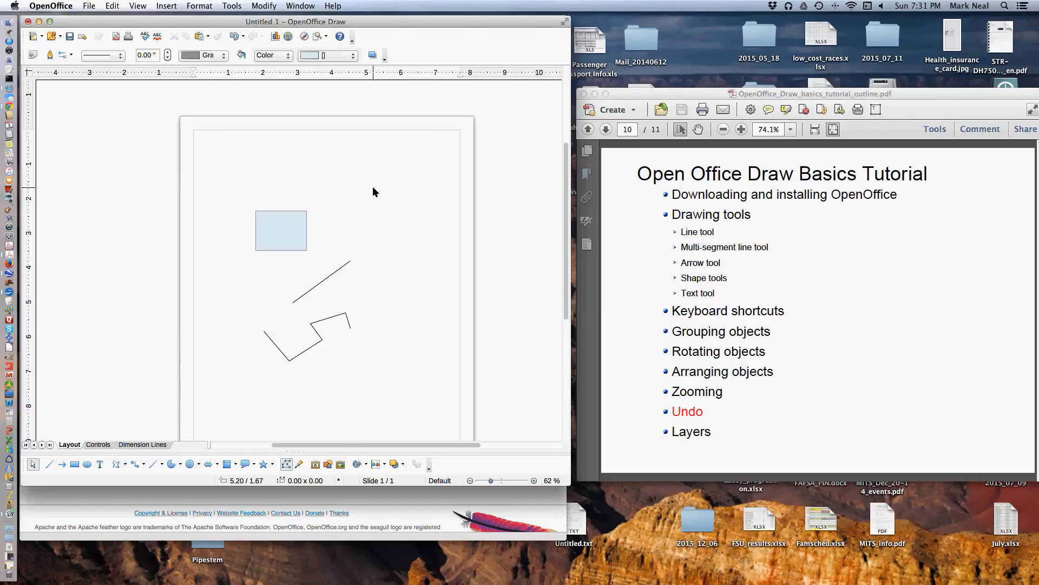
# - Select the rectangle and the diagonal line together and move them off the page, beyond its upper left corner
pyautogui.moveTo(203, 157)
pyautogui.mouseDown()
pyautogui.moveTo(340, 274)
pyautogui.moveTo(422, 387)
pyautogui.mouseUp()
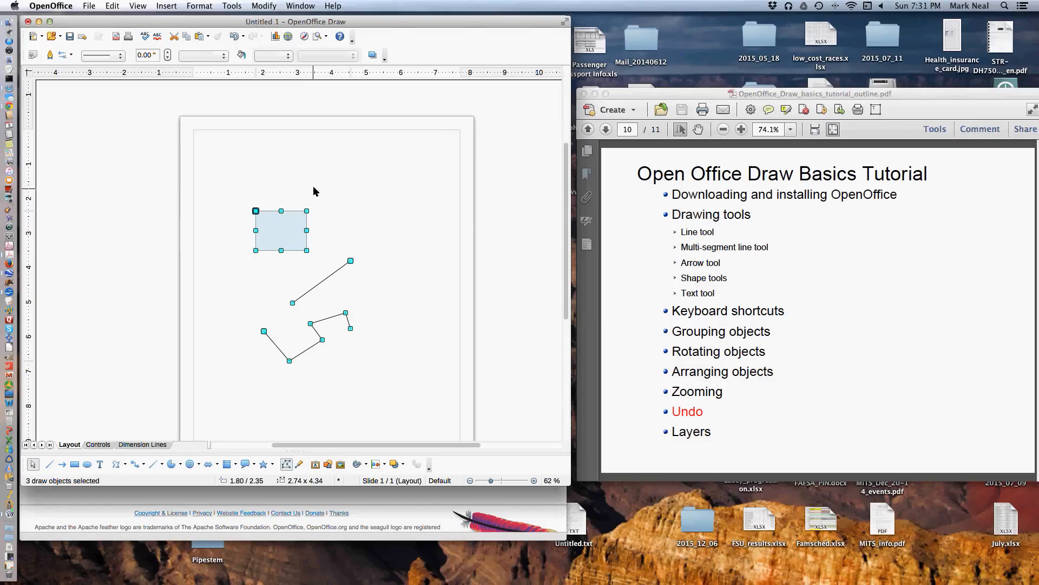
pyautogui.moveTo(210, 172)
pyautogui.mouseDown()
pyautogui.moveTo(287, 237)
pyautogui.moveTo(411, 310)
pyautogui.mouseUp()
pyautogui.moveTo(296, 224); pyautogui.dragTo(121, 134)
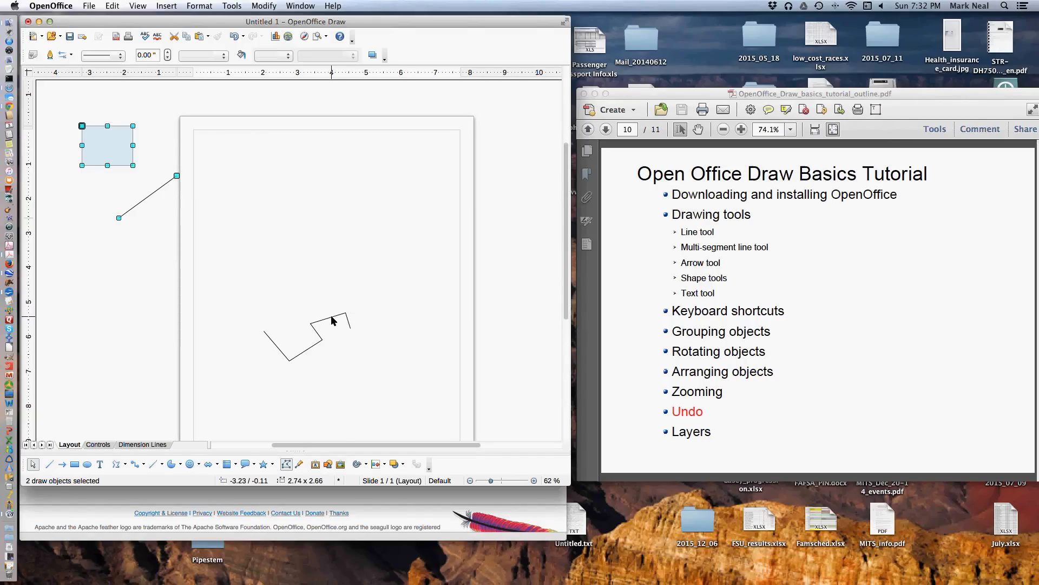
# - Undo the move of the rectangle and diagonal line, and check which actions can be undone or redone
pyautogui.click(111, 6)
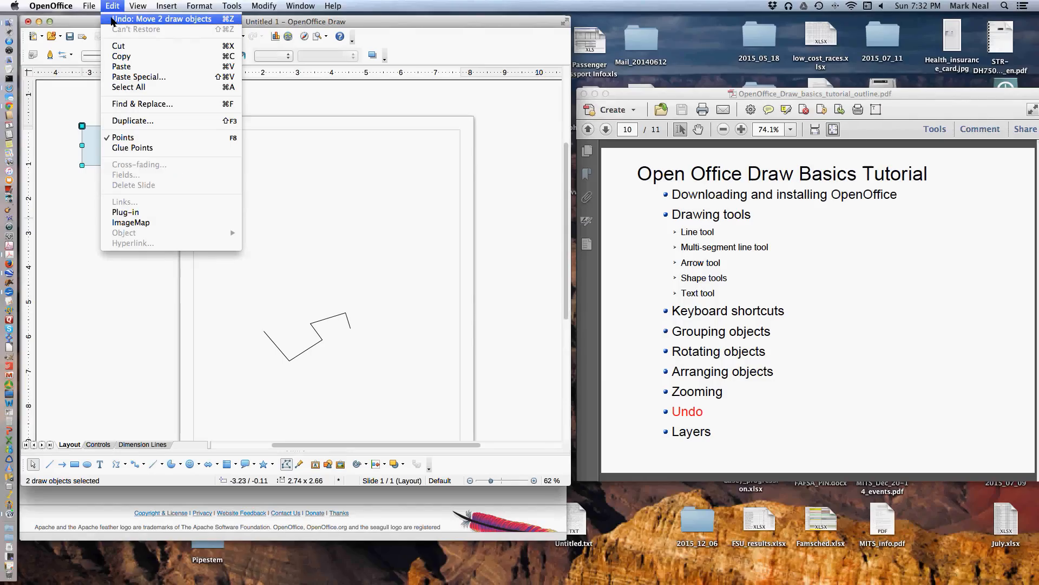
pyautogui.click(112, 19)
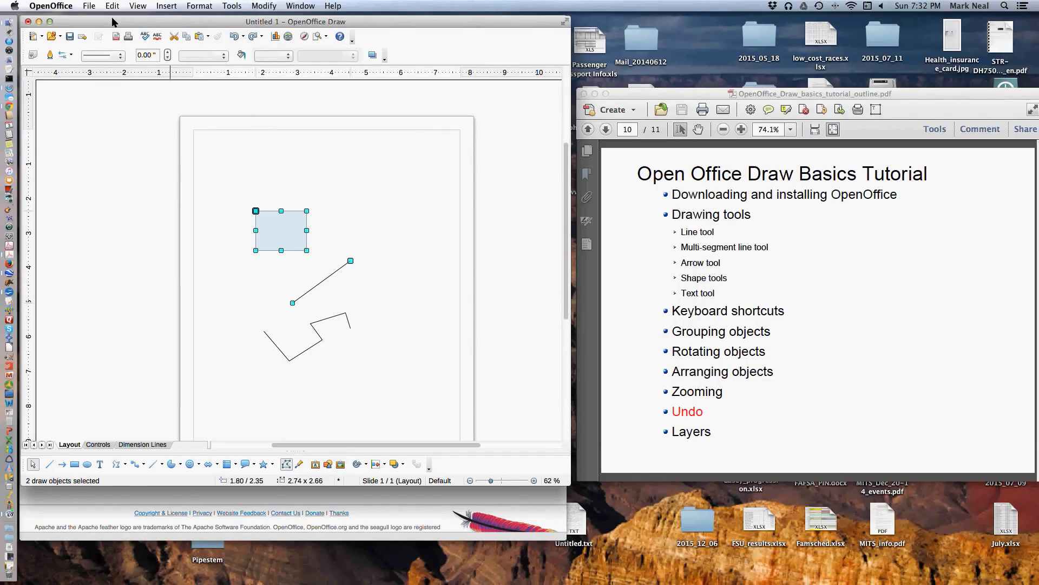
pyautogui.click(419, 163)
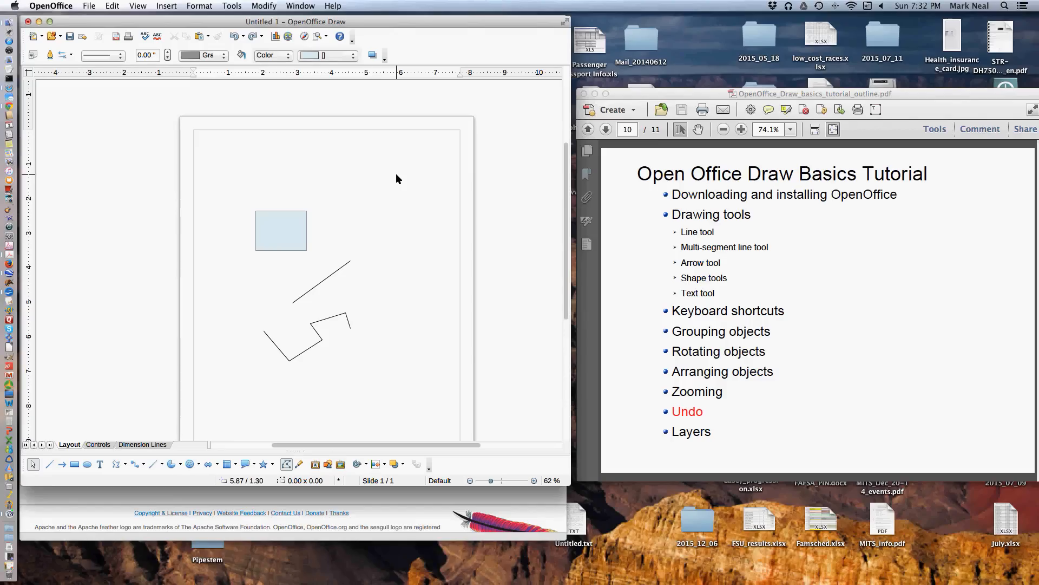
pyautogui.click(114, 7)
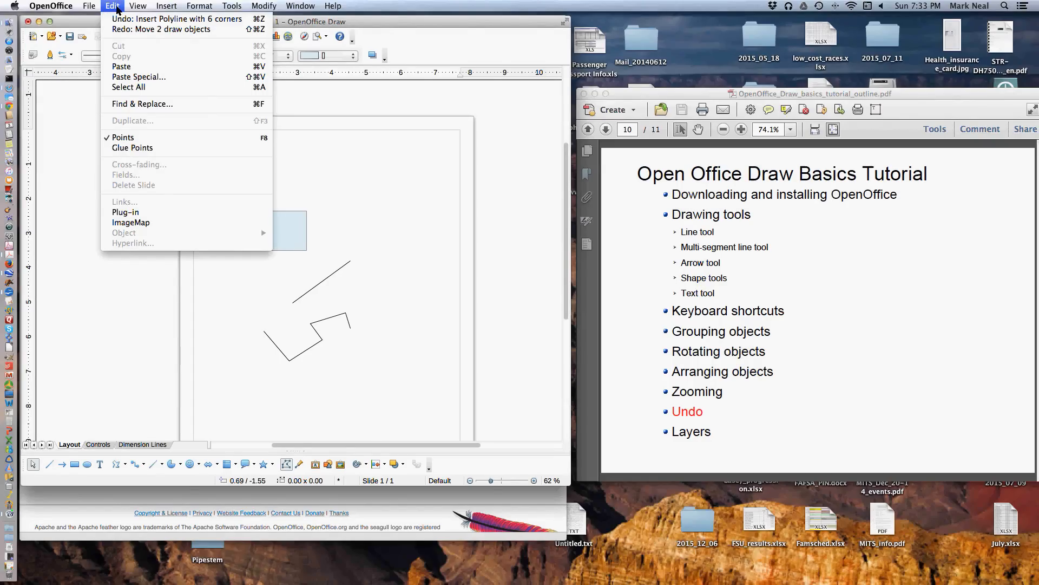
pyautogui.click(414, 203)
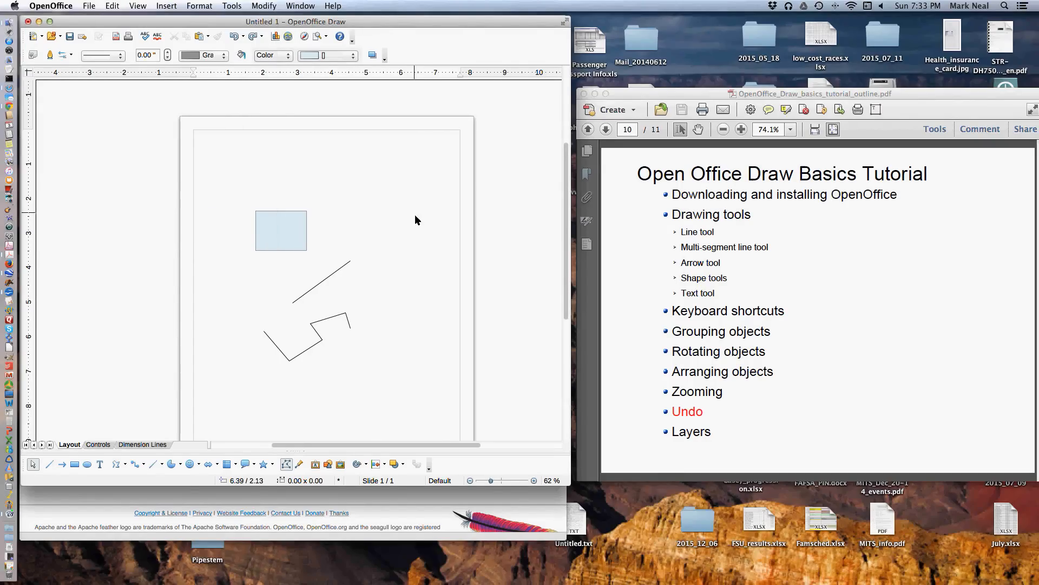
# - Switch to the PDF outline in Acrobat and advance it to page 11, Layers
pyautogui.click(607, 131)
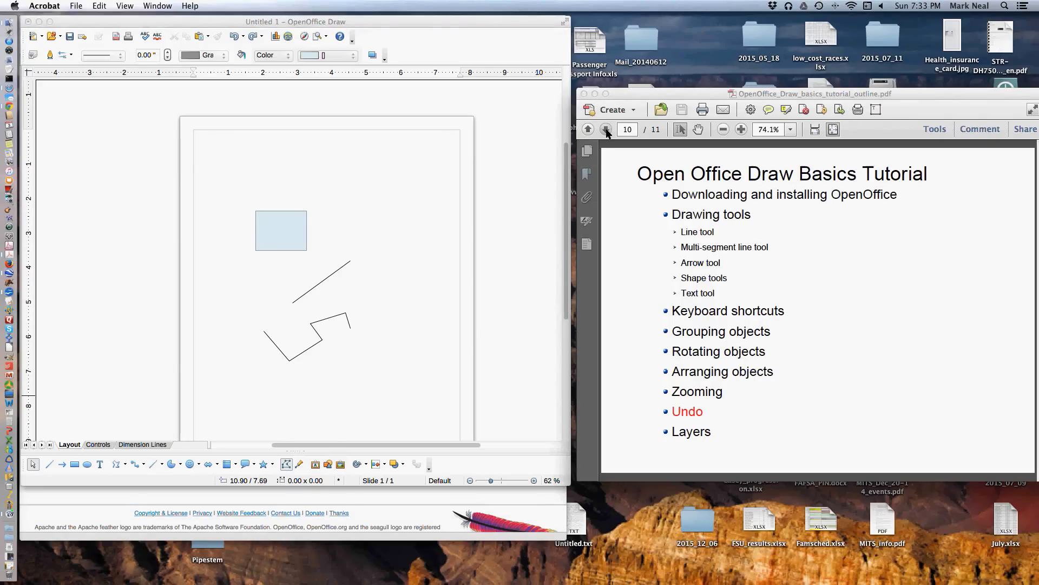
pyautogui.click(607, 132)
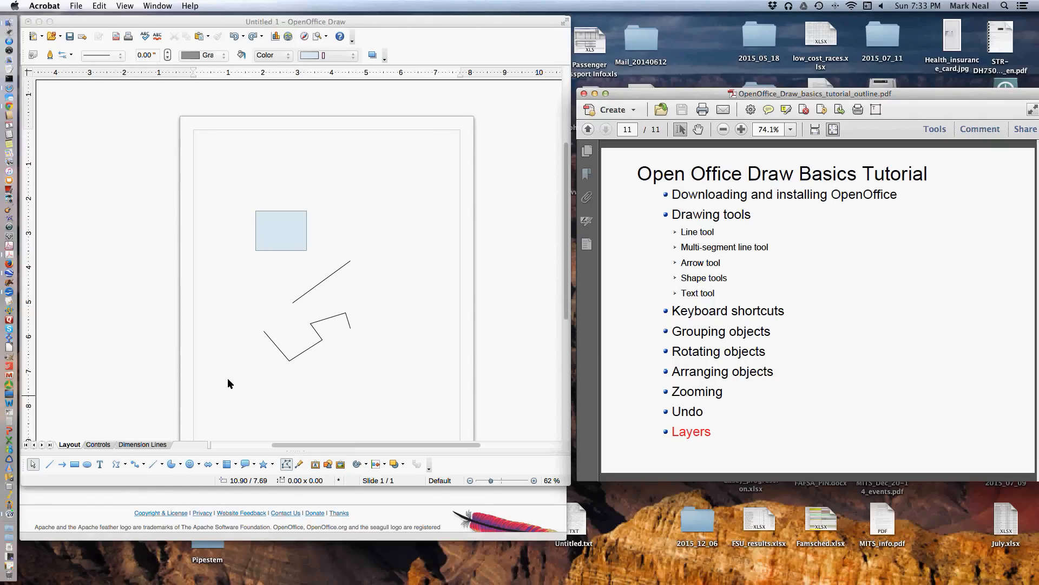
pyautogui.scroll(-2, 228, 379)
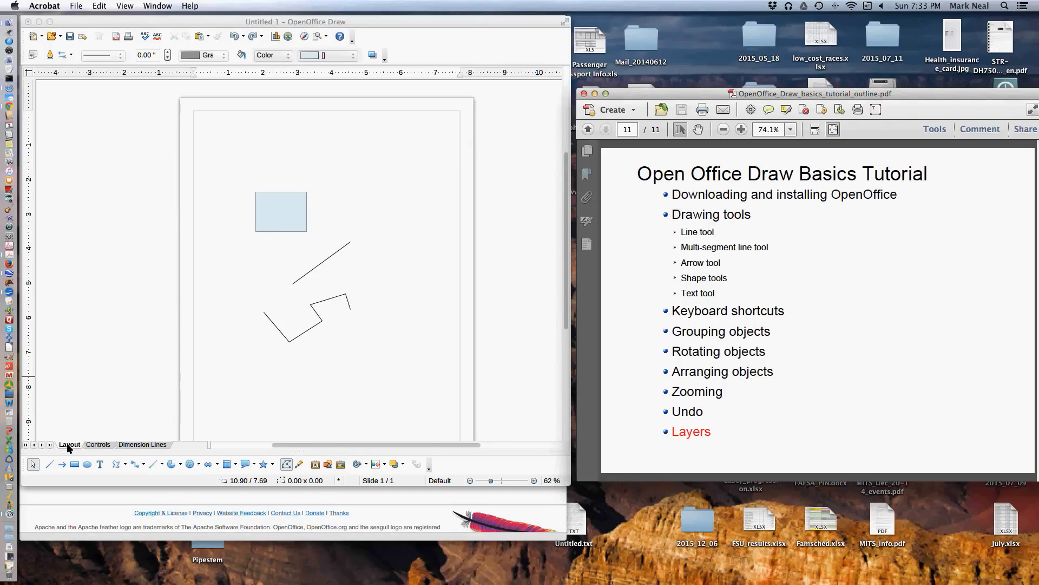
# - Insert a new layer named mylayer into the drawing
pyautogui.rightClick(68, 445)
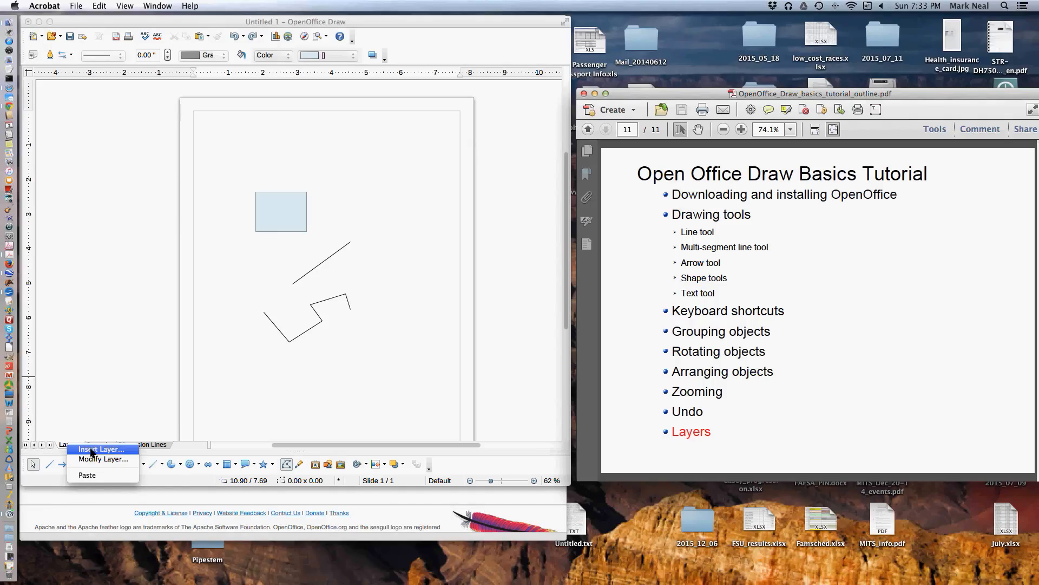
pyautogui.click(91, 450)
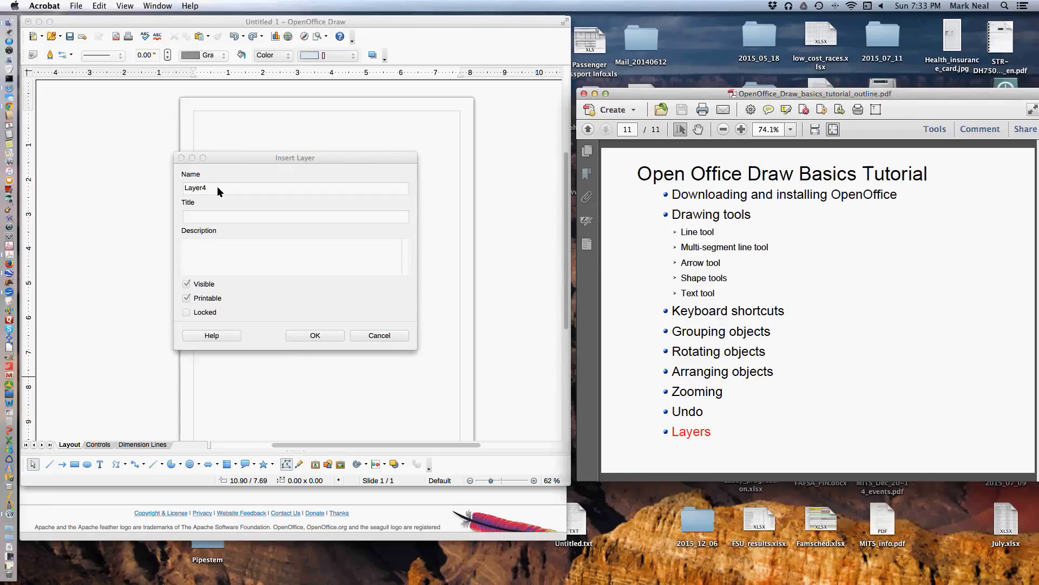
pyautogui.click(216, 186)
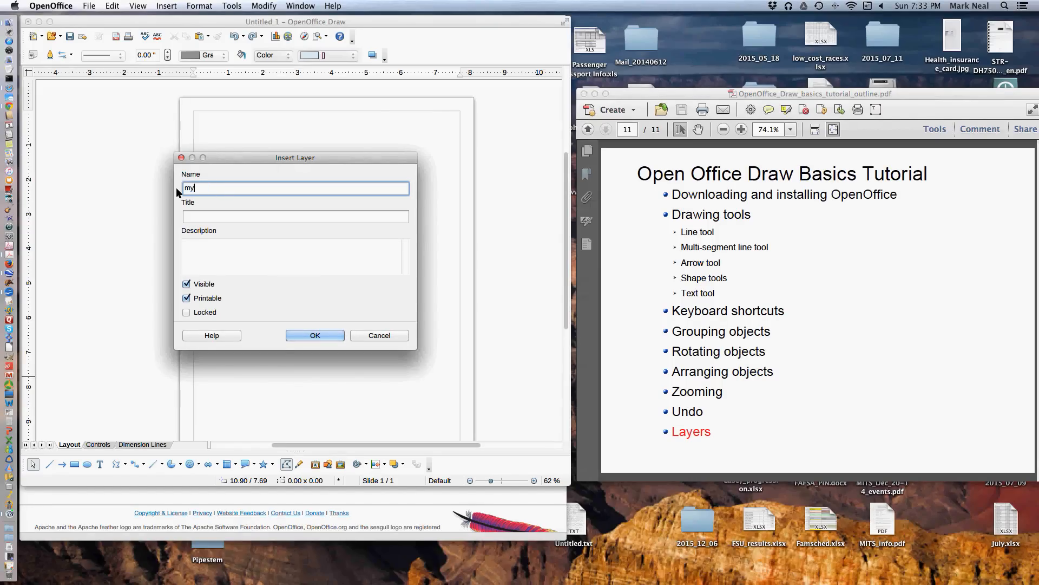
pyautogui.write('mylayer')
pyautogui.click(313, 338)
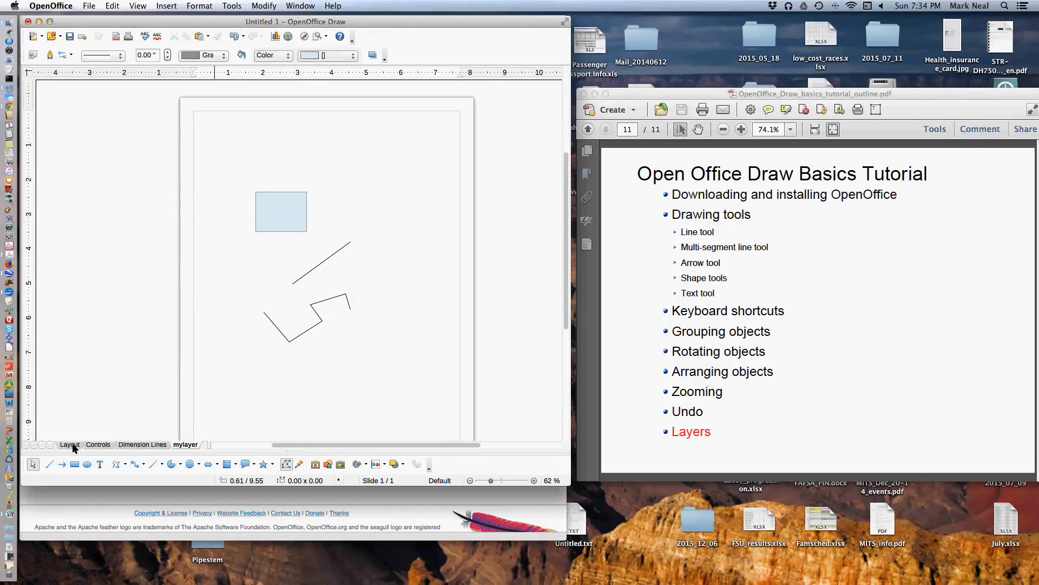
# - Switch the active layer back and forth between Layout and mylayer
pyautogui.click(74, 446)
pyautogui.click(193, 445)
pyautogui.click(72, 445)
pyautogui.click(187, 445)
pyautogui.click(75, 446)
# - Draw an ellipse about 1.28 by 1.21 inches on the mylayer layer, to the right of the polyline
pyautogui.click(185, 445)
pyautogui.click(88, 464)
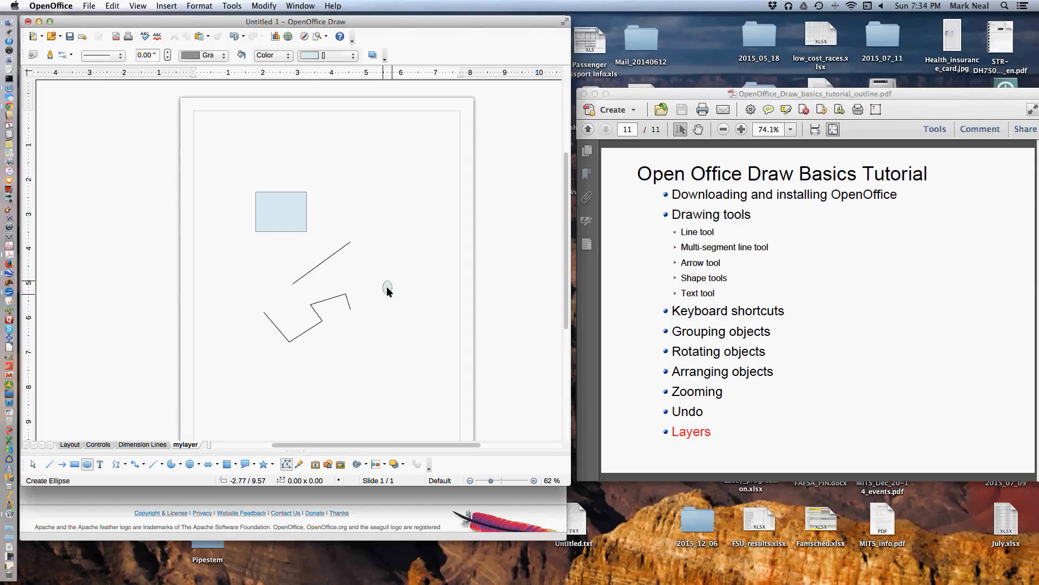
pyautogui.moveTo(424, 308); pyautogui.dragTo(428, 323)
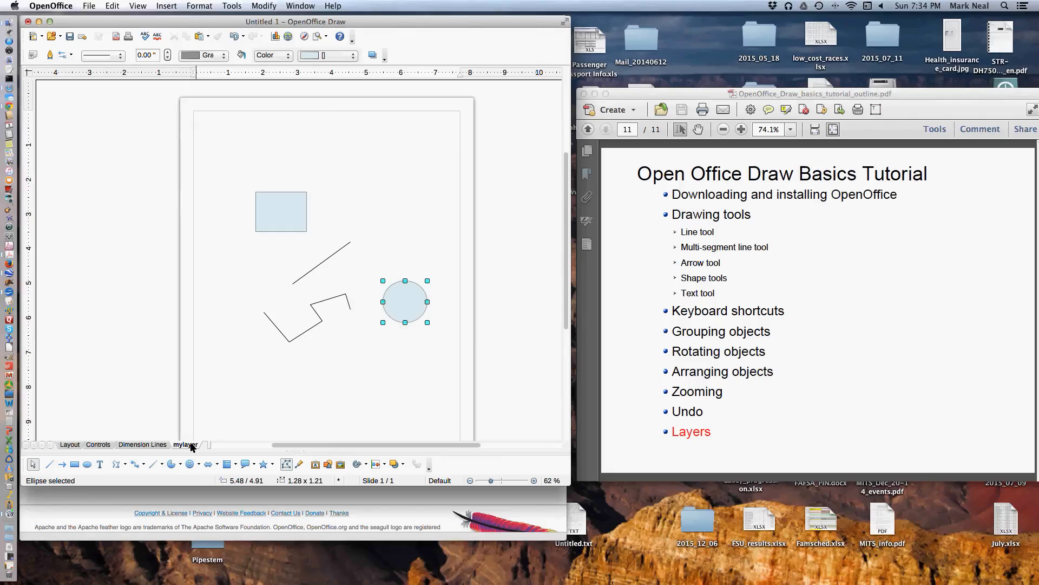
pyautogui.click(301, 391)
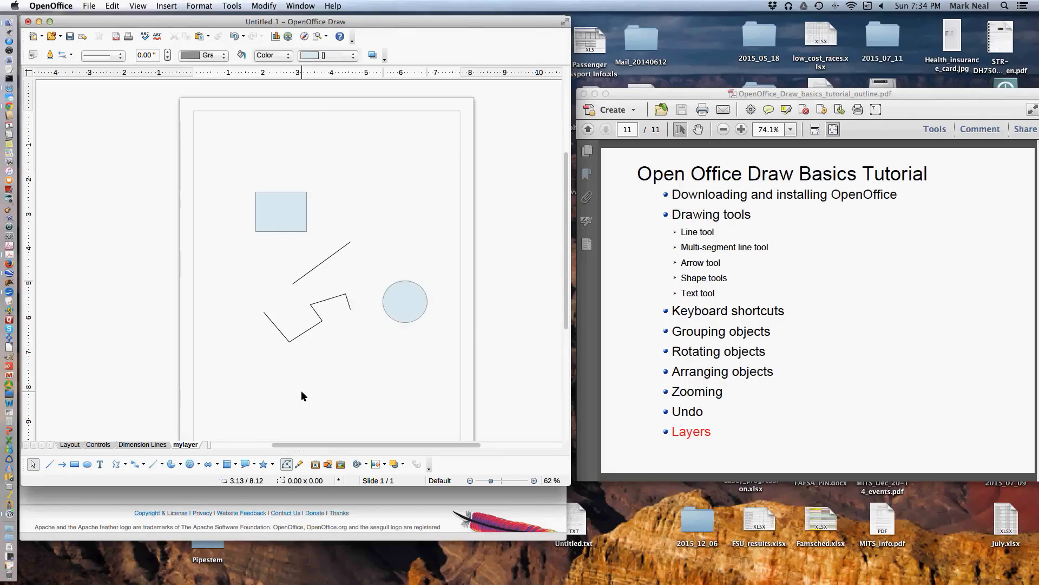
# - Lock the Layout layer
pyautogui.click(69, 444)
pyautogui.rightClick(67, 444)
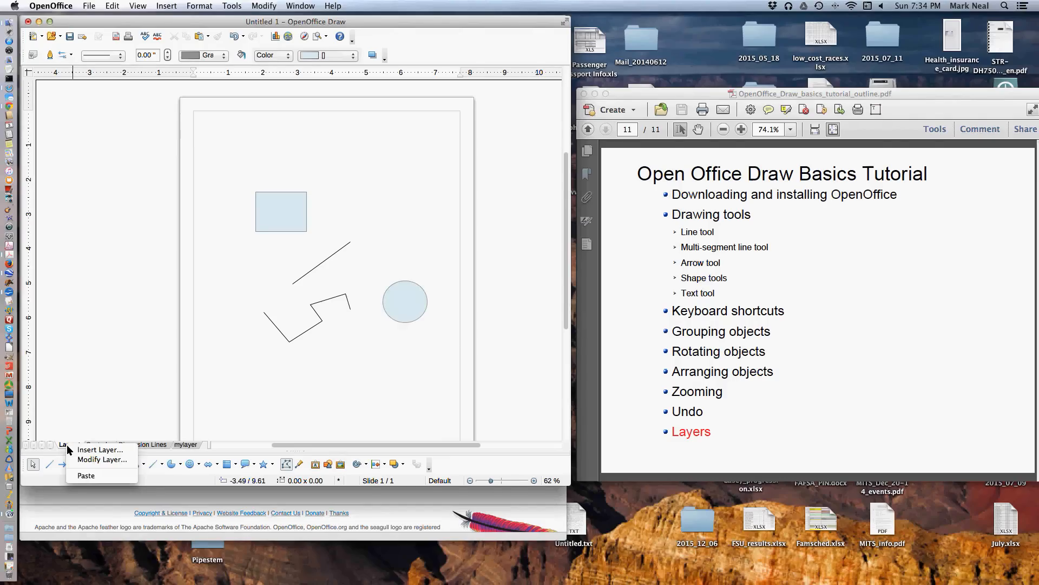
pyautogui.click(91, 461)
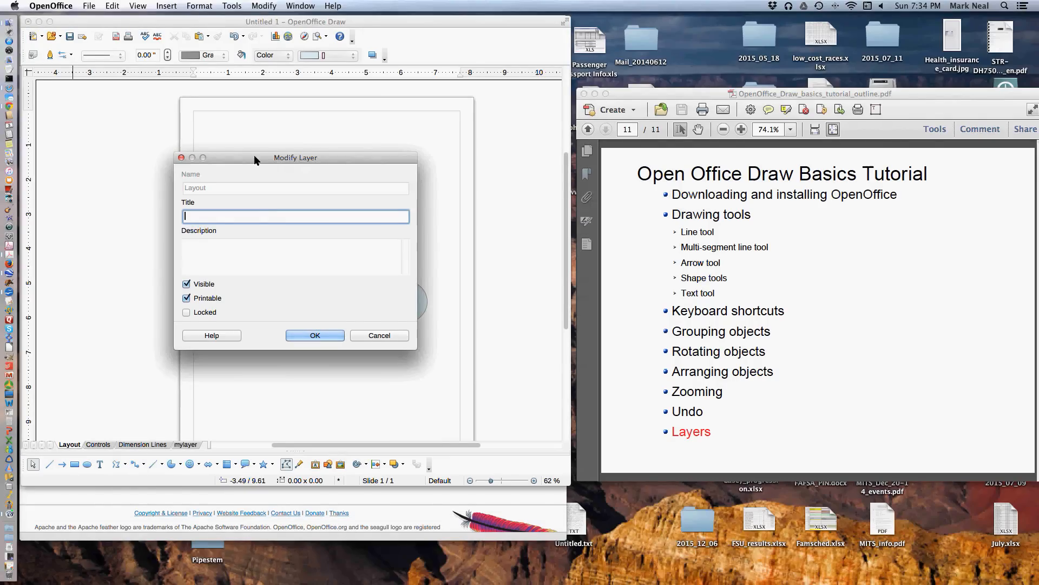
pyautogui.moveTo(515, 154); pyautogui.dragTo(652, 139)
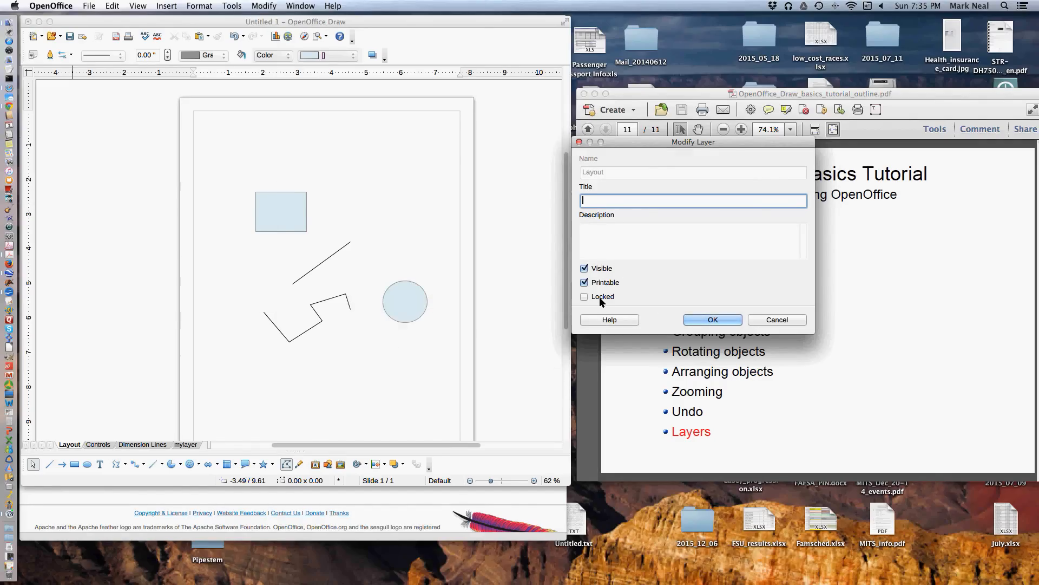
pyautogui.click(584, 297)
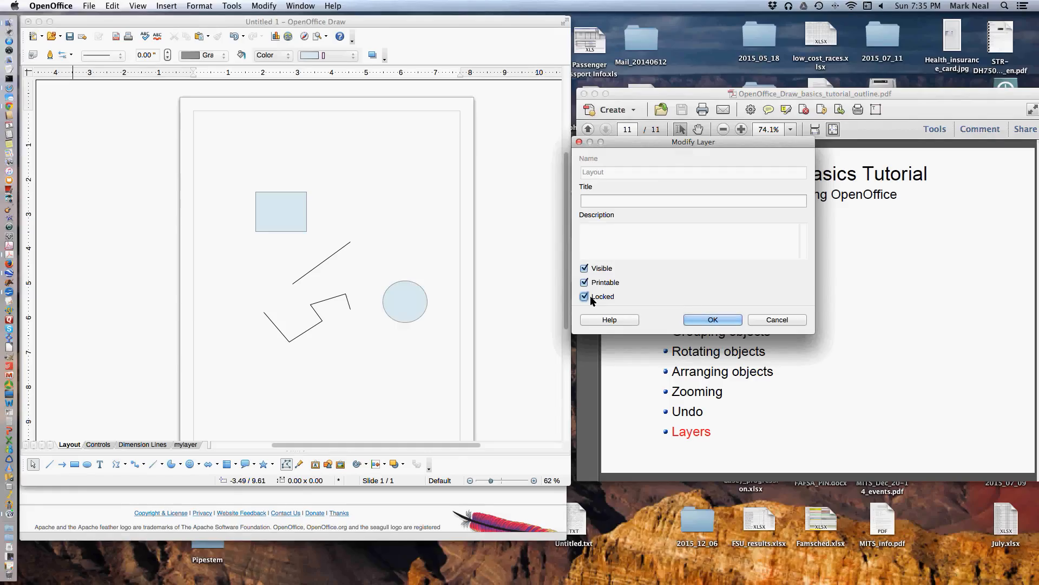
pyautogui.click(713, 320)
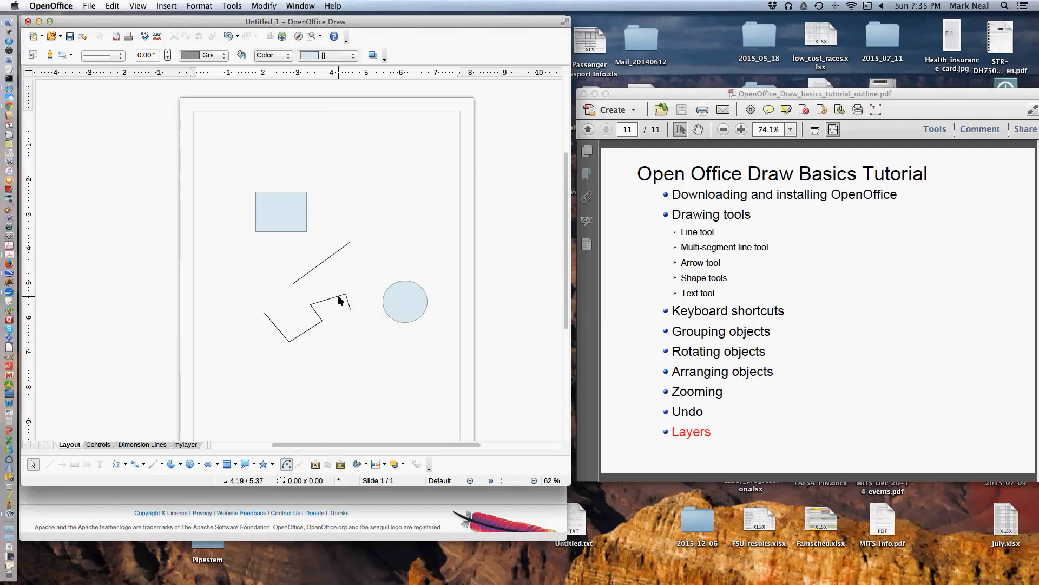
# - Try to select all the shapes on the page with a selection box to test the locked layer
pyautogui.moveTo(206, 136); pyautogui.dragTo(376, 397)
pyautogui.moveTo(205, 129); pyautogui.dragTo(459, 417)
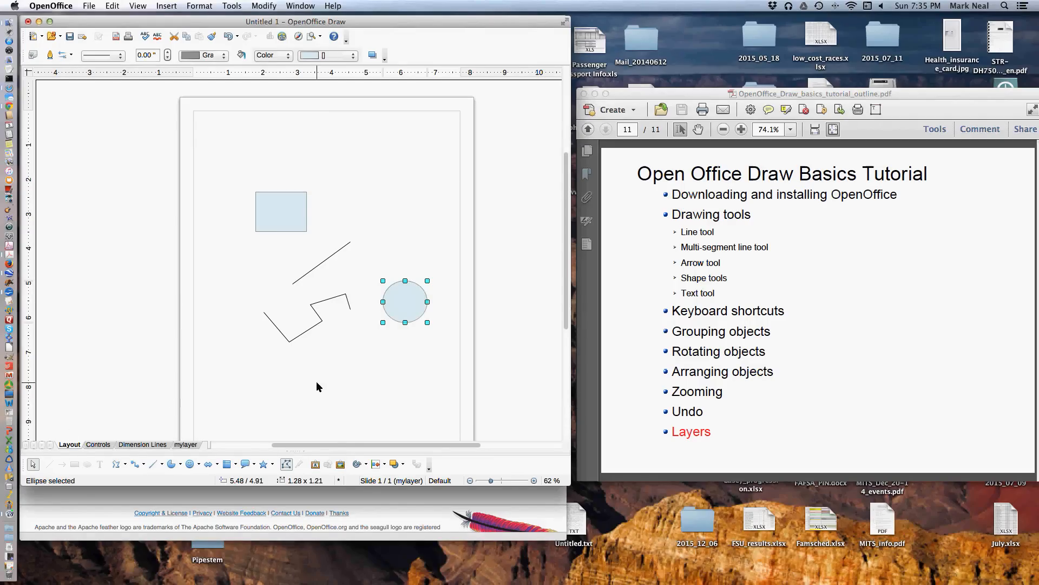
pyautogui.click(444, 193)
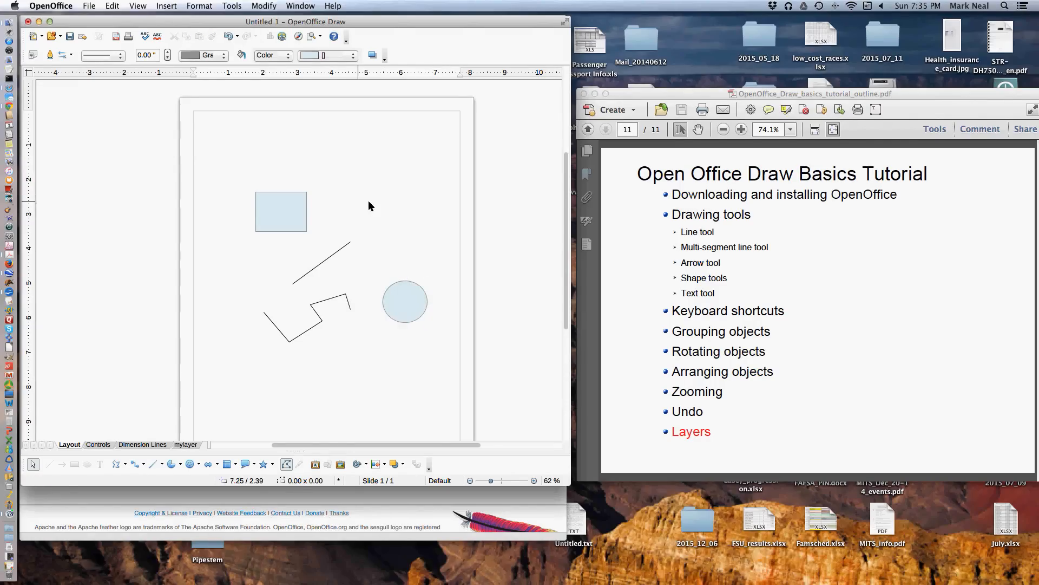
# - Unlock the Layout layer and make it invisible
pyautogui.rightClick(74, 447)
pyautogui.click(94, 457)
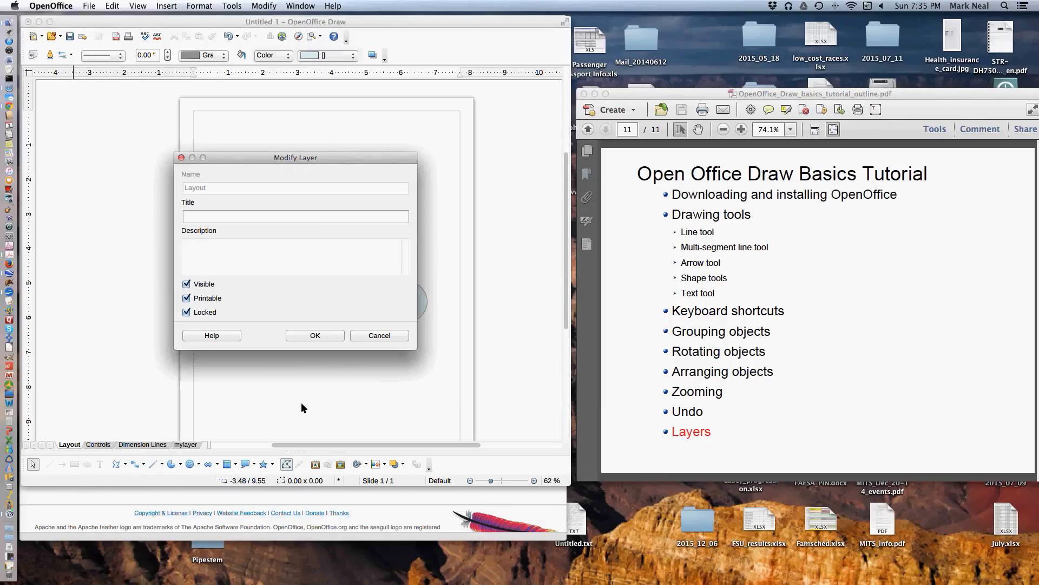
pyautogui.click(284, 216)
pyautogui.moveTo(278, 160); pyautogui.dragTo(691, 151)
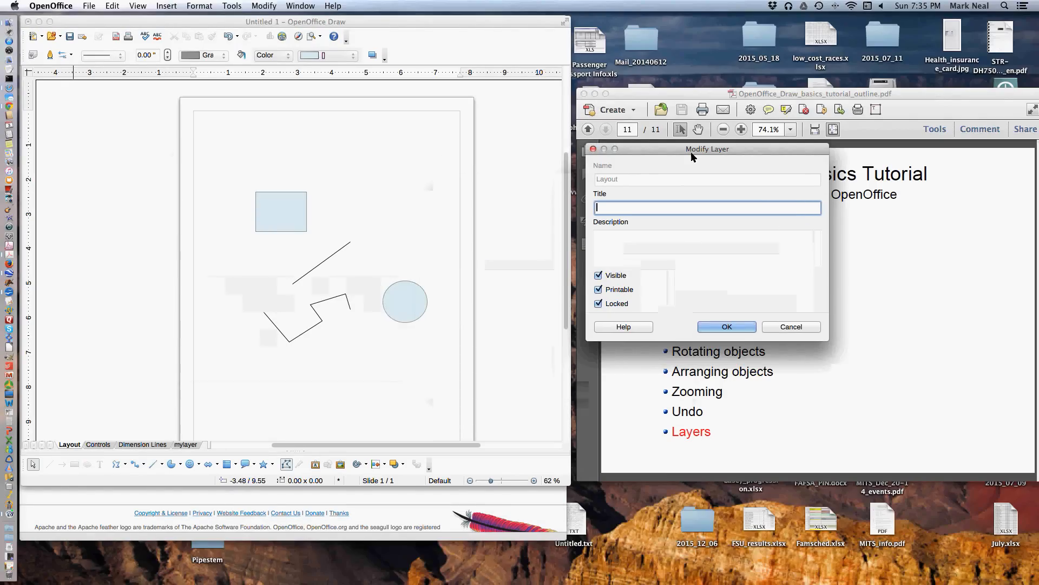
pyautogui.click(598, 304)
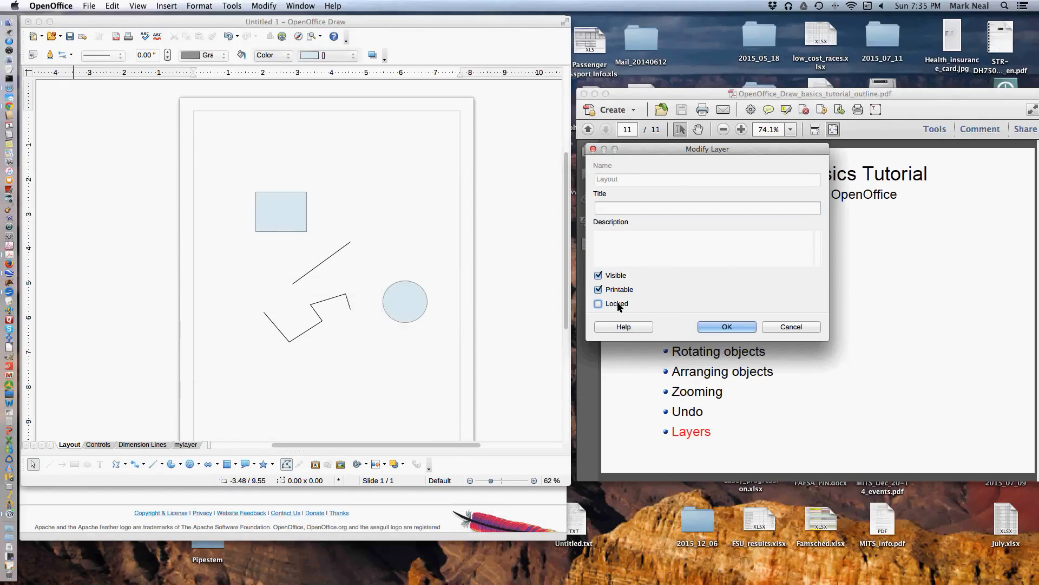
pyautogui.click(599, 276)
pyautogui.click(728, 327)
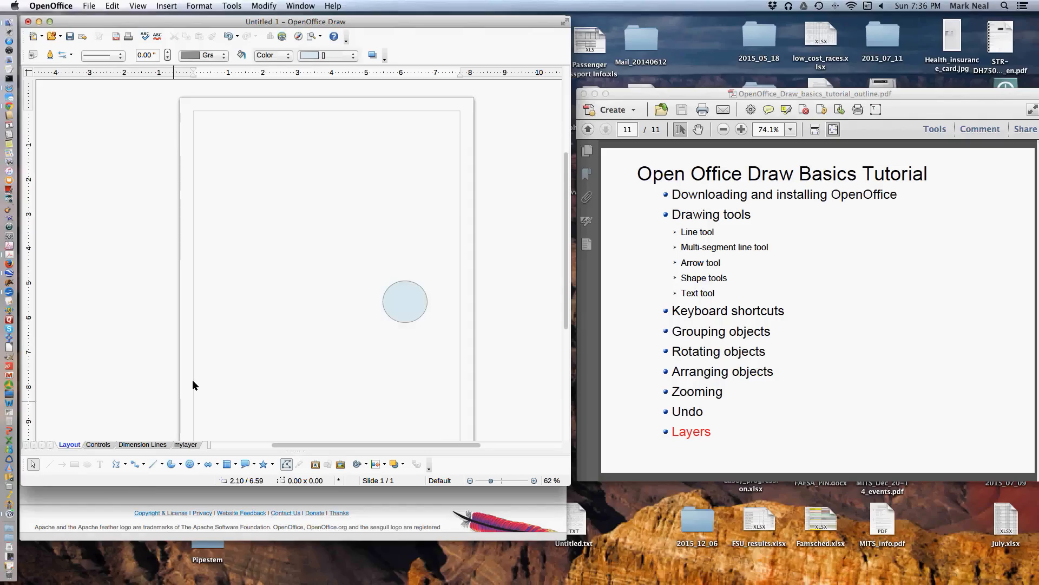
# - Make the Layout layer visible again
pyautogui.rightClick(69, 445)
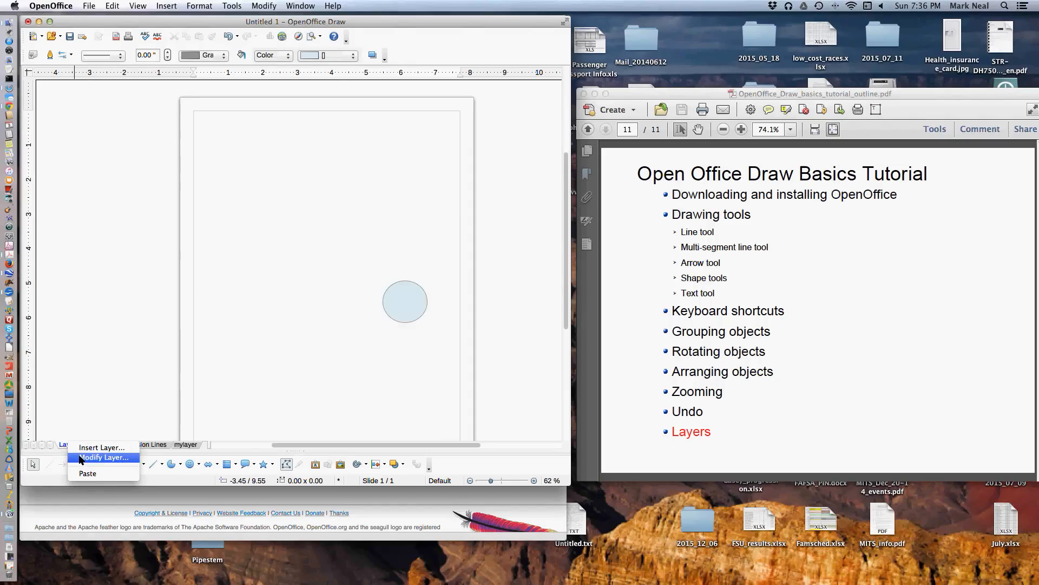
pyautogui.click(81, 457)
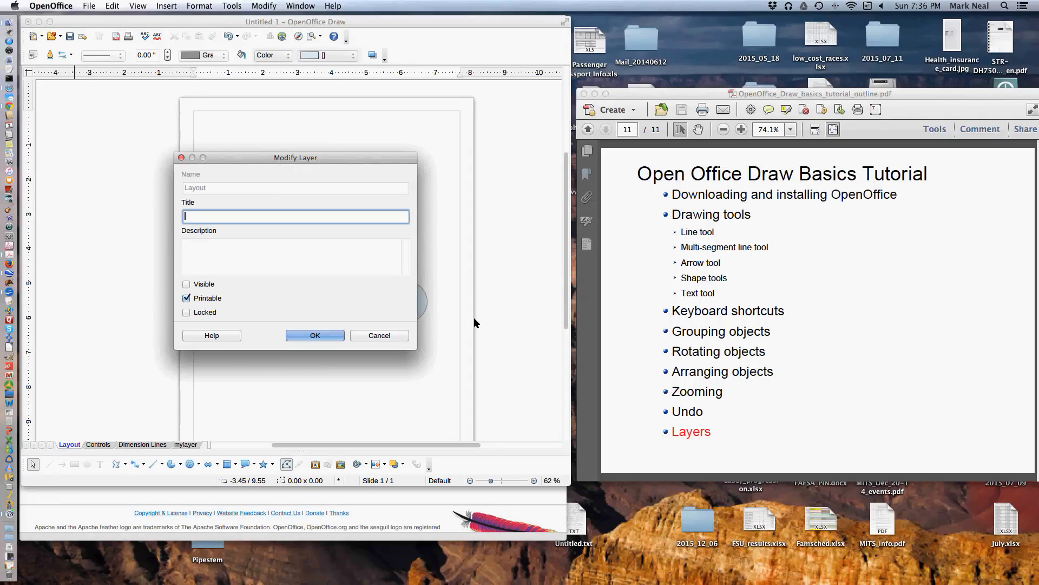
pyautogui.click(199, 284)
pyautogui.moveTo(262, 158); pyautogui.dragTo(670, 147)
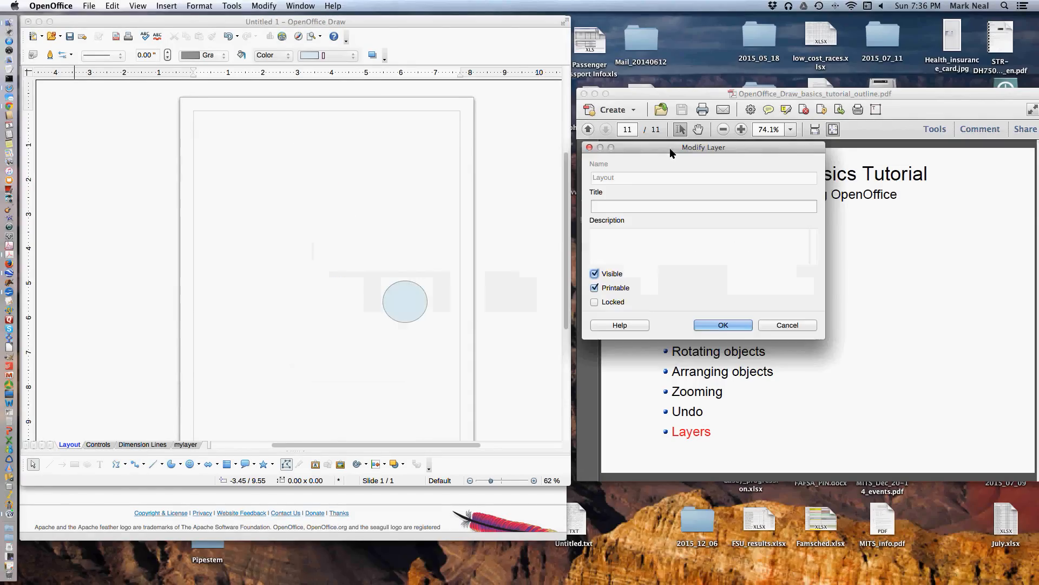
pyautogui.click(716, 323)
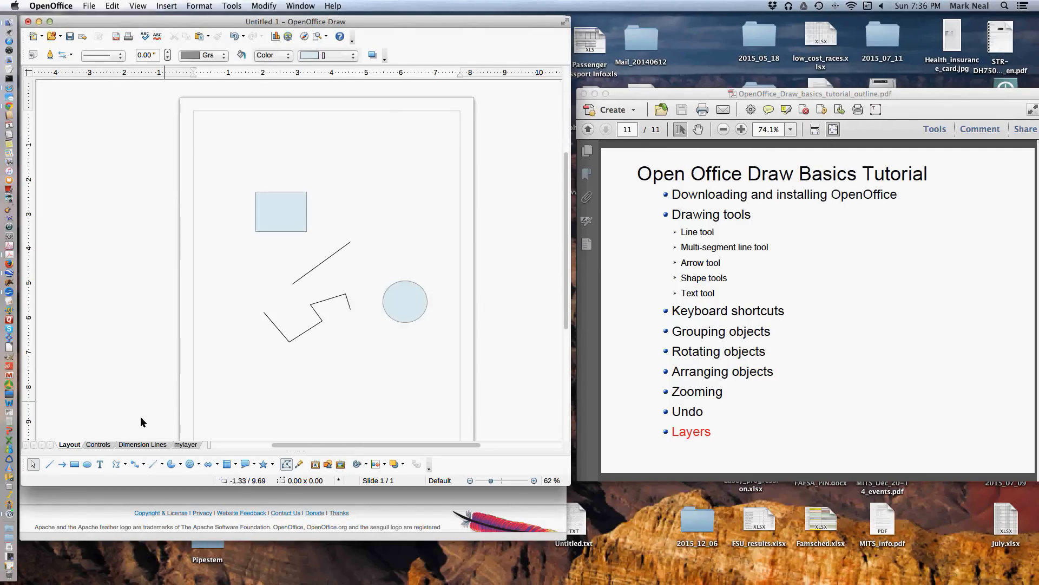
# - Try switching the Layout layer's Printable and Visible options off and on, and discard the changes
pyautogui.rightClick(69, 446)
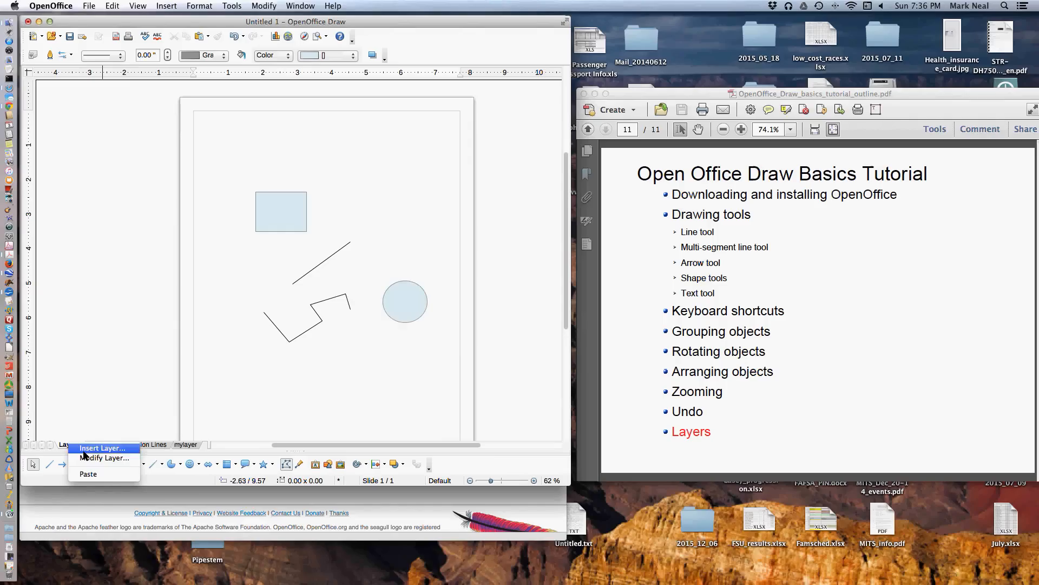
pyautogui.click(523, 329)
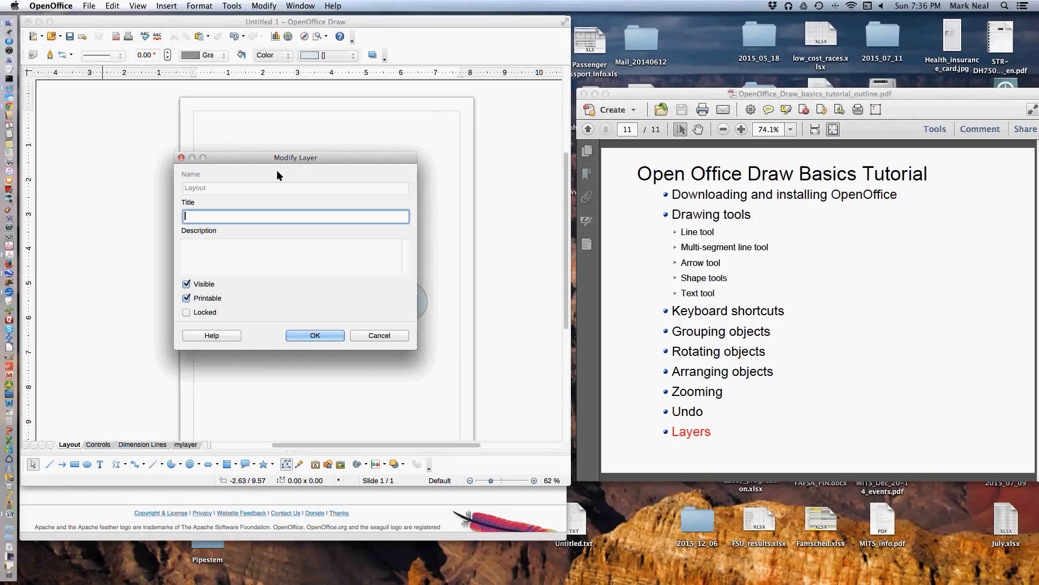
pyautogui.moveTo(637, 172); pyautogui.dragTo(671, 150)
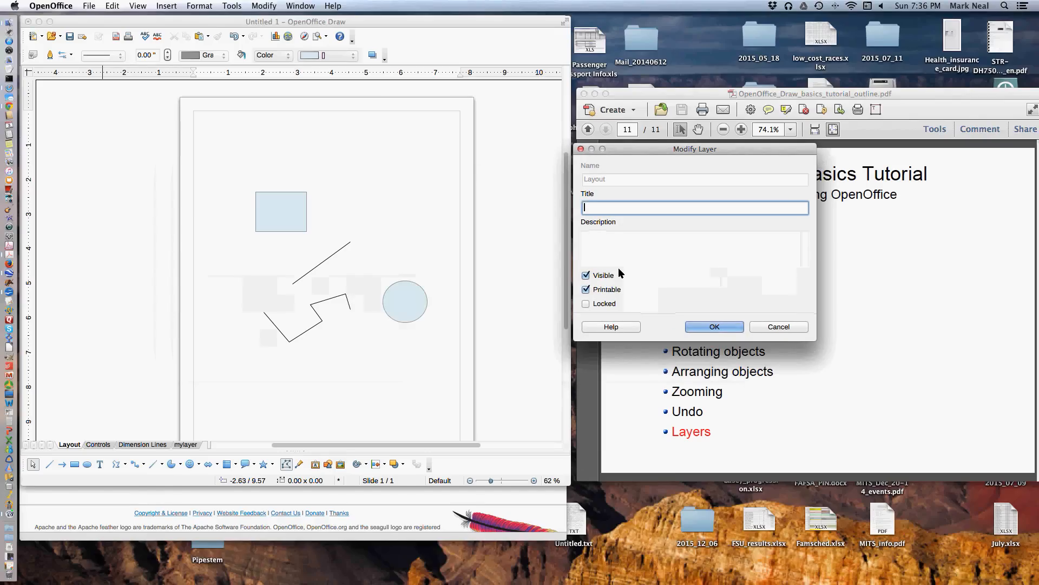
pyautogui.click(587, 289)
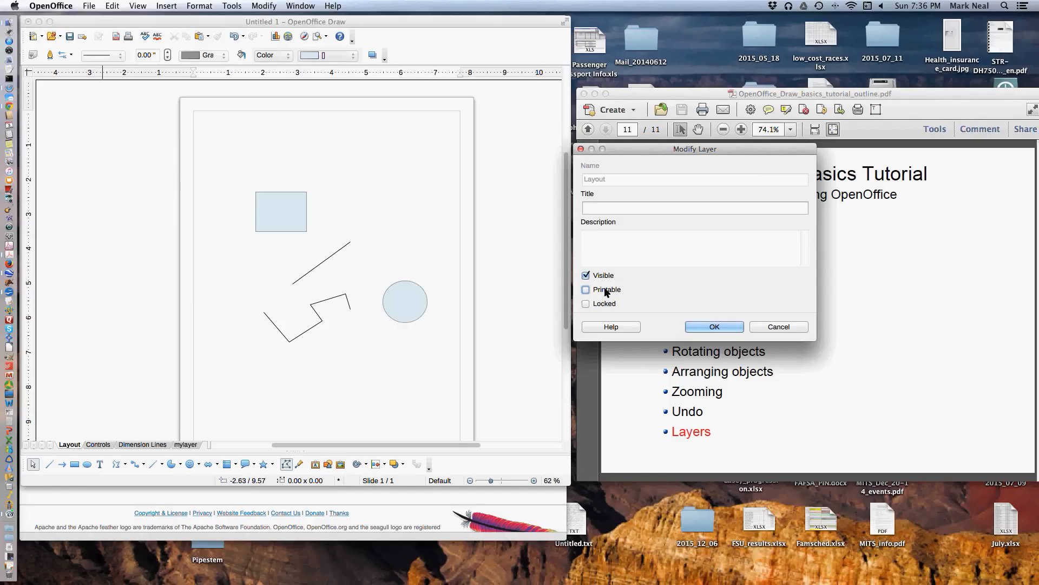
pyautogui.click(586, 290)
pyautogui.click(586, 290)
pyautogui.click(586, 289)
pyautogui.click(592, 277)
pyautogui.click(586, 276)
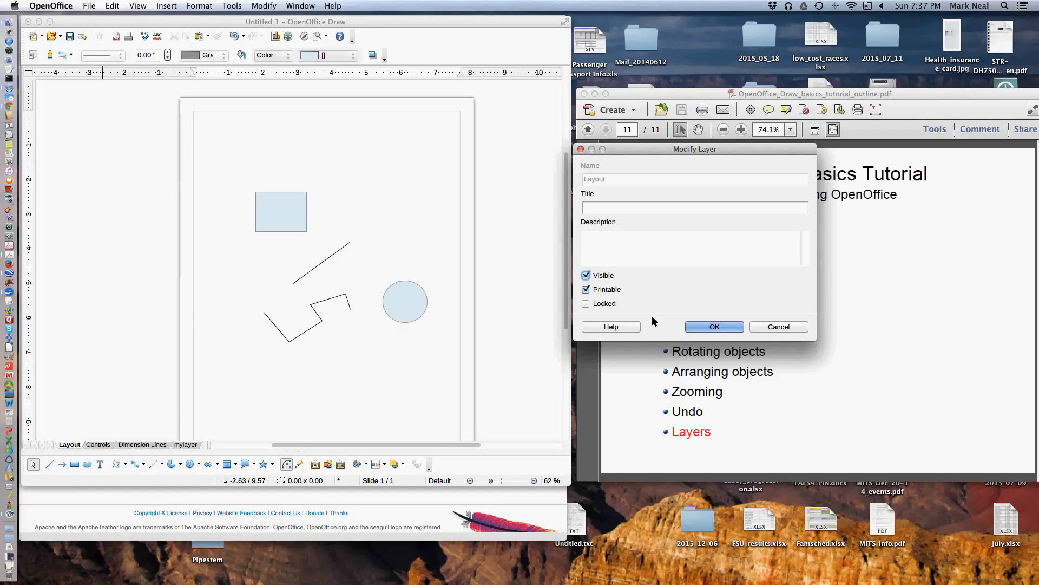
pyautogui.click(765, 327)
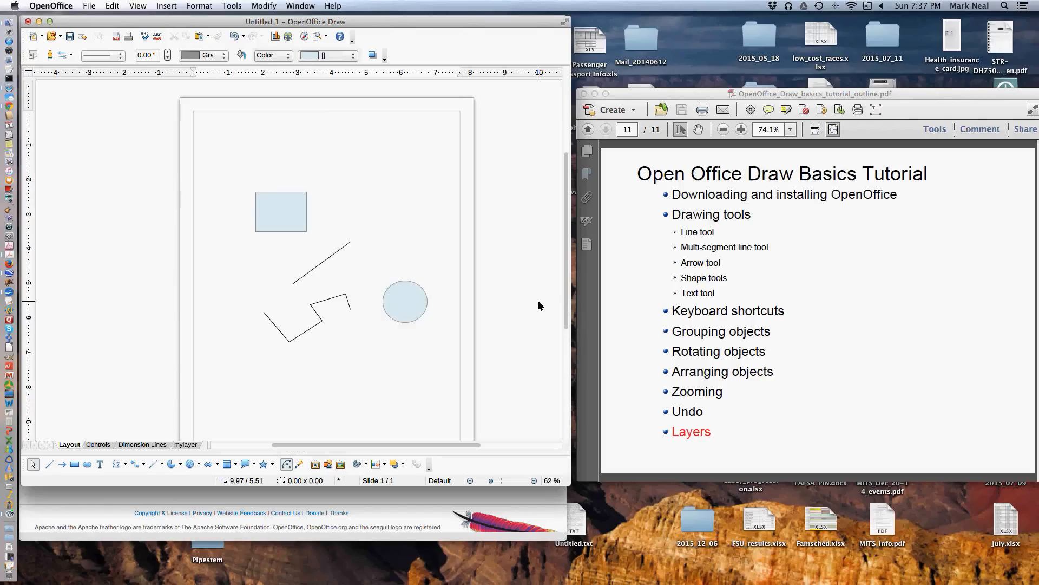
# - Make mylayer the active layer
pyautogui.click(192, 445)
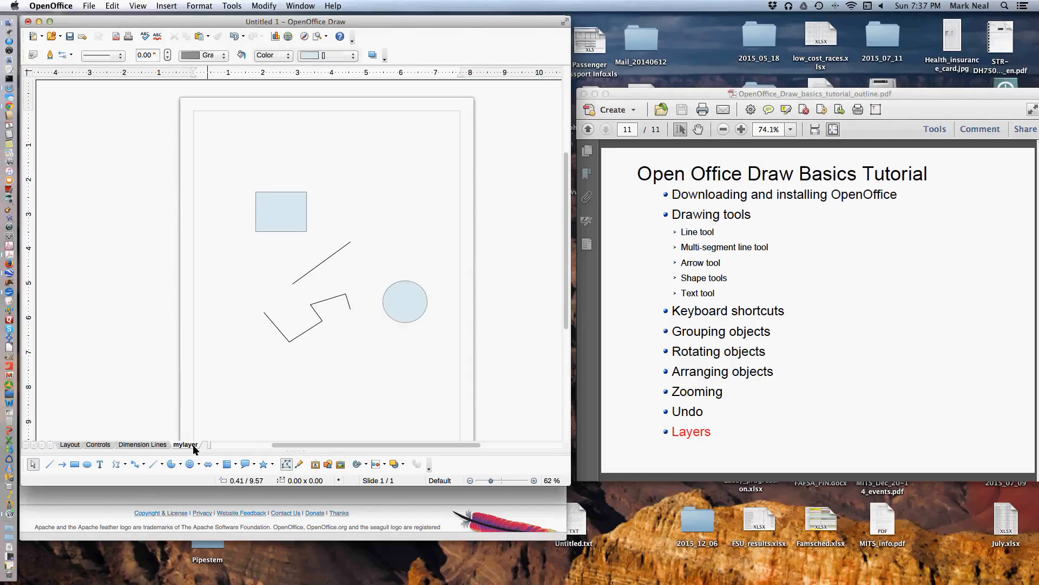